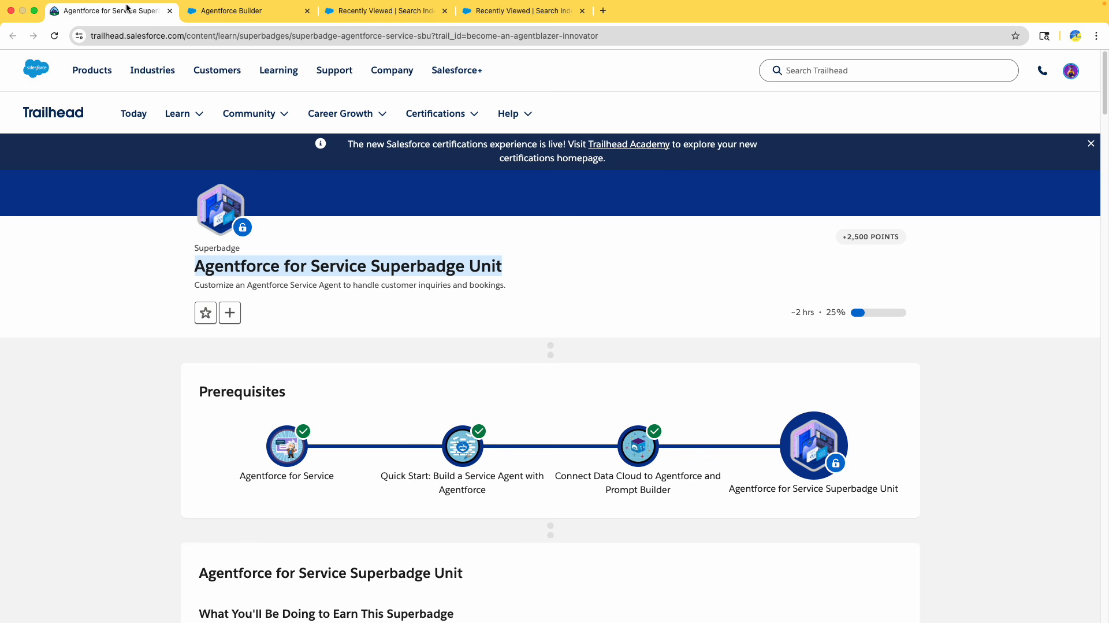
Close the other browser tabs, choosing to leave the Agentforce Builder site without saving
right_click(127, 7)
click(174, 173)
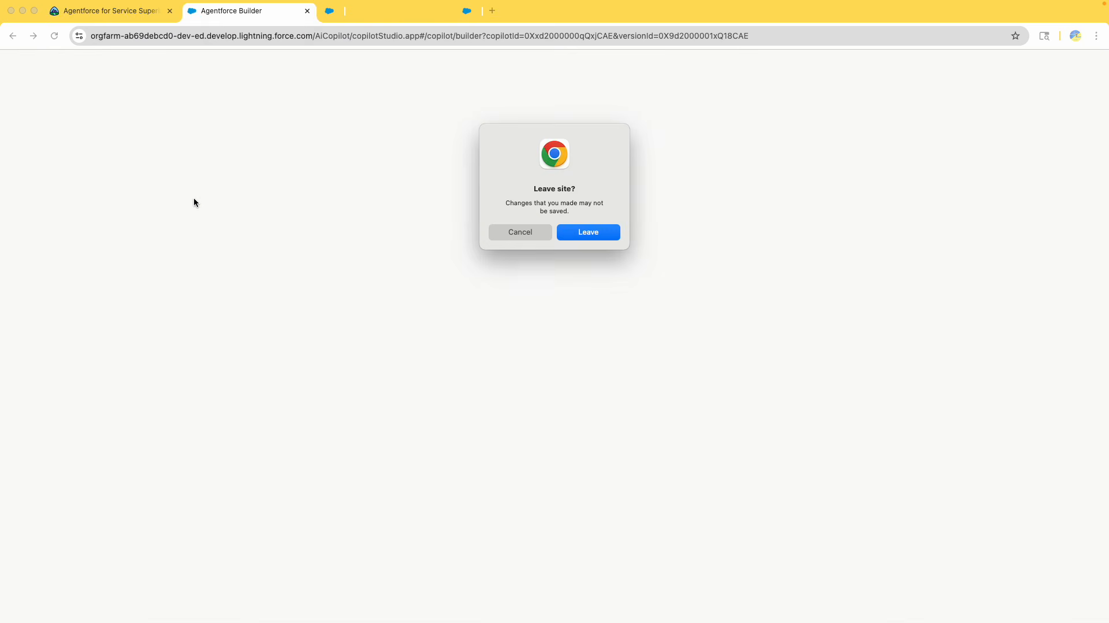
click(595, 236)
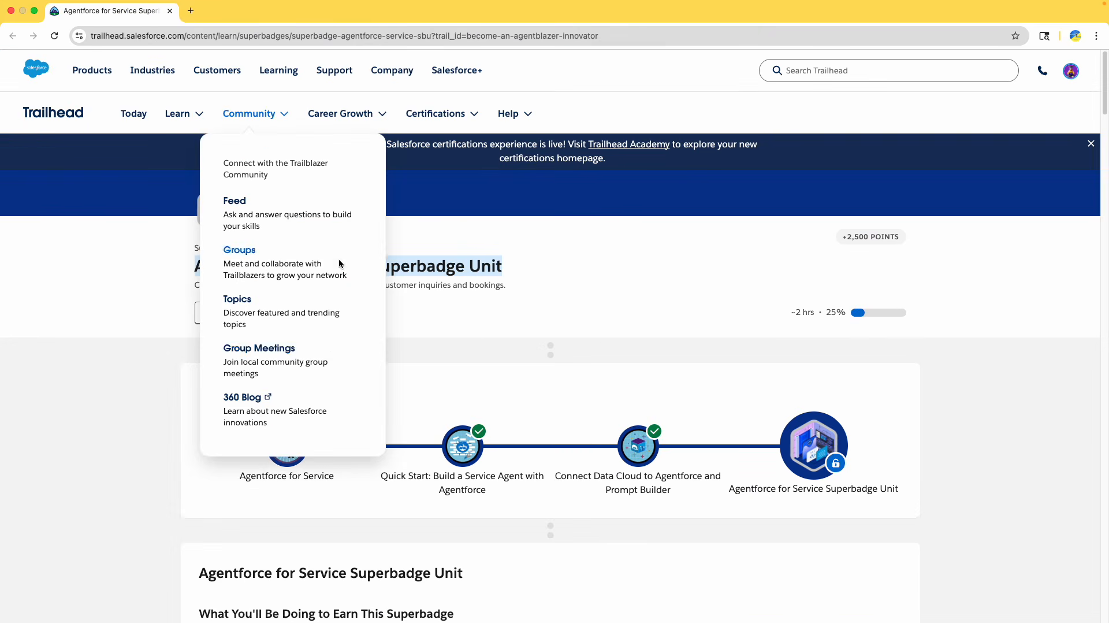
Review the superbadge challenge list, focusing on the Deploy Agent and Transfer Conversations challenge description
scroll(156, 342, down, 8)
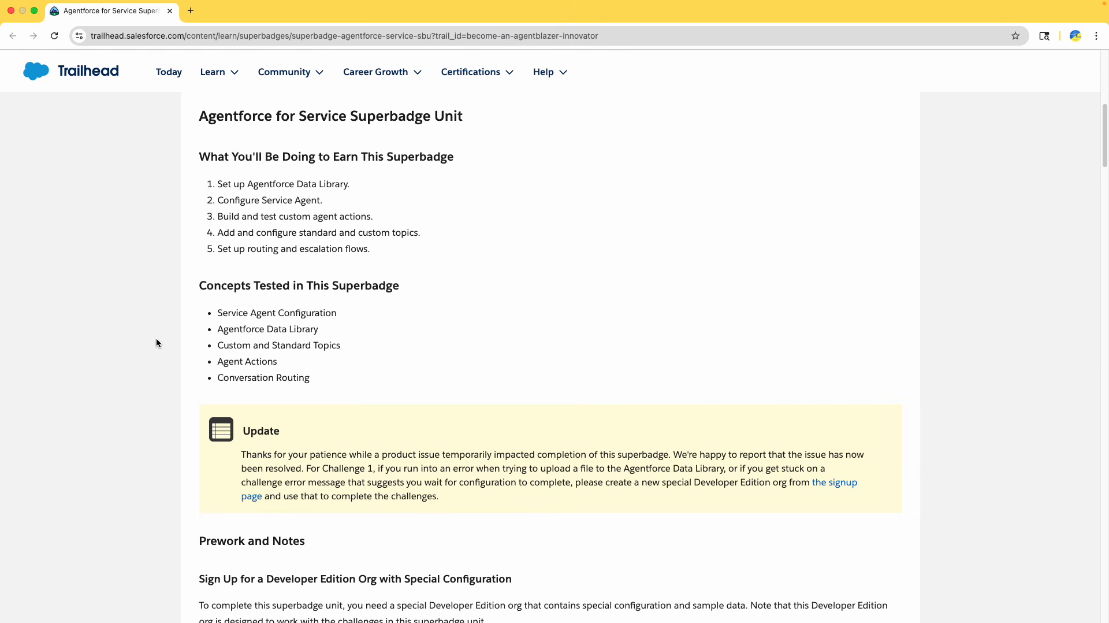
scroll(156, 341, down, 20)
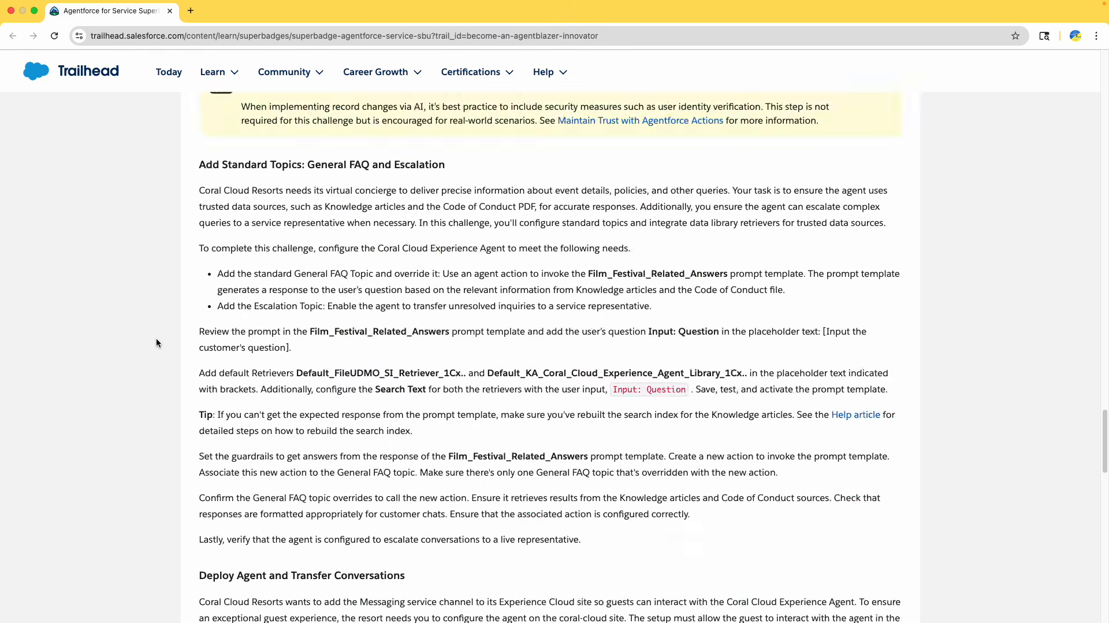
scroll(157, 342, up, 2)
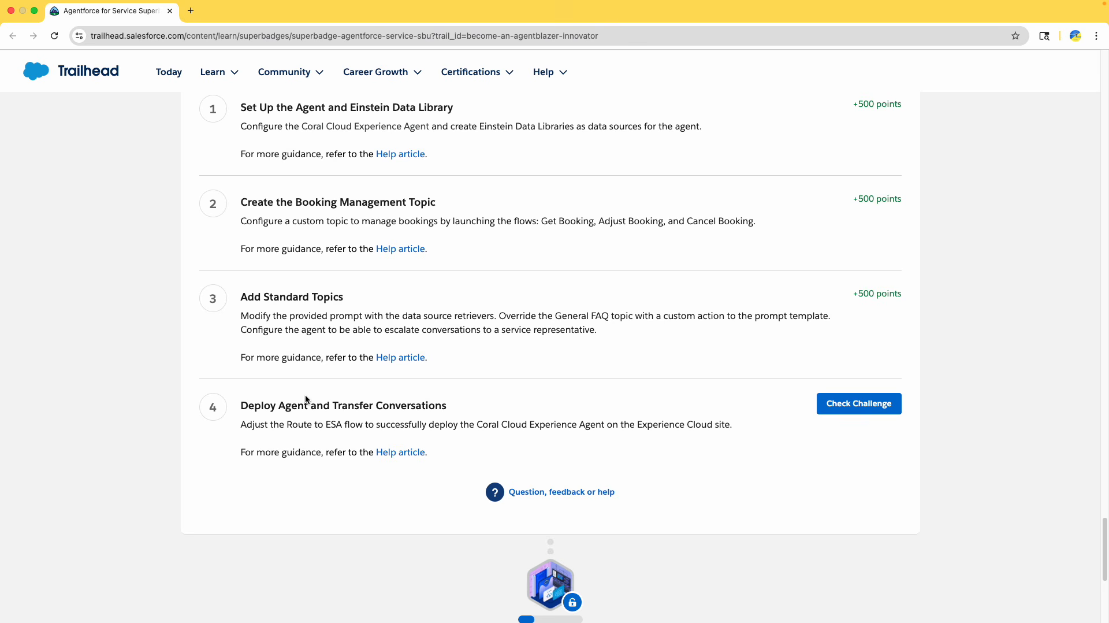
drag(249, 405, 368, 417)
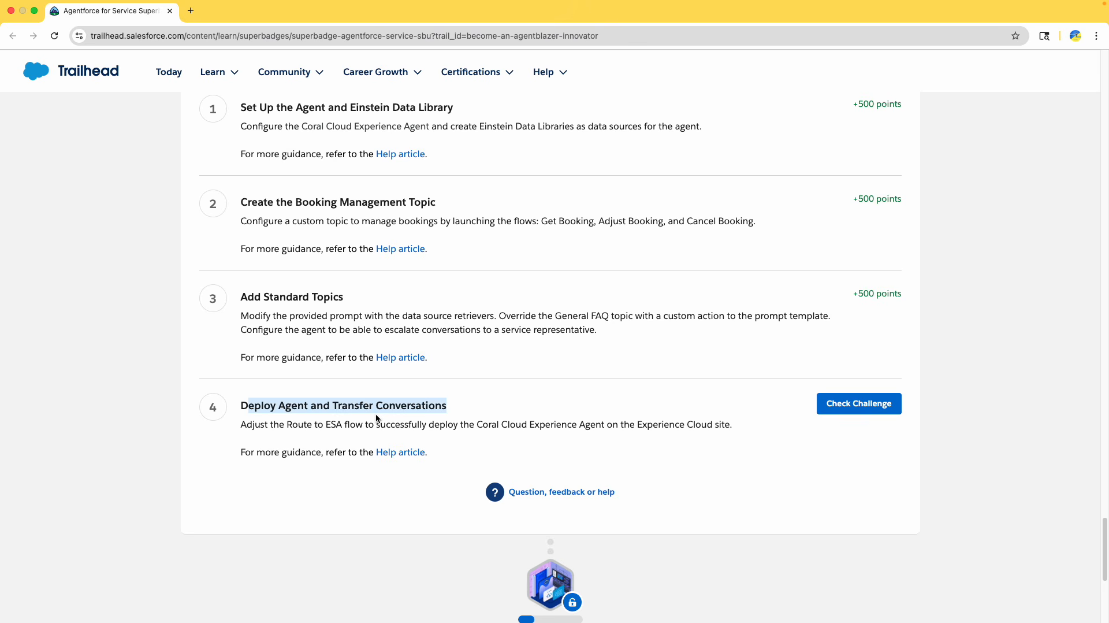
drag(242, 427, 362, 427)
double_click(308, 425)
click(333, 422)
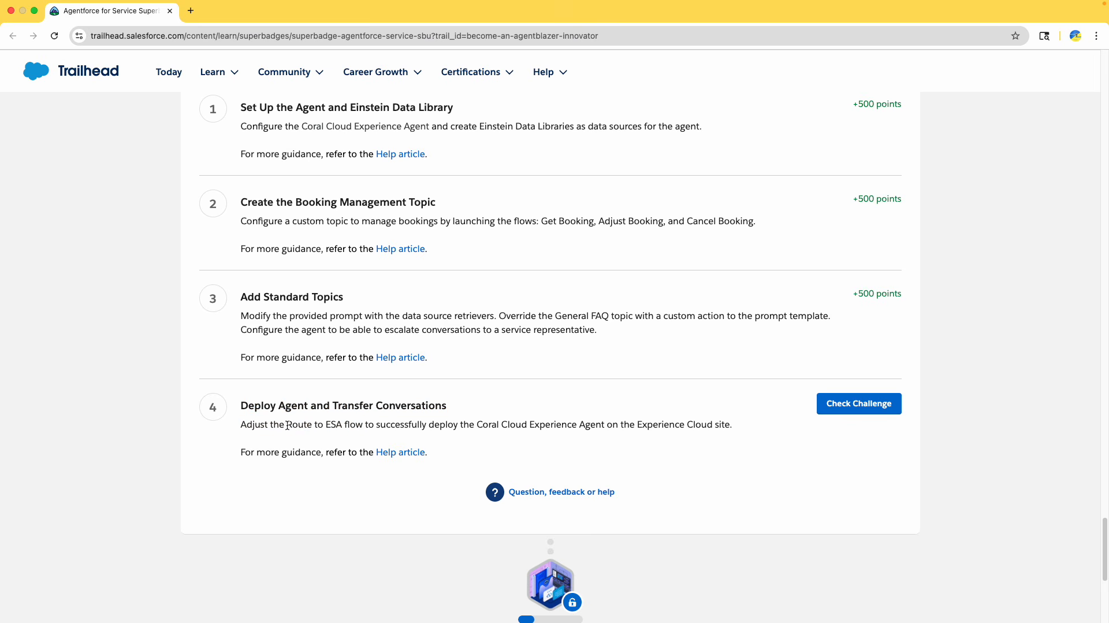
drag(287, 426, 488, 431)
click(375, 427)
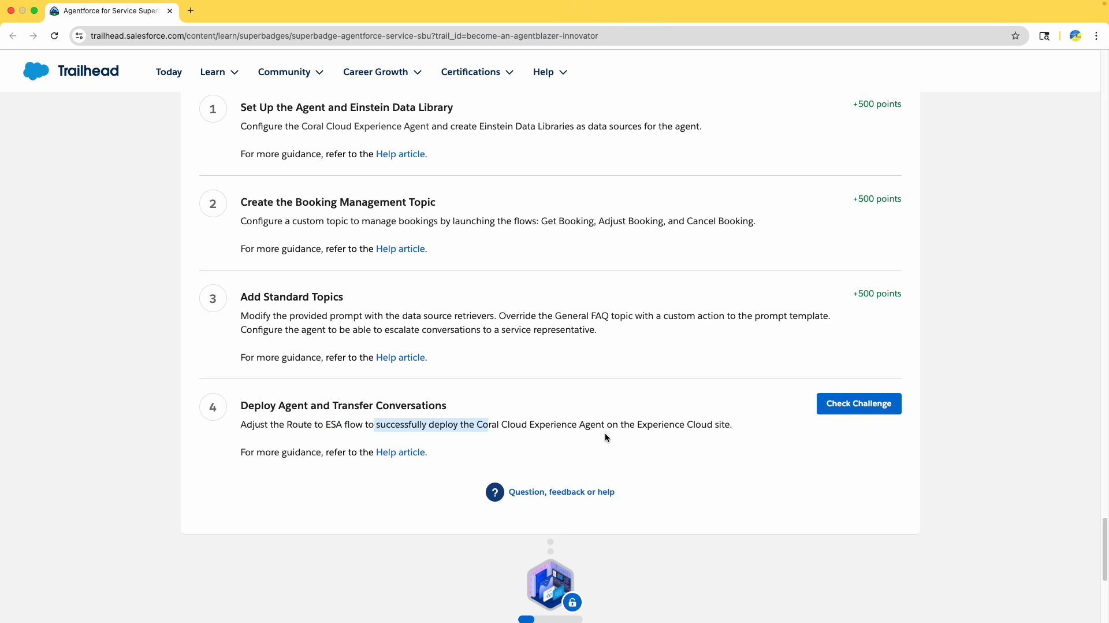
Read through the superbadge instructions down to the Deploy Agent and Transfer Conversations section
scroll(604, 432, up, 20)
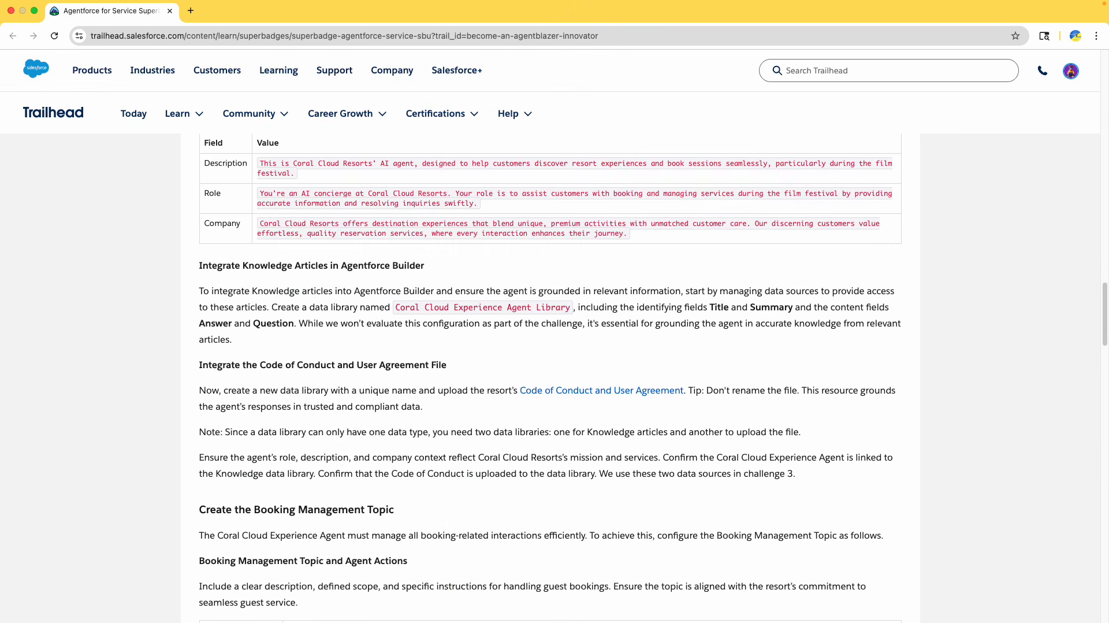
scroll(310, 416, up, 3)
scroll(310, 416, down, 5)
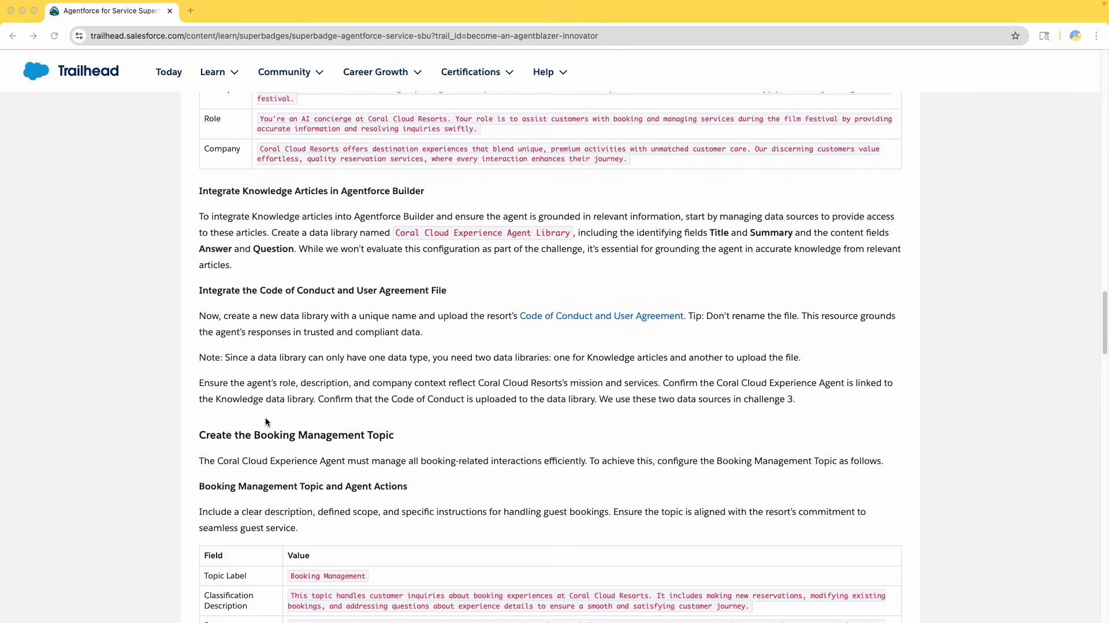
scroll(266, 419, down, 2)
scroll(261, 402, down, 6)
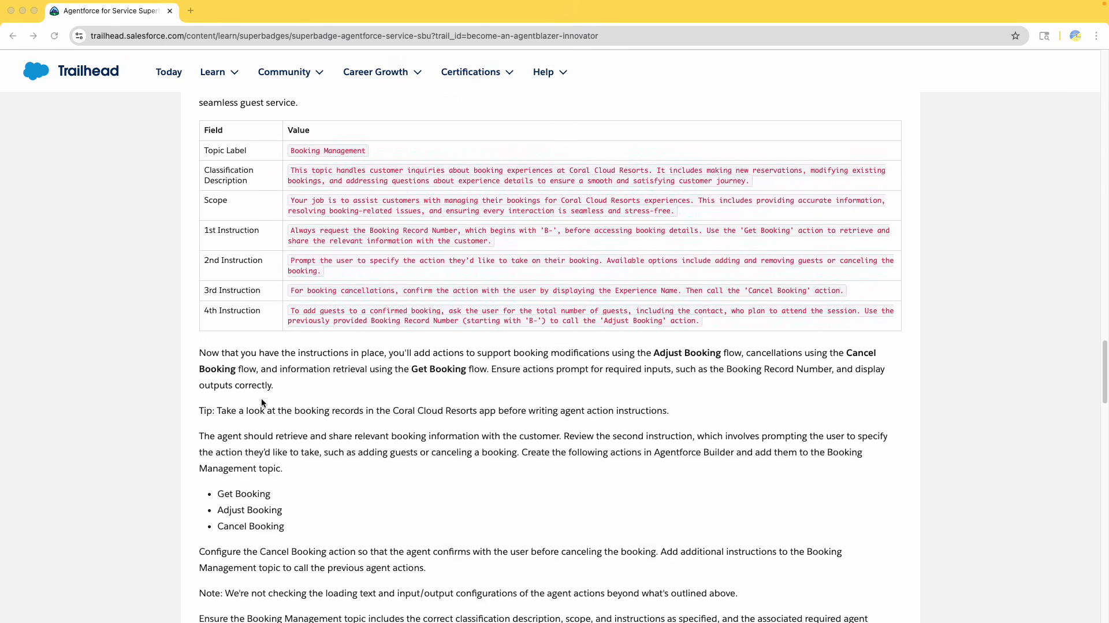
scroll(261, 403, down, 15)
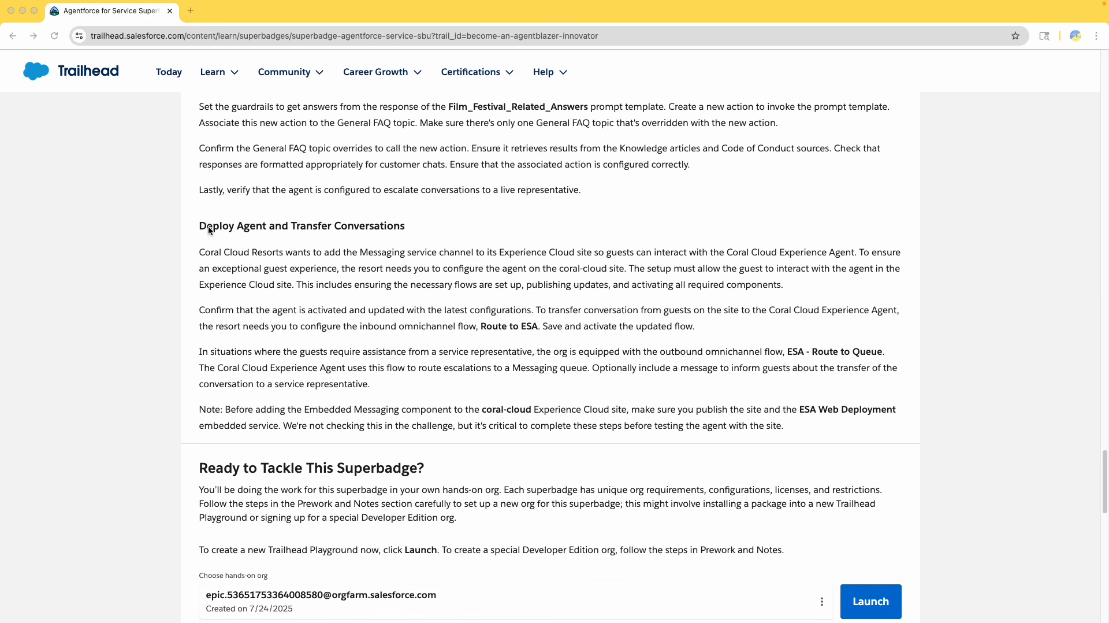
drag(207, 226, 417, 227)
scroll(411, 251, down, 3)
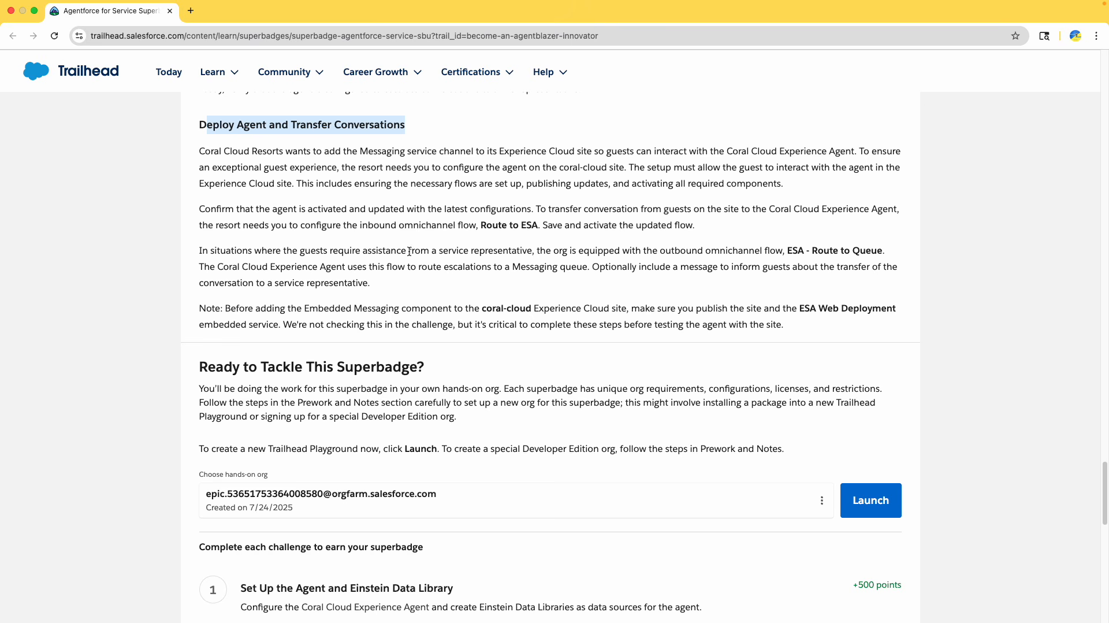
Launch the hands-on org in a new tab and return to the superbadge page
click(867, 500)
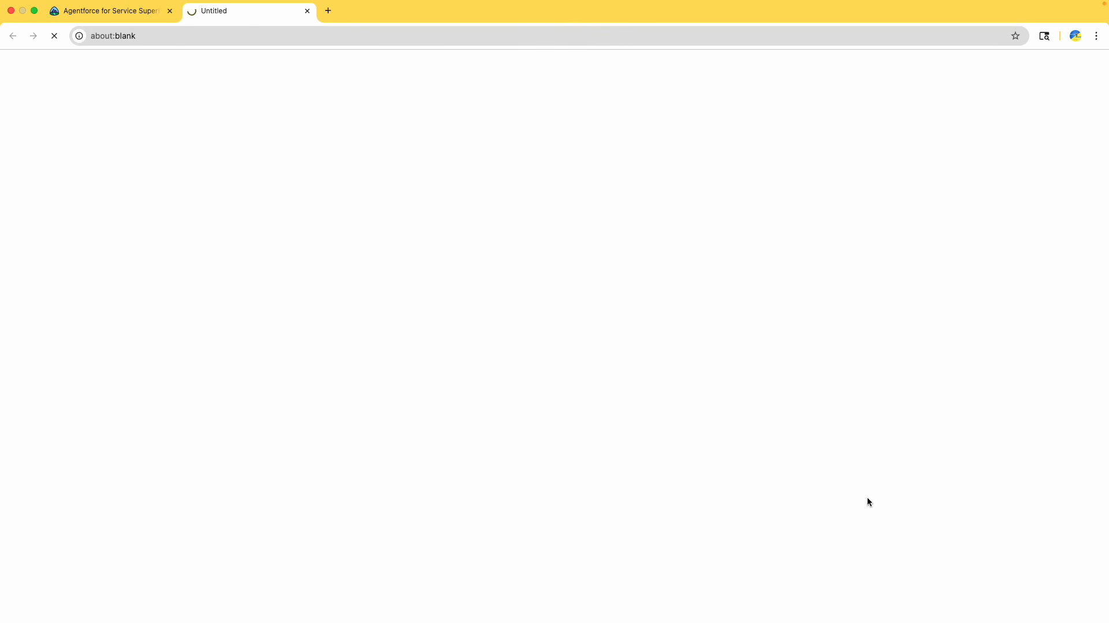
click(123, 19)
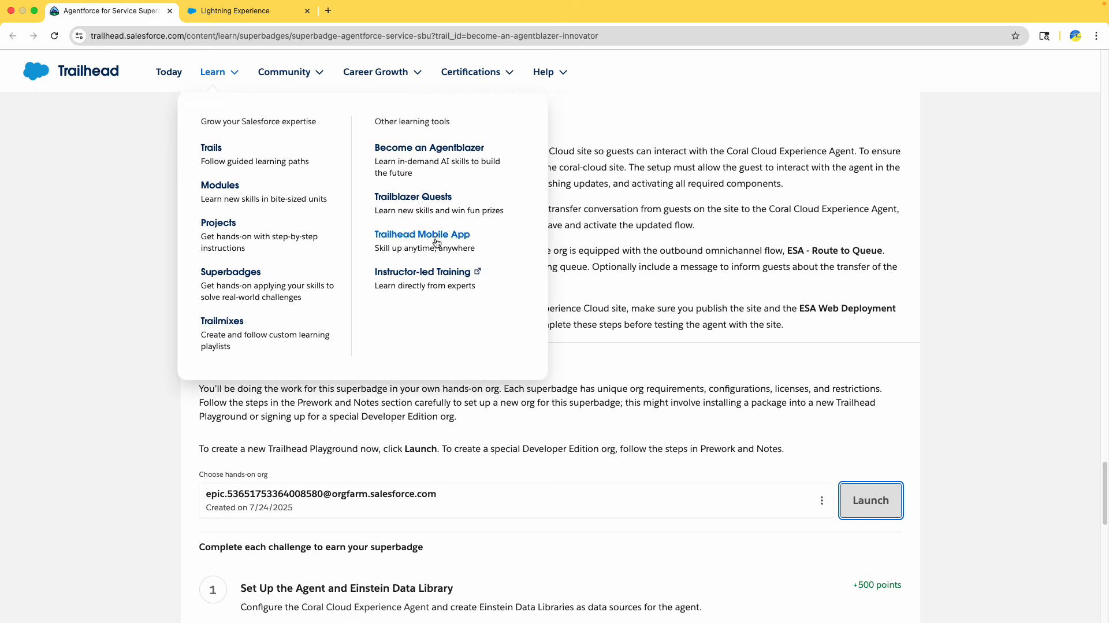
Read the Deploy Agent and Transfer Conversations requirements about the Messaging channel and the Route to ESA flow
scroll(670, 339, down, 1)
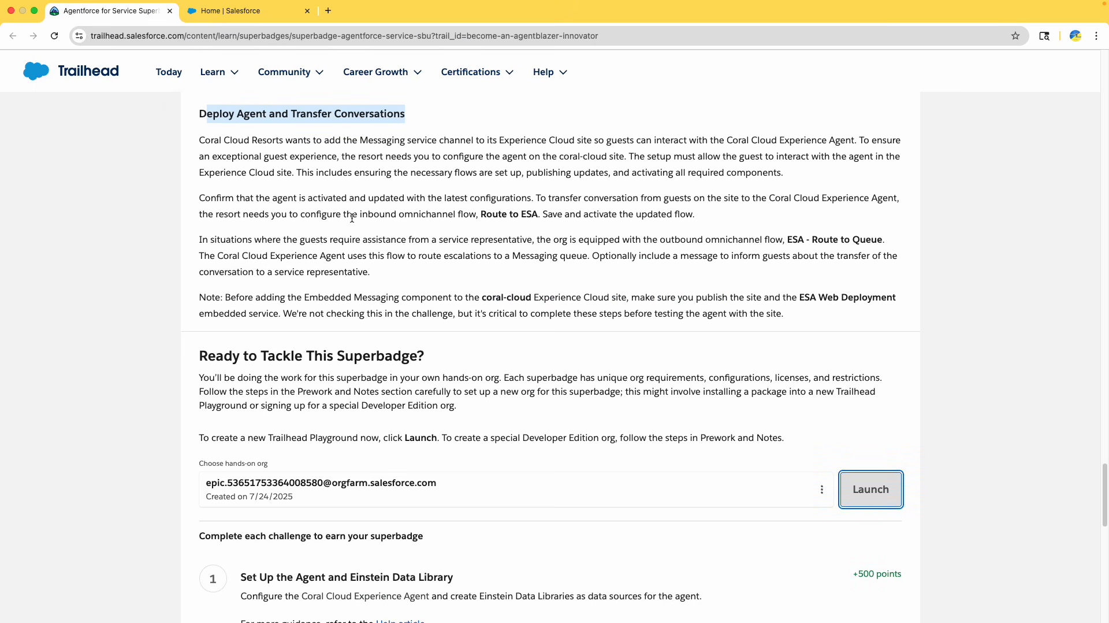
click(289, 141)
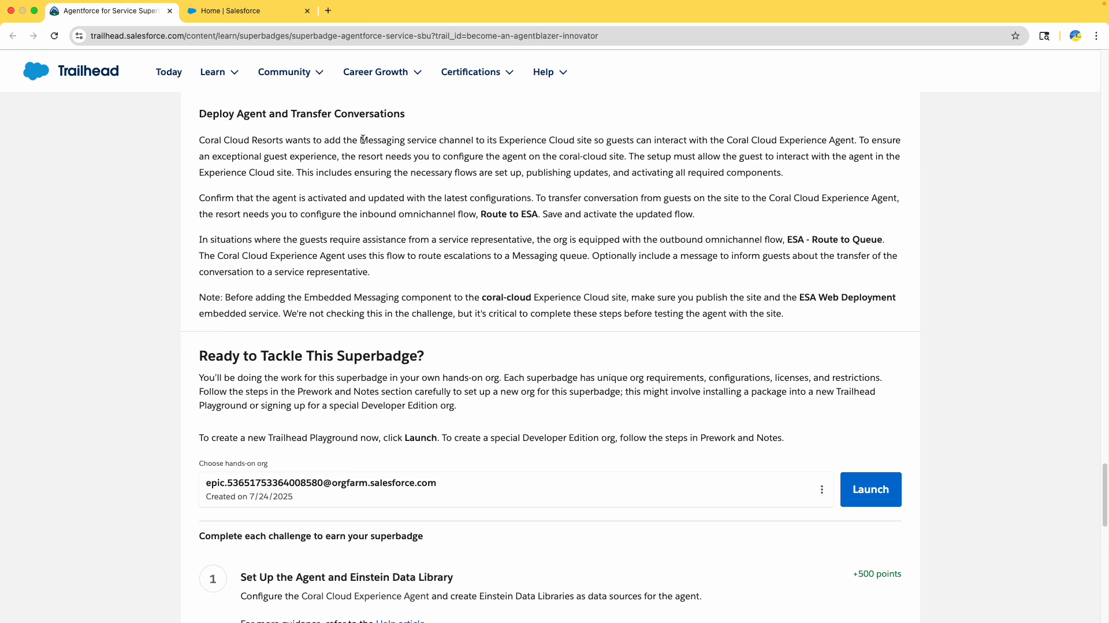
drag(362, 140, 639, 139)
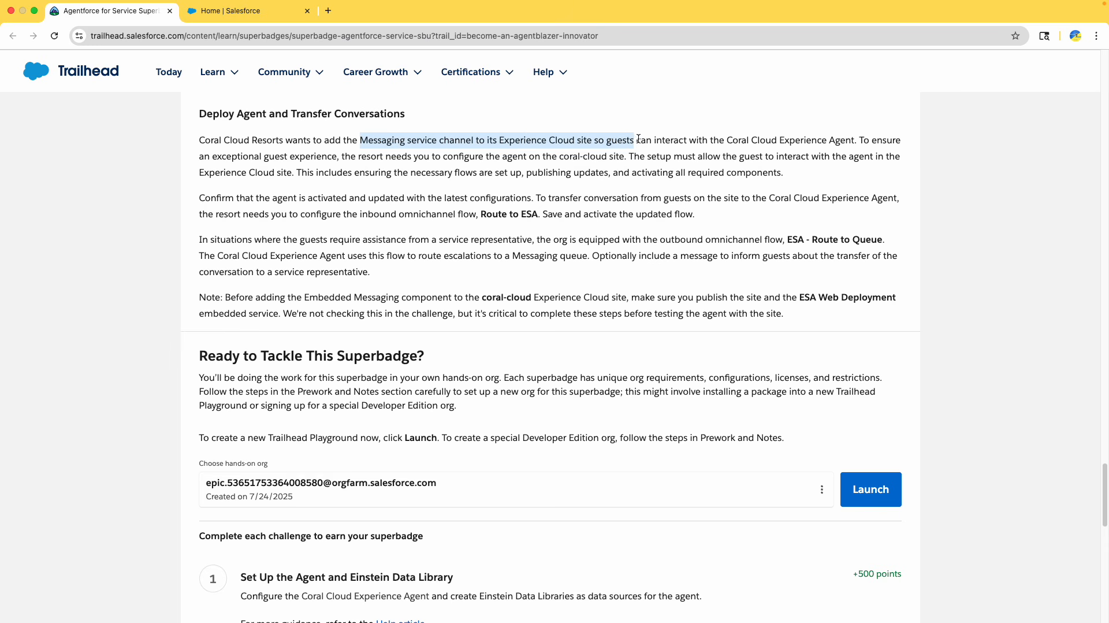
drag(875, 139, 896, 174)
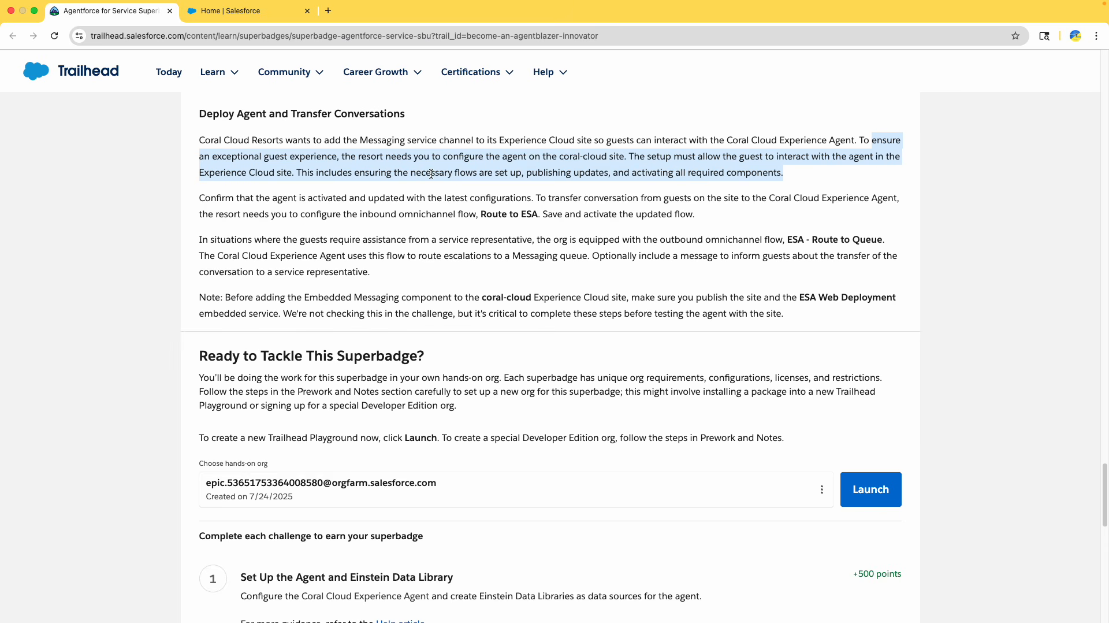
scroll(404, 180, down, 2)
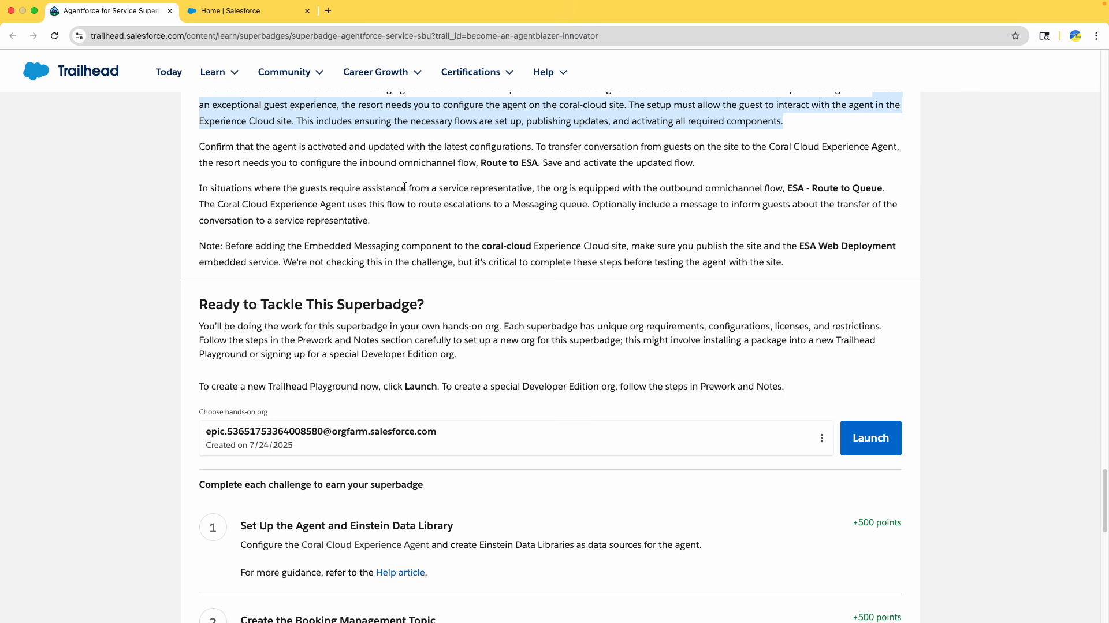
drag(267, 148, 343, 150)
click(343, 151)
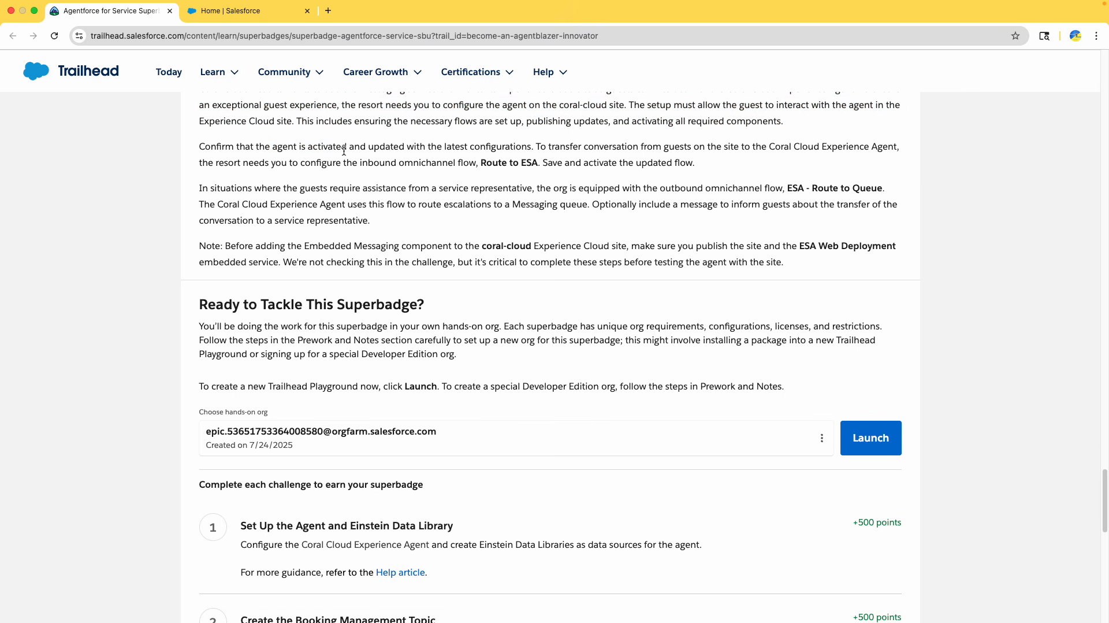
drag(414, 149, 342, 149)
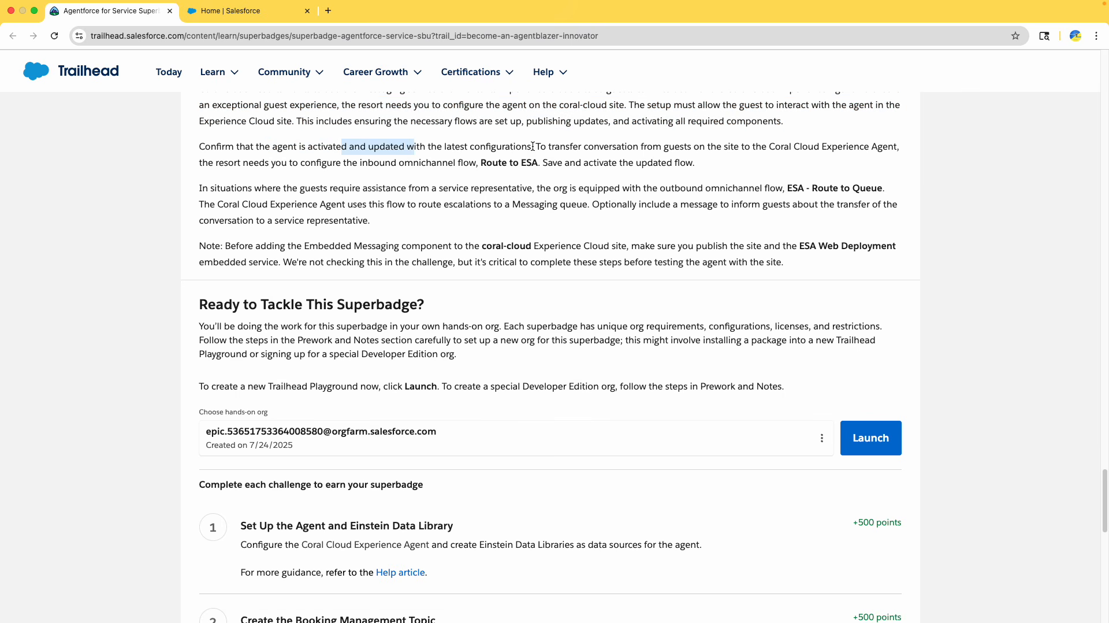
drag(532, 146, 183, 145)
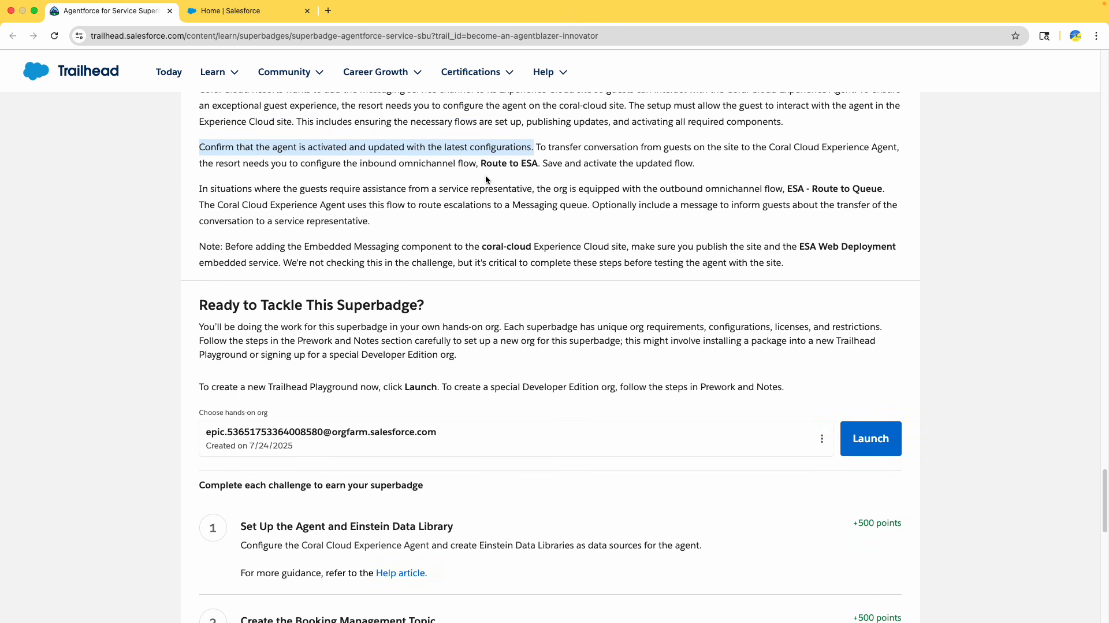
drag(540, 148, 703, 166)
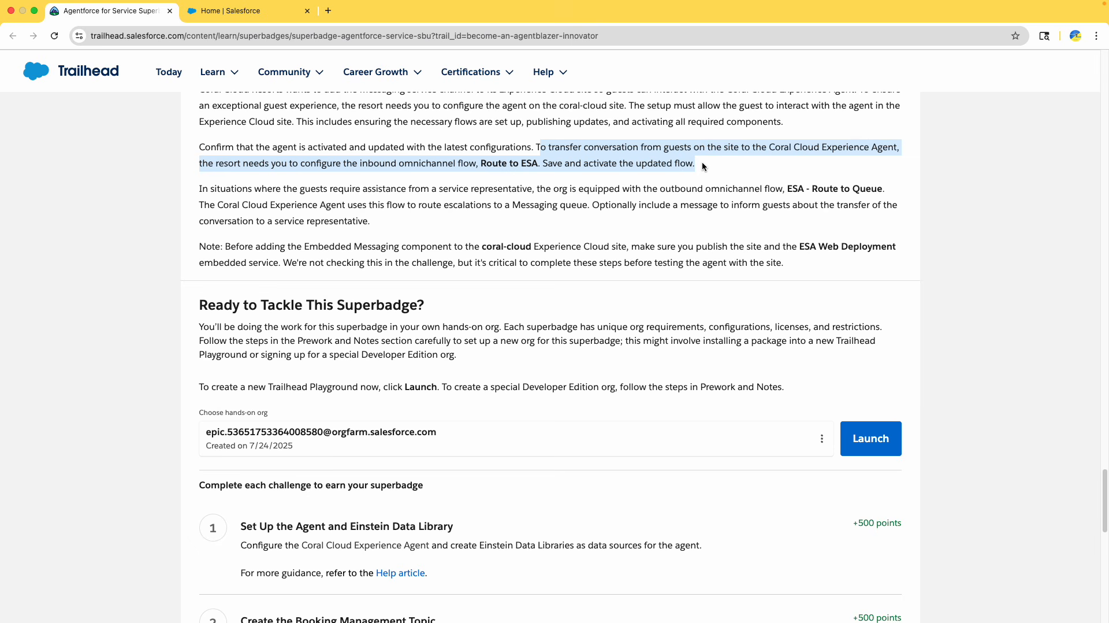
click(265, 165)
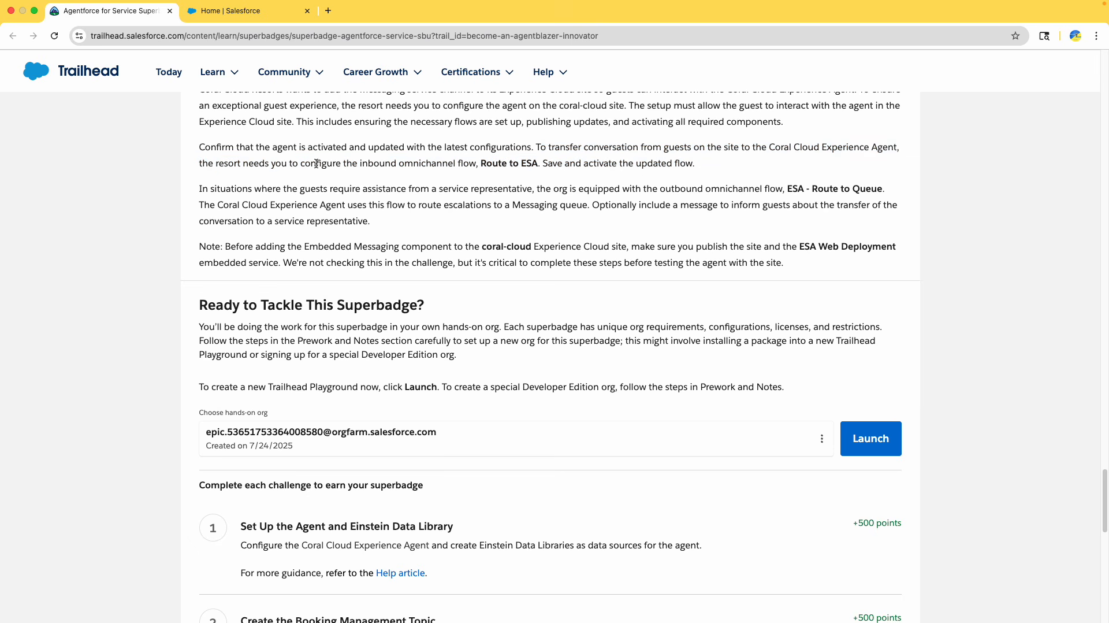
drag(316, 164, 411, 166)
double_click(414, 168)
double_click(468, 164)
click(518, 163)
drag(548, 165, 705, 166)
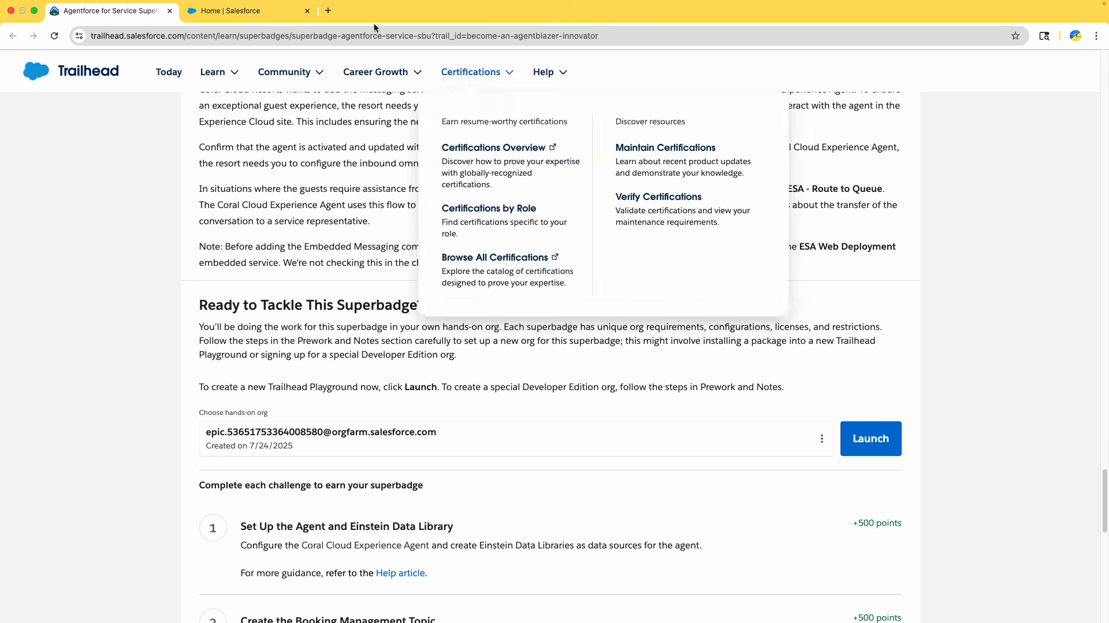
In the org, search the App Launcher for flows, open Flows and switch to the All Flows list view
click(219, 14)
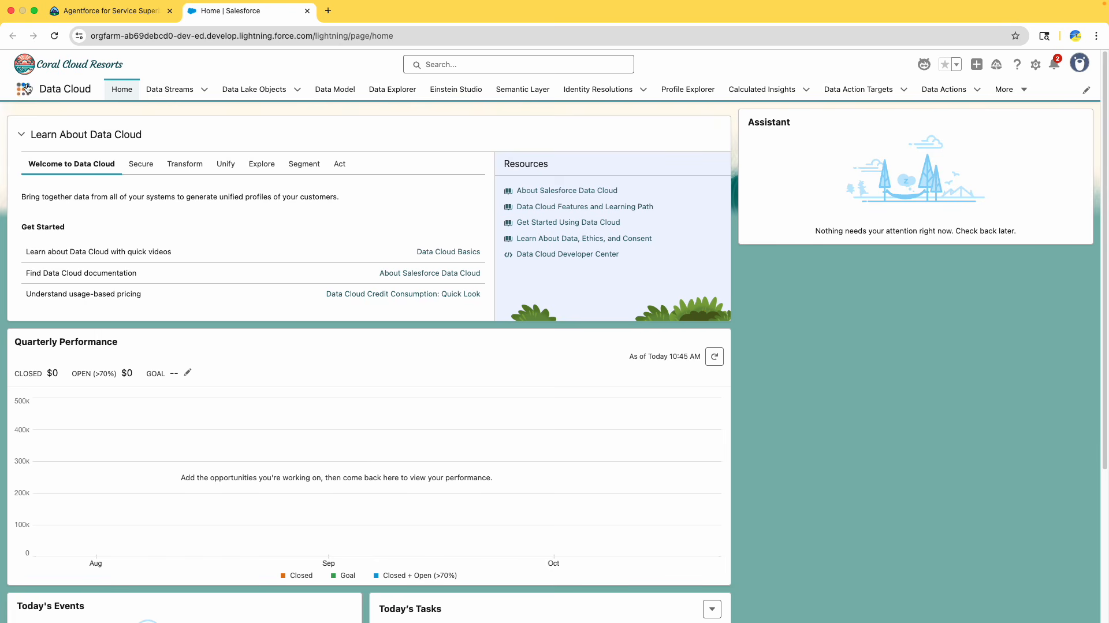
click(23, 89)
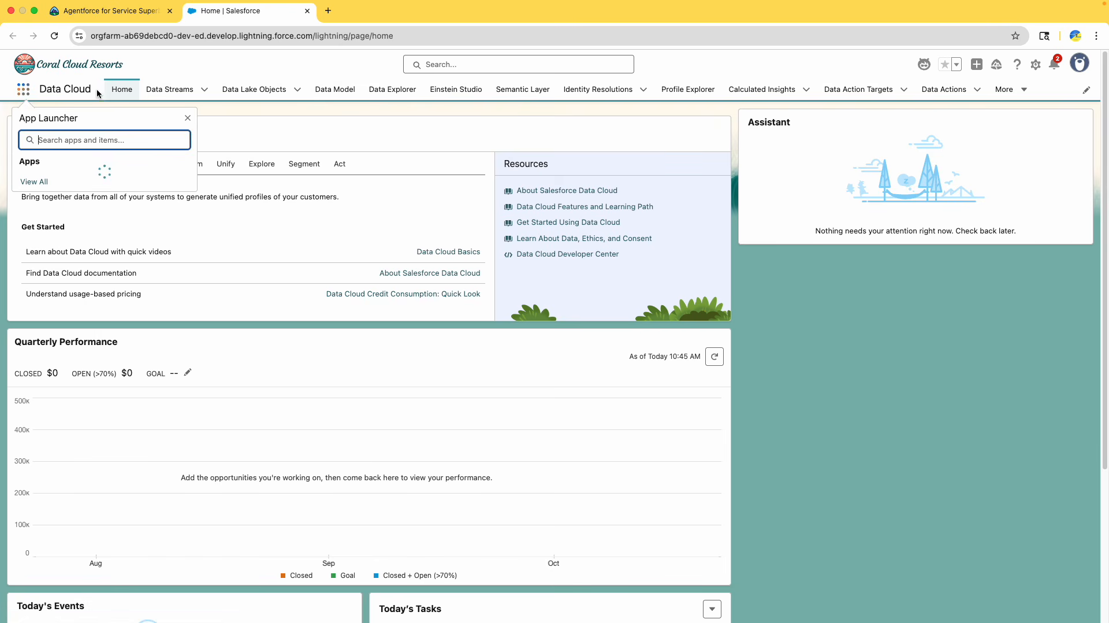
text(flows)
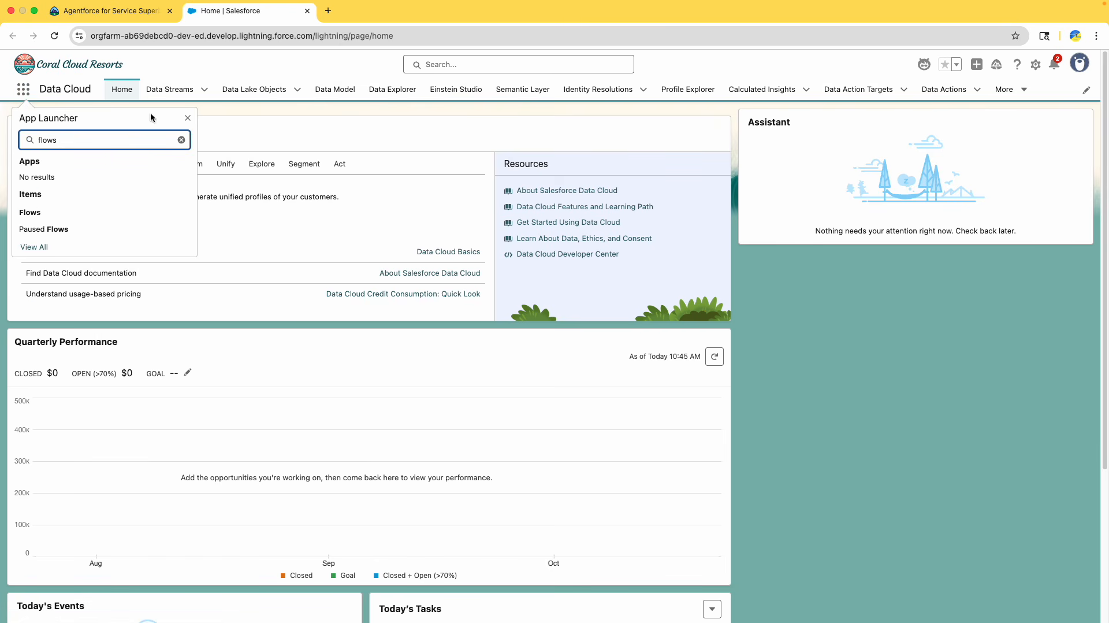
click(32, 212)
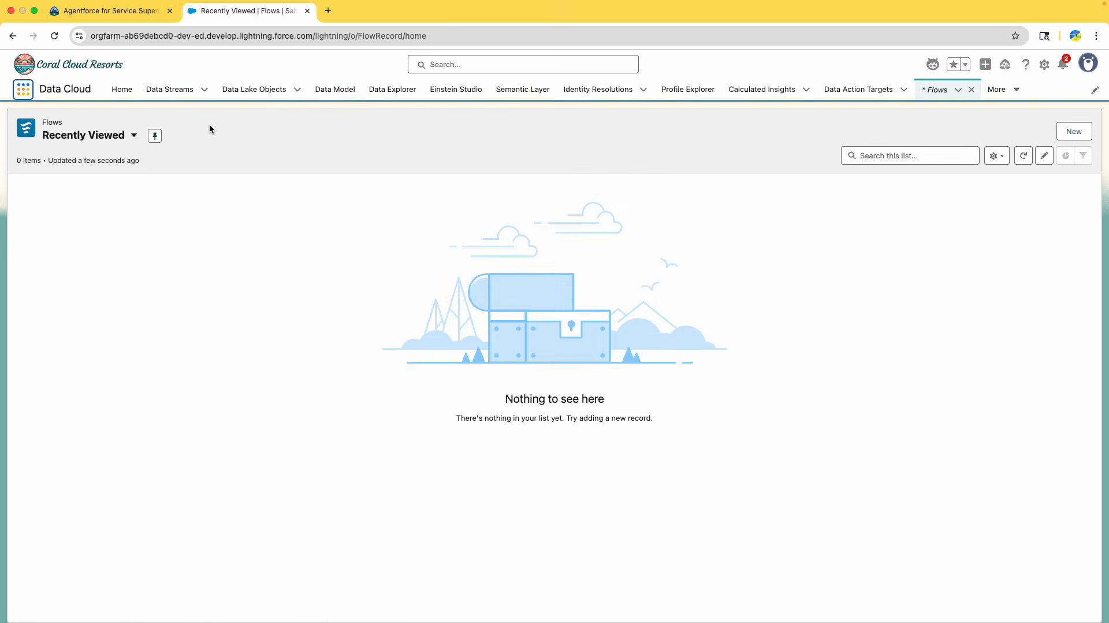
click(86, 135)
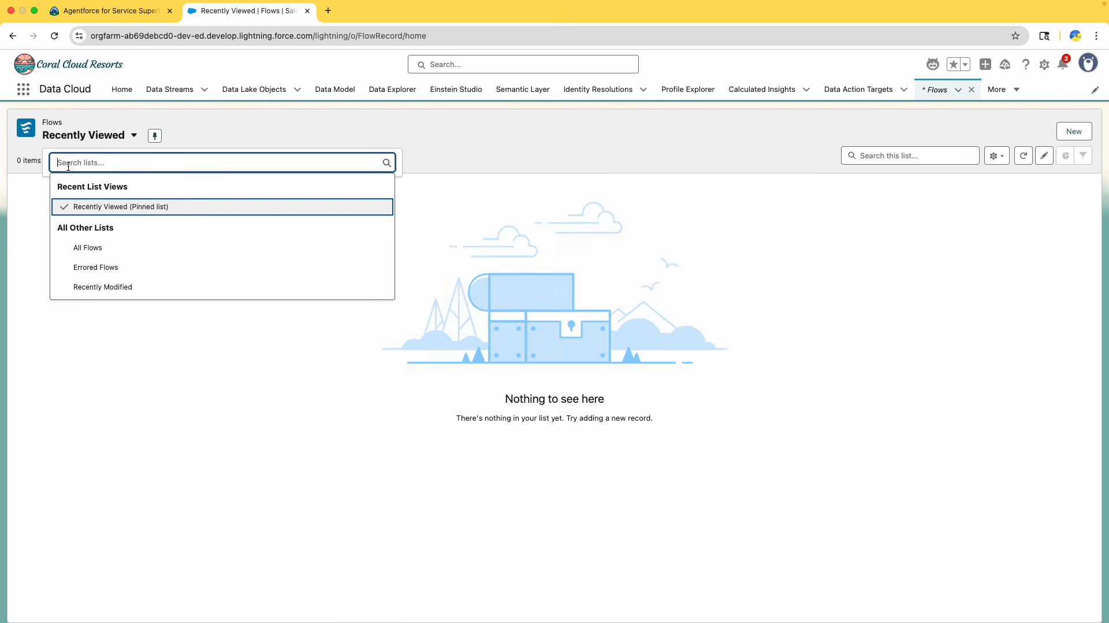
click(105, 248)
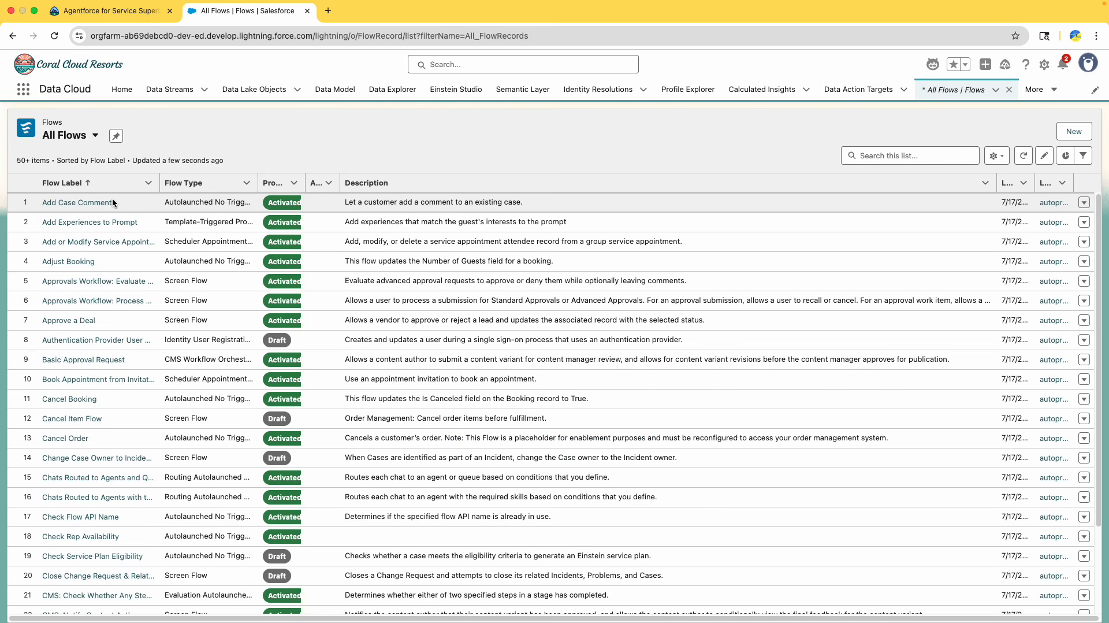
Open the Flows page in Setup by searching Quick Find for flows
scroll(255, 283, down, 4)
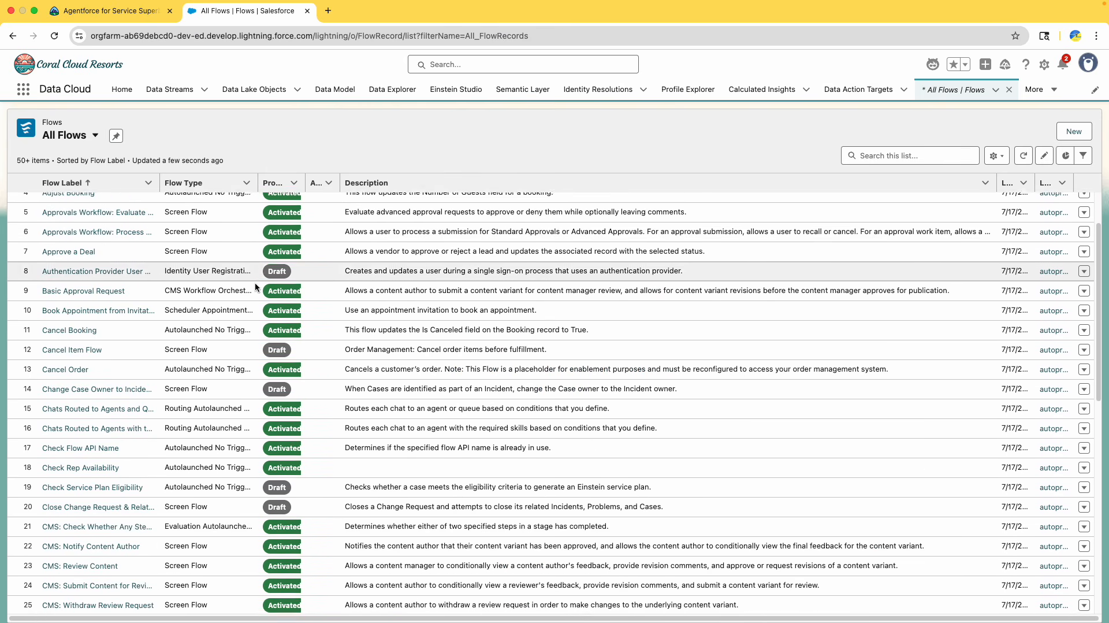
scroll(258, 285, down, 15)
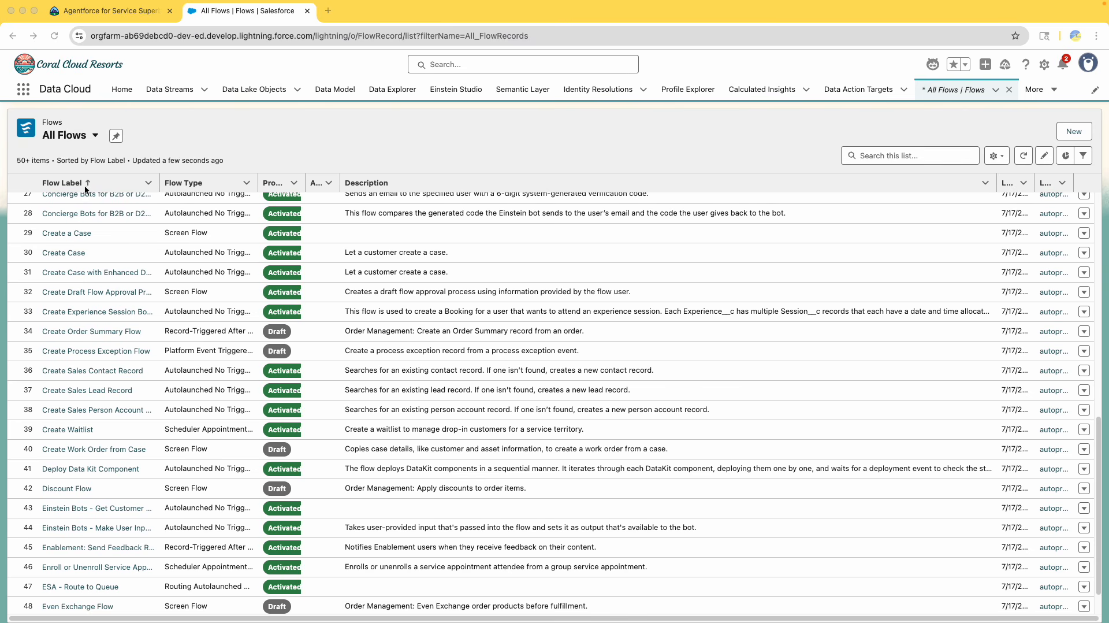
click(1043, 65)
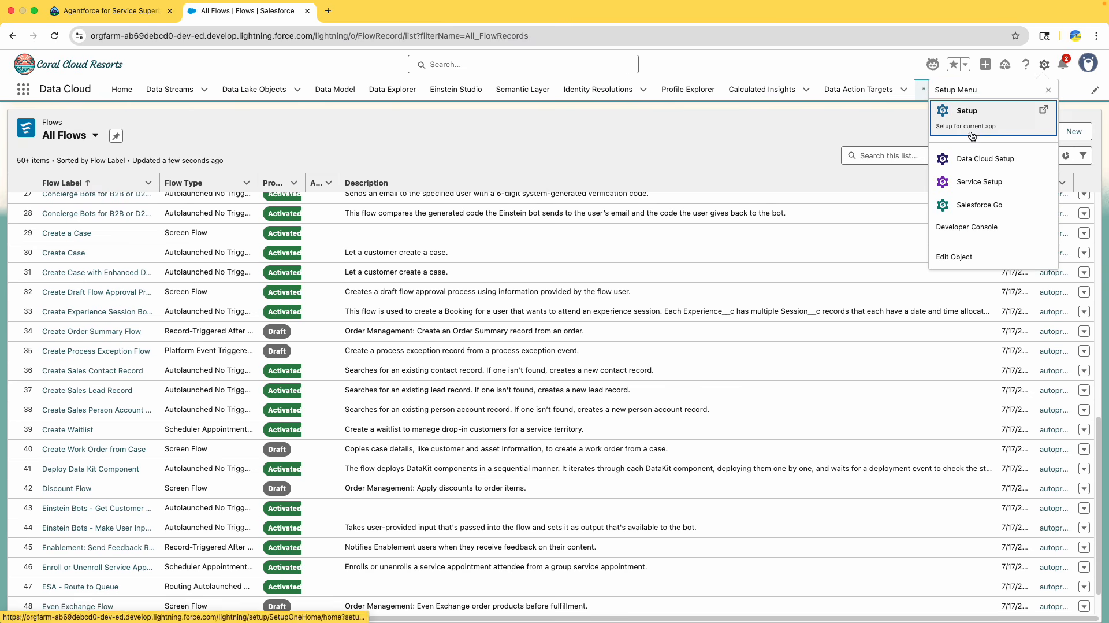
click(971, 110)
click(307, 12)
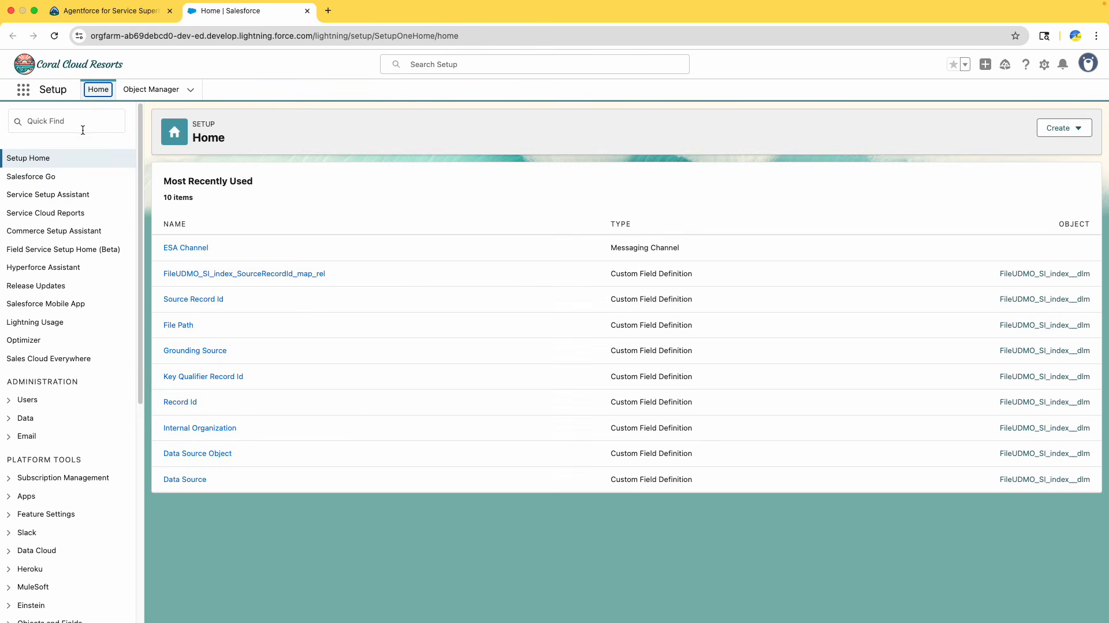
click(80, 126)
text(flows)
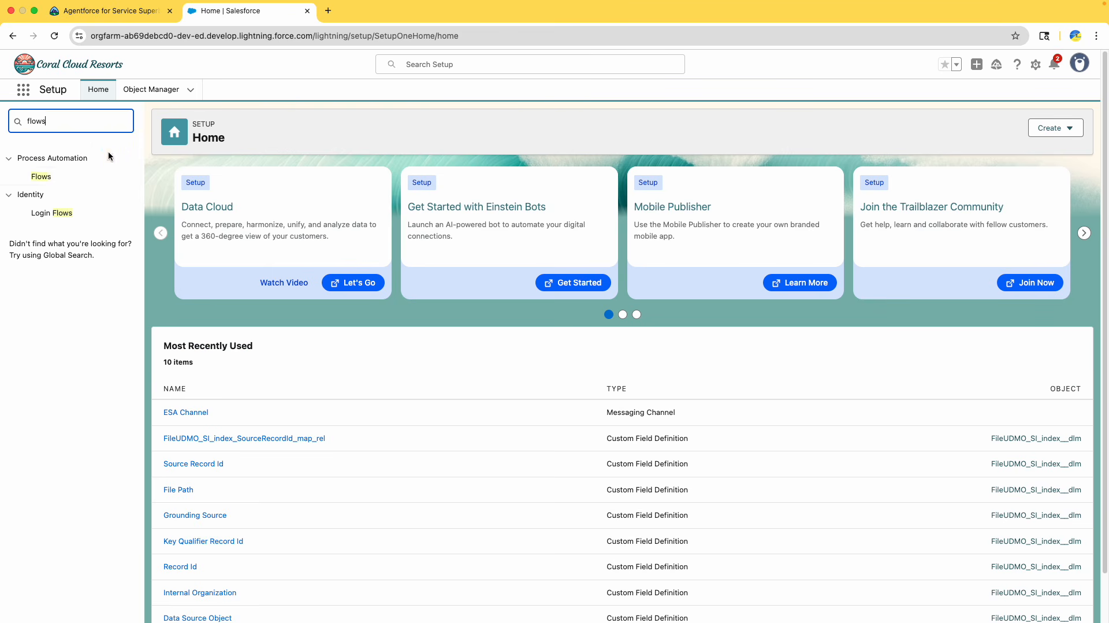
click(41, 176)
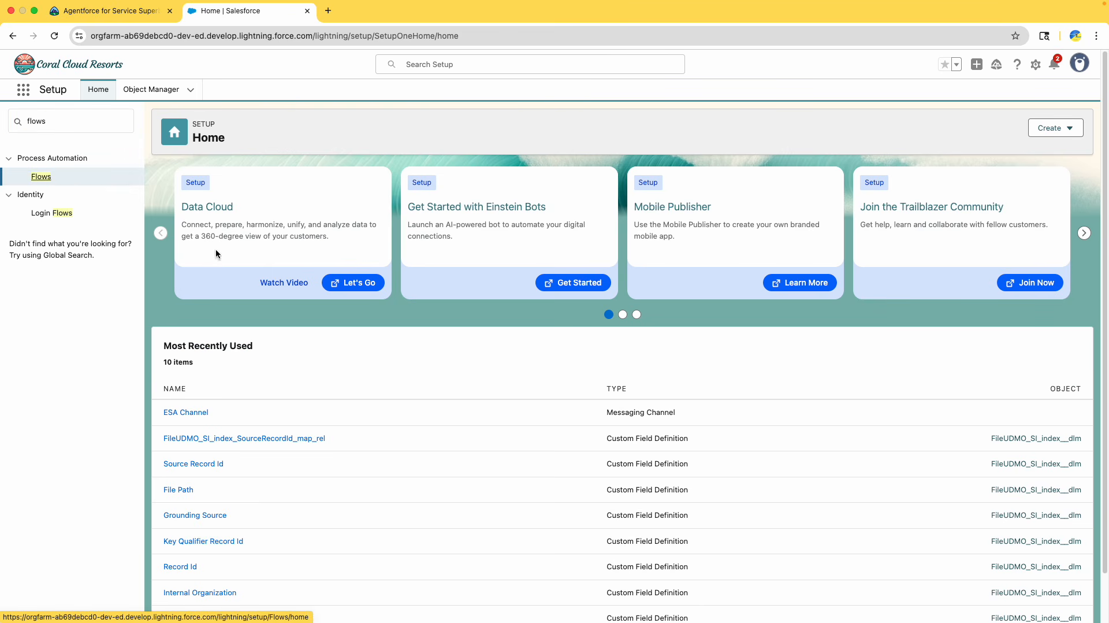
click(47, 180)
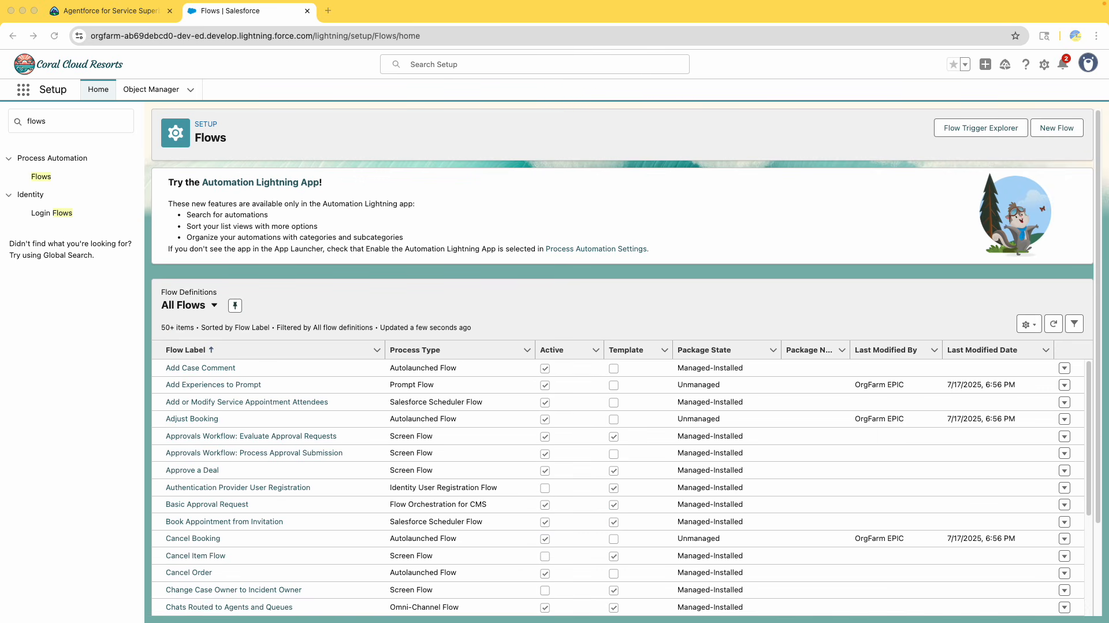
Locate the Route to ESA flow in the All Flows list and open it in Flow Builder
scroll(370, 489, down, 10)
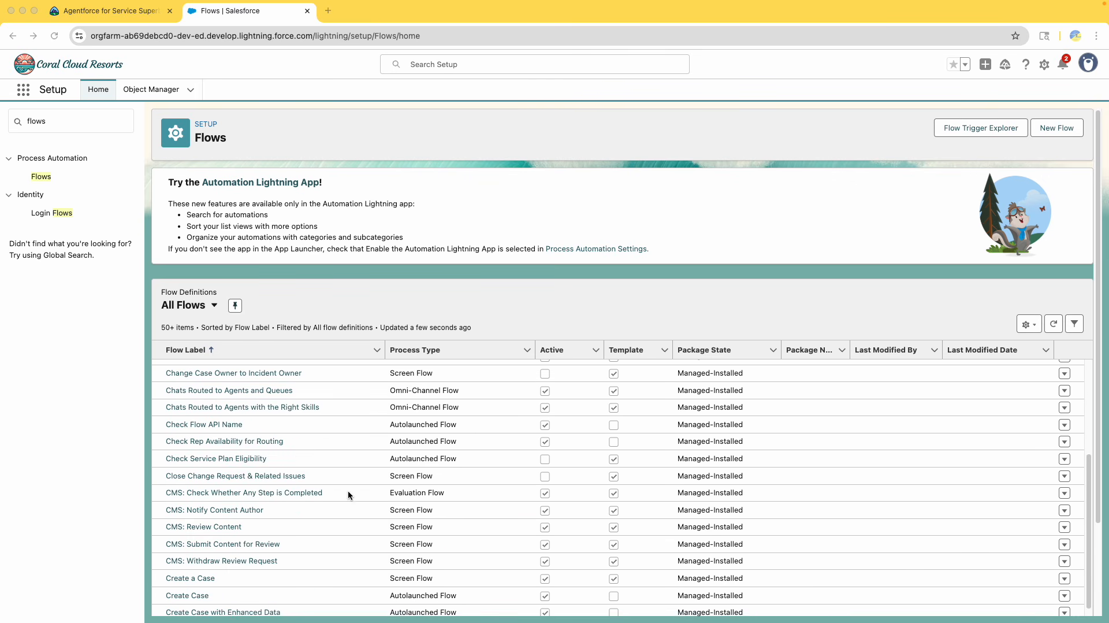
scroll(332, 501, down, 5)
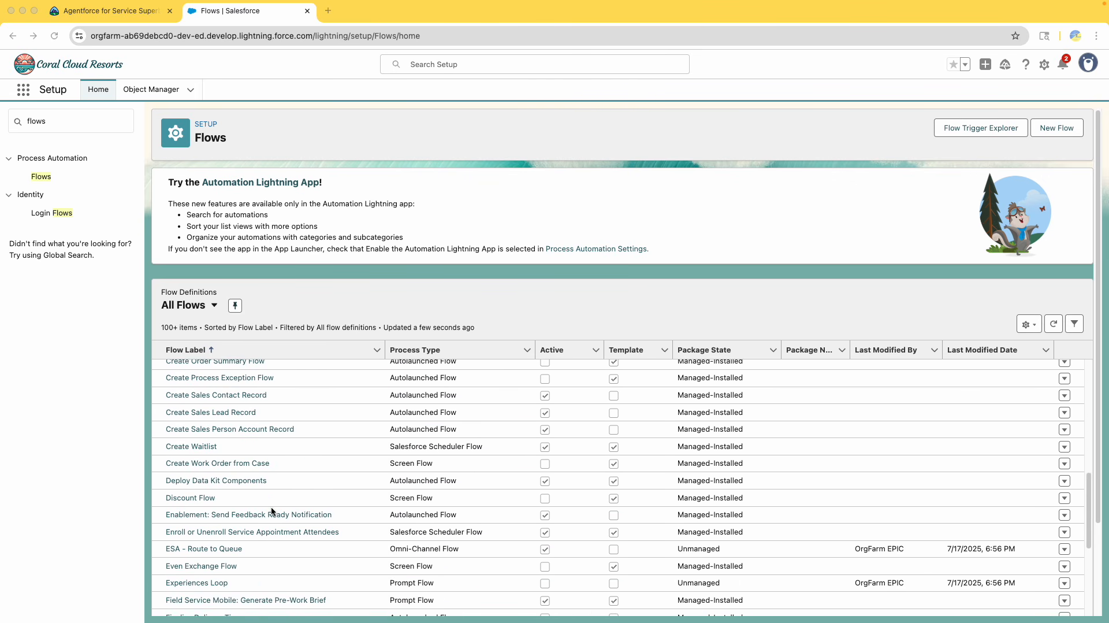
scroll(272, 509, down, 2)
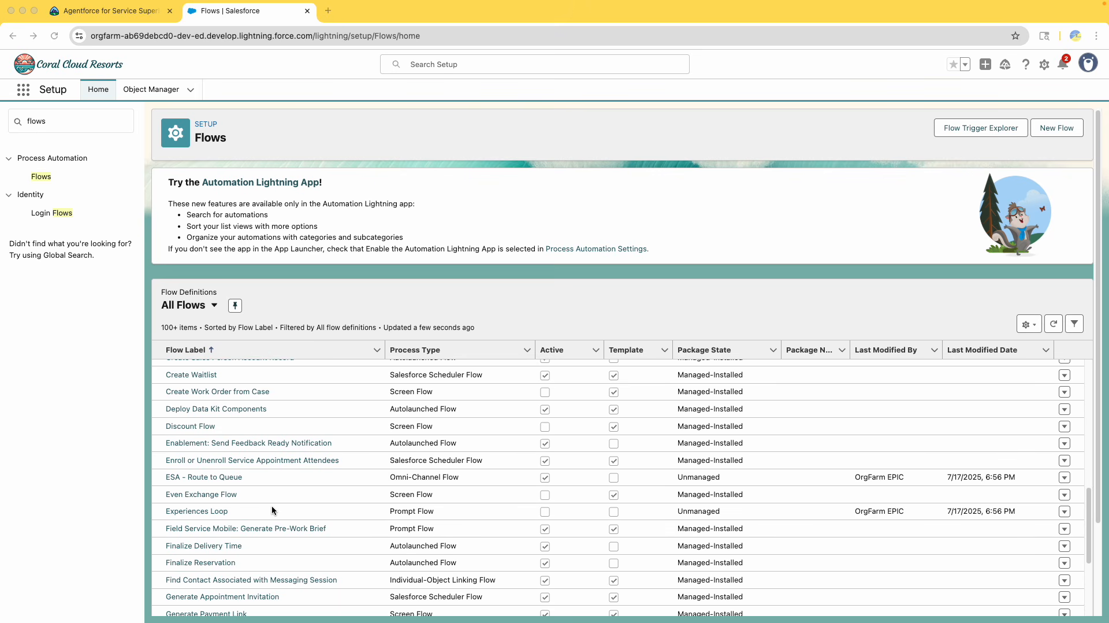
scroll(274, 510, down, 1)
scroll(270, 509, down, 5)
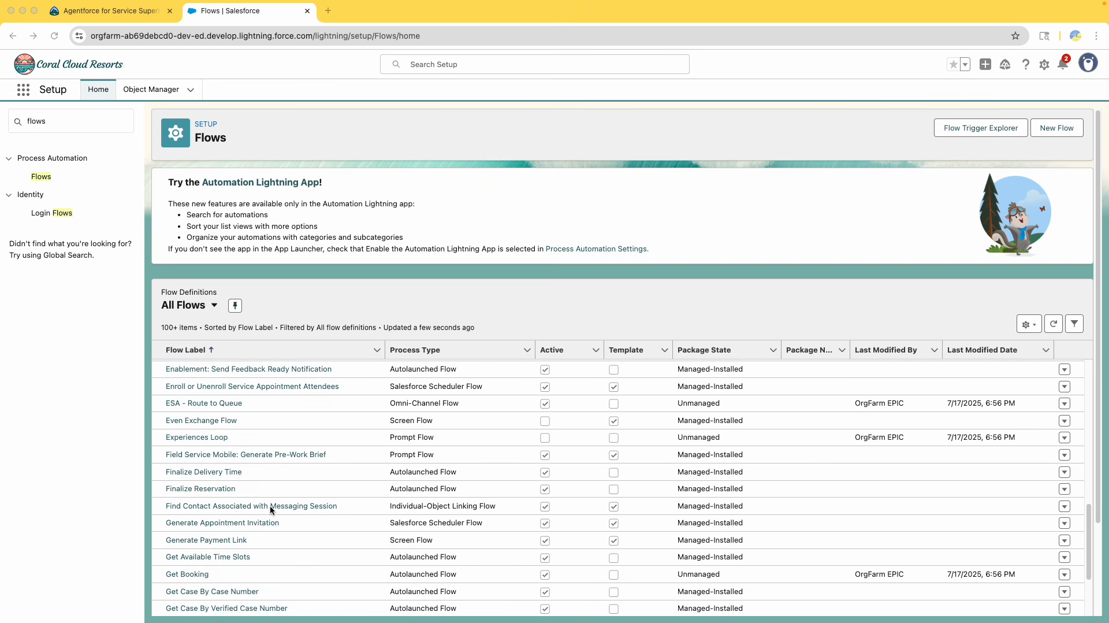
scroll(272, 510, down, 1)
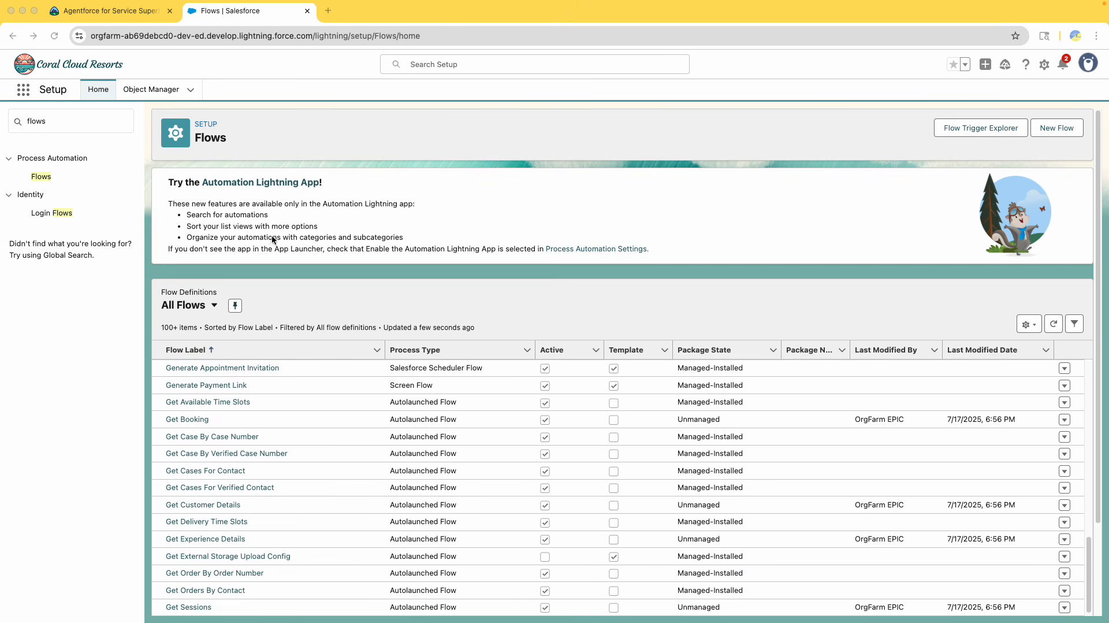
click(111, 13)
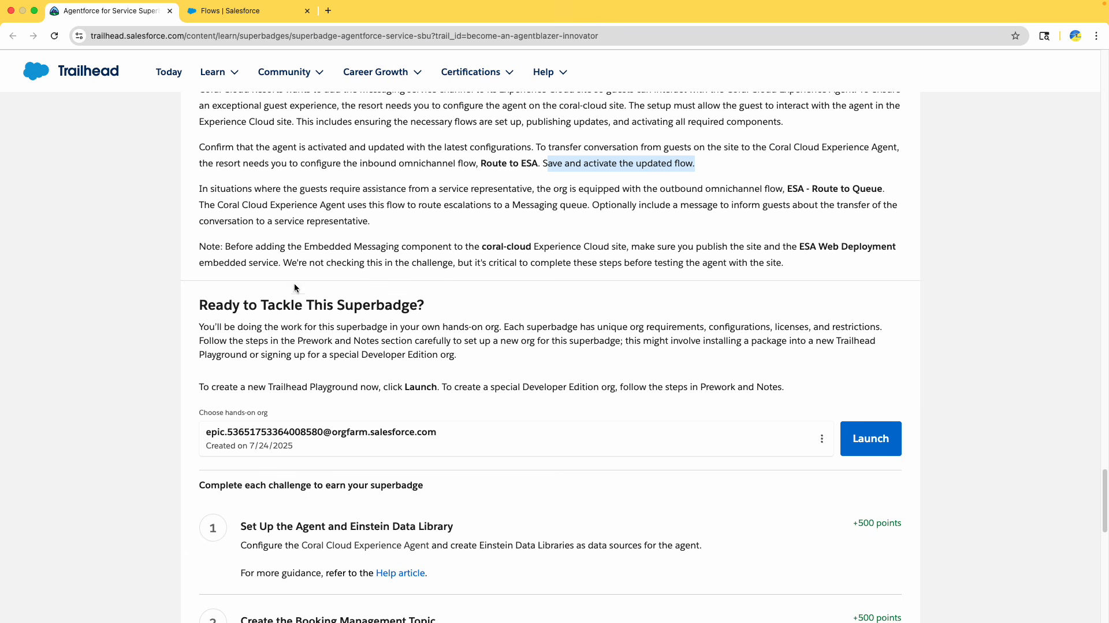
click(243, 10)
scroll(328, 399, down, 3)
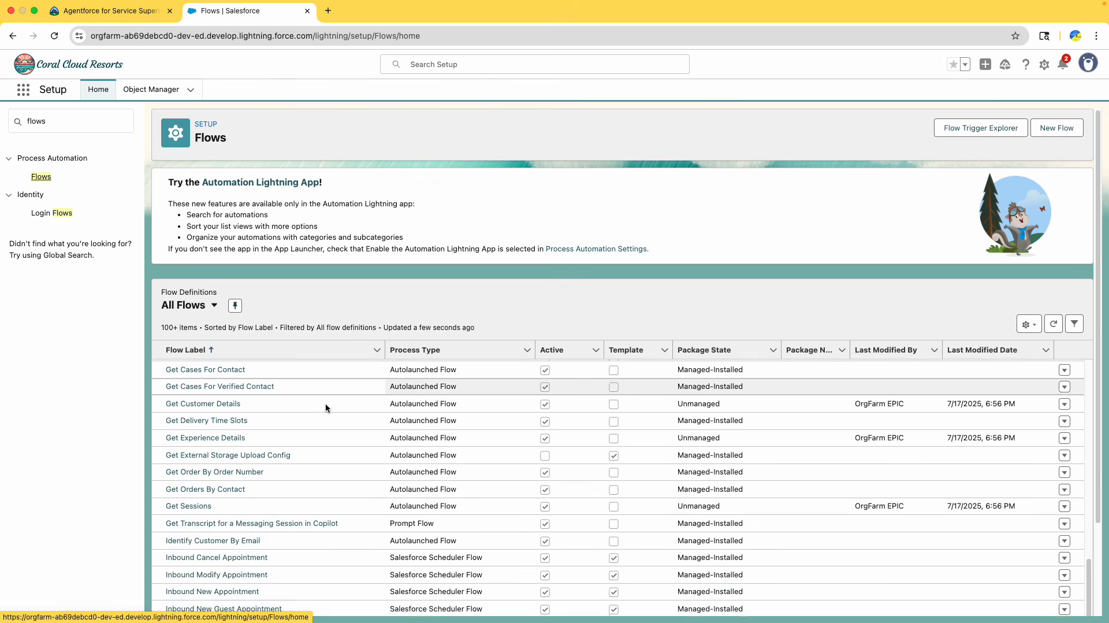
scroll(325, 408, down, 10)
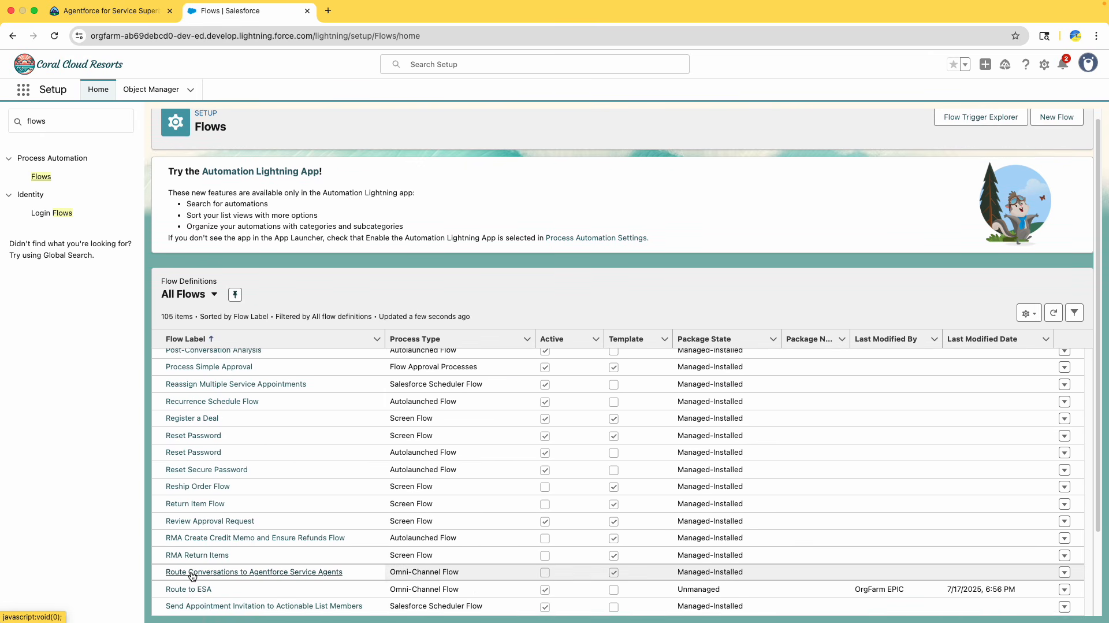
drag(245, 592, 164, 590)
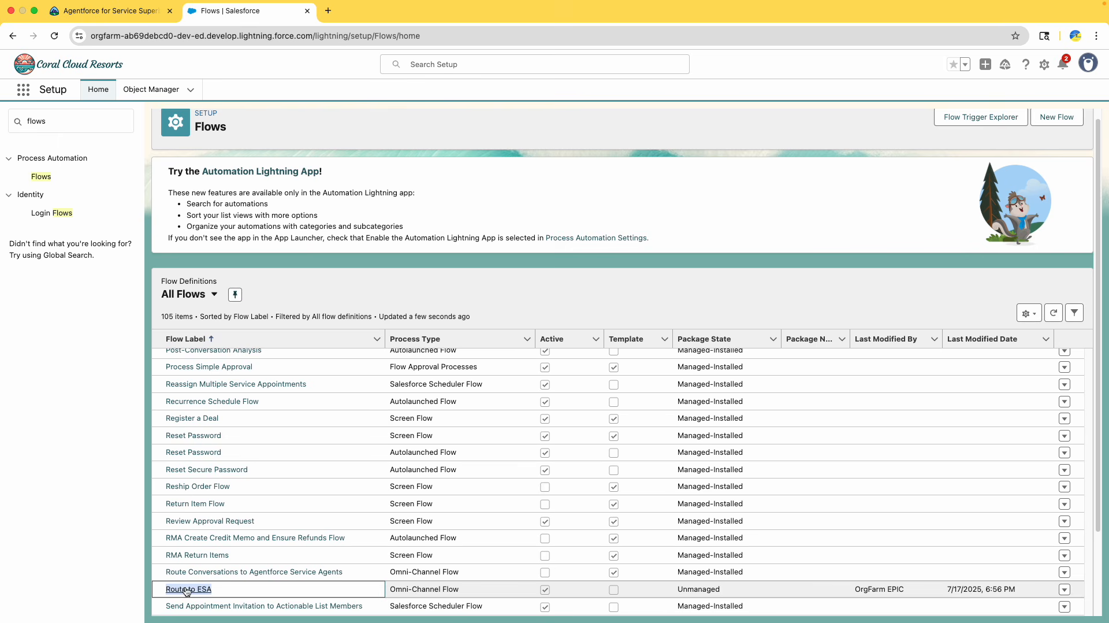
click(186, 589)
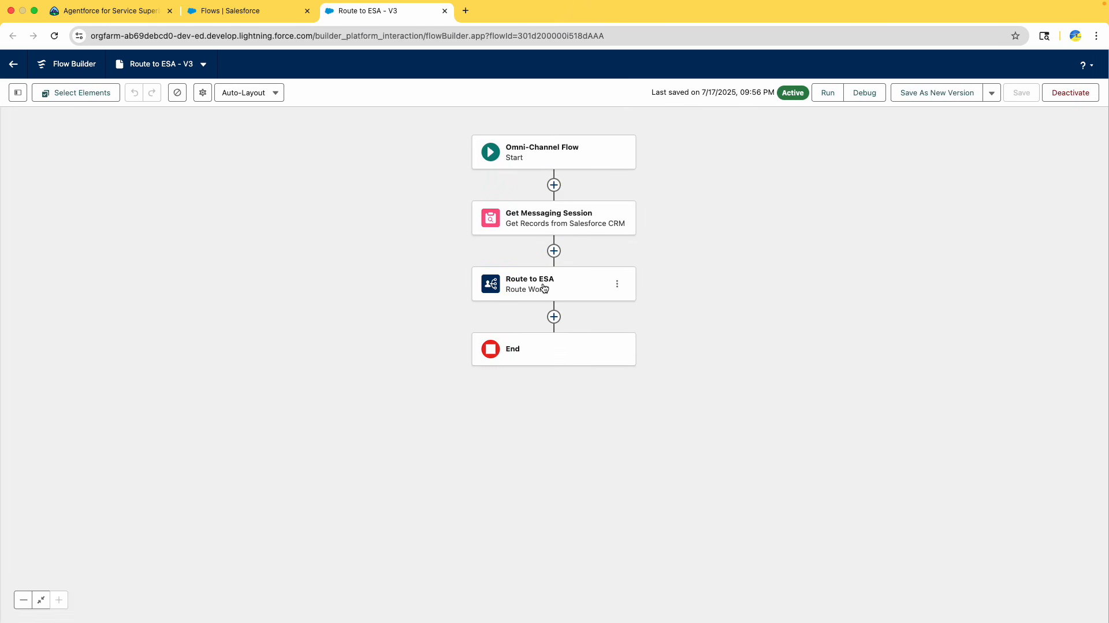
Open the Route to ESA Route Work element's properties, dismiss the tip, and close the Flows list tab
click(543, 287)
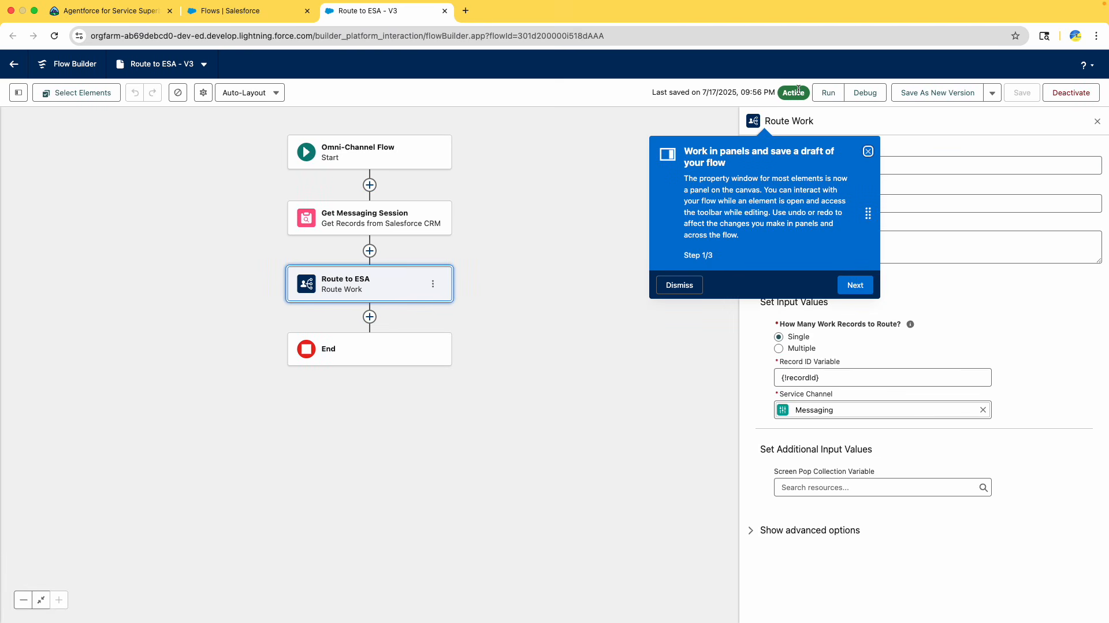
click(678, 287)
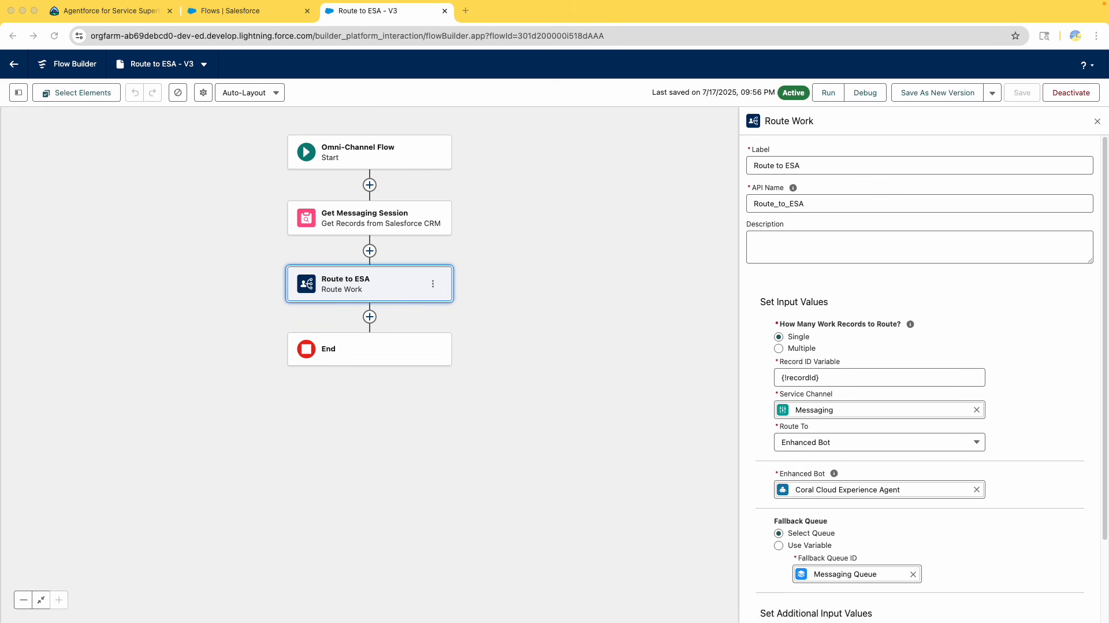
click(231, 10)
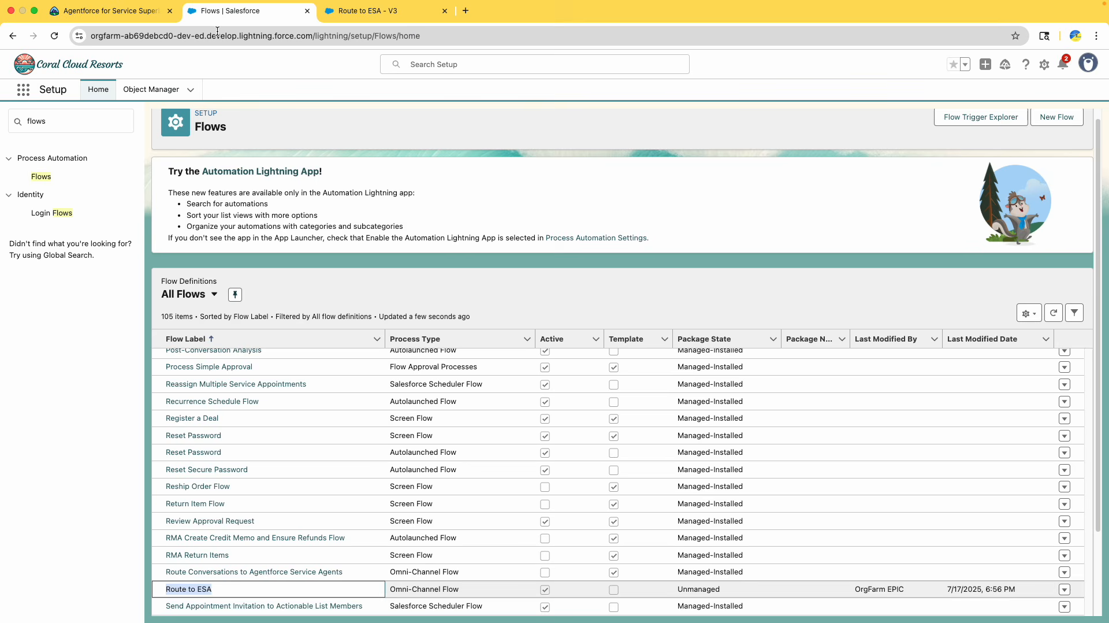
click(306, 11)
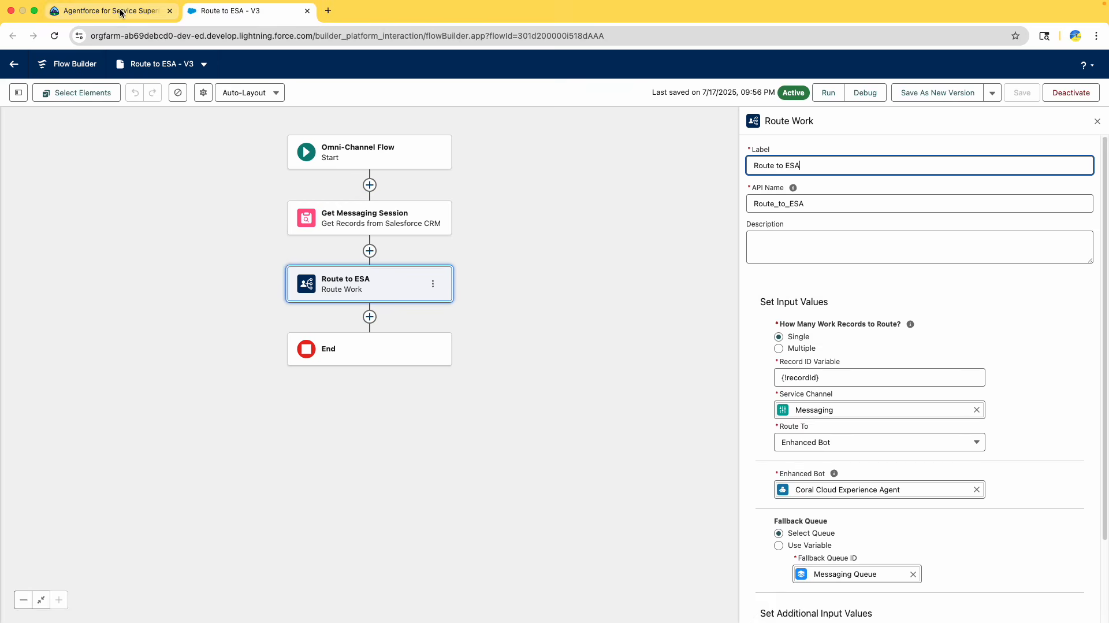
Reread the Deploy Agent and Transfer Conversations requirements for configuring the inbound Route to ESA flow
click(107, 11)
scroll(452, 254, up, 2)
click(492, 234)
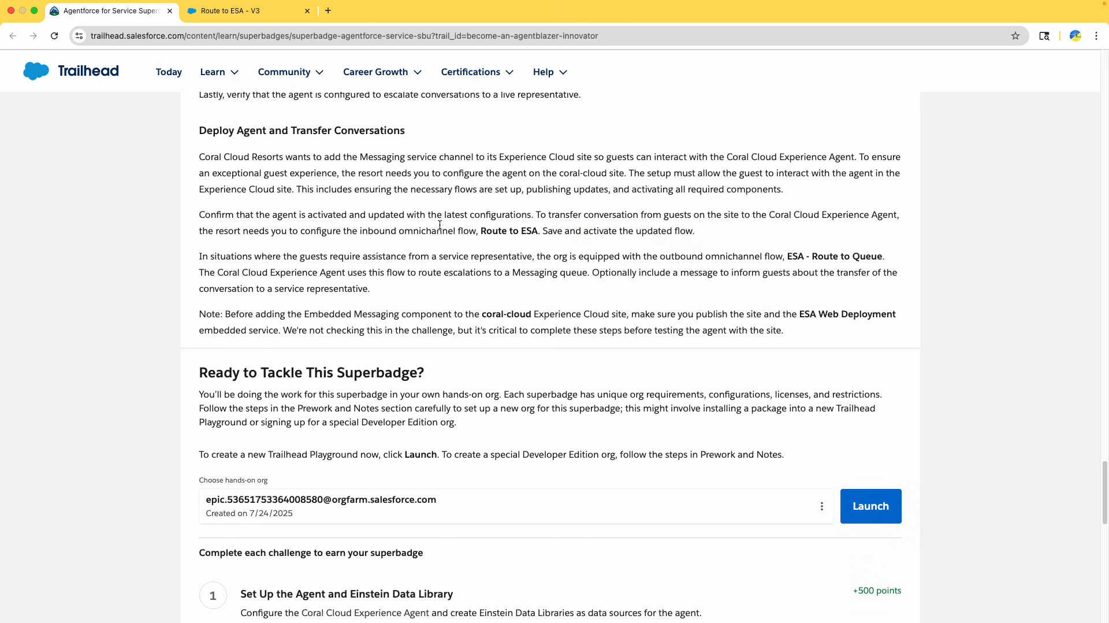
drag(236, 216, 327, 218)
click(374, 219)
drag(565, 218, 758, 216)
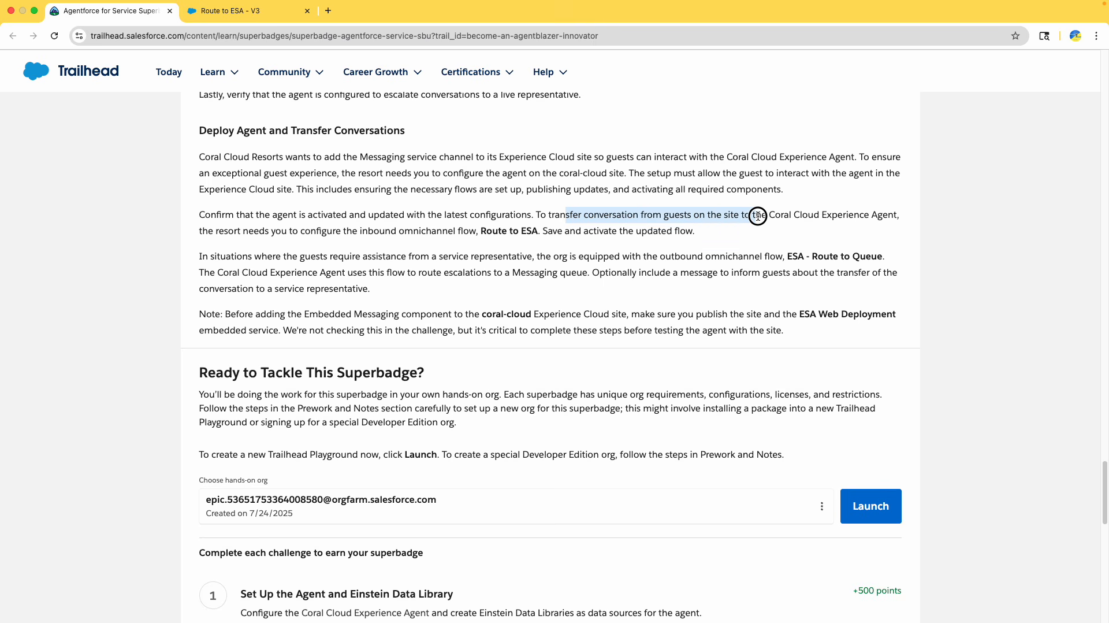
drag(269, 231, 419, 231)
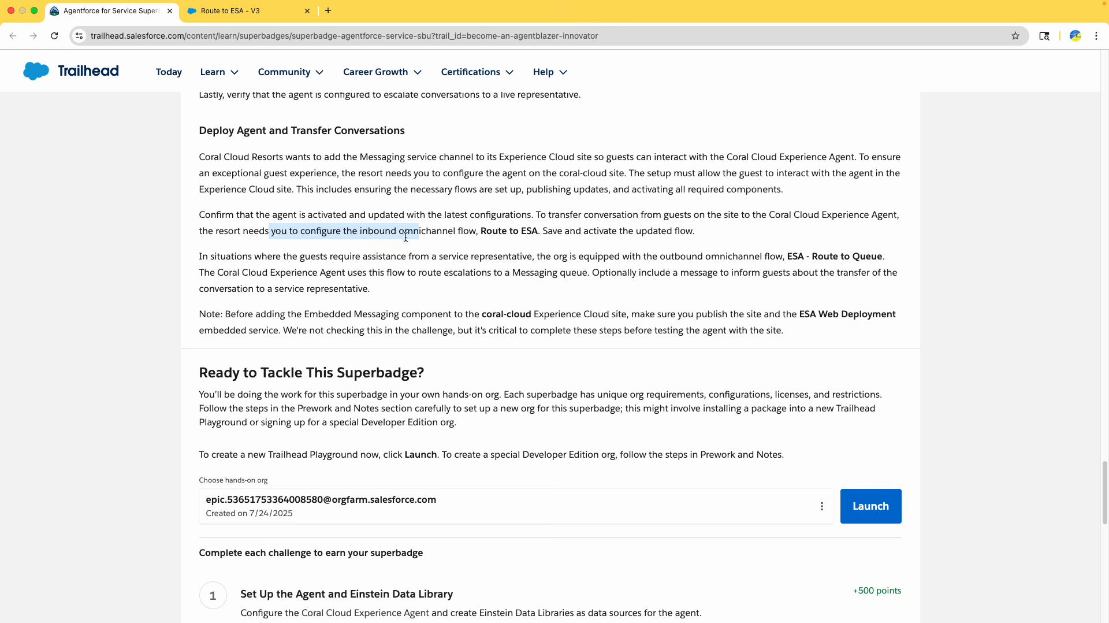
click(404, 237)
scroll(438, 235, down, 8)
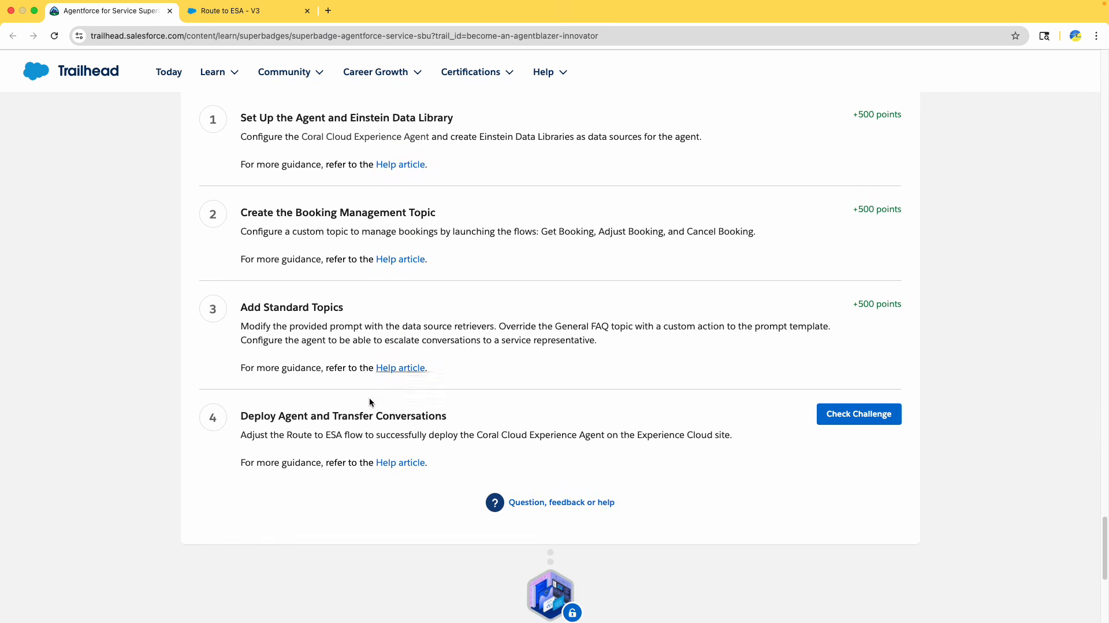
Review the Route To options available in the Route to ESA element's input values
click(228, 11)
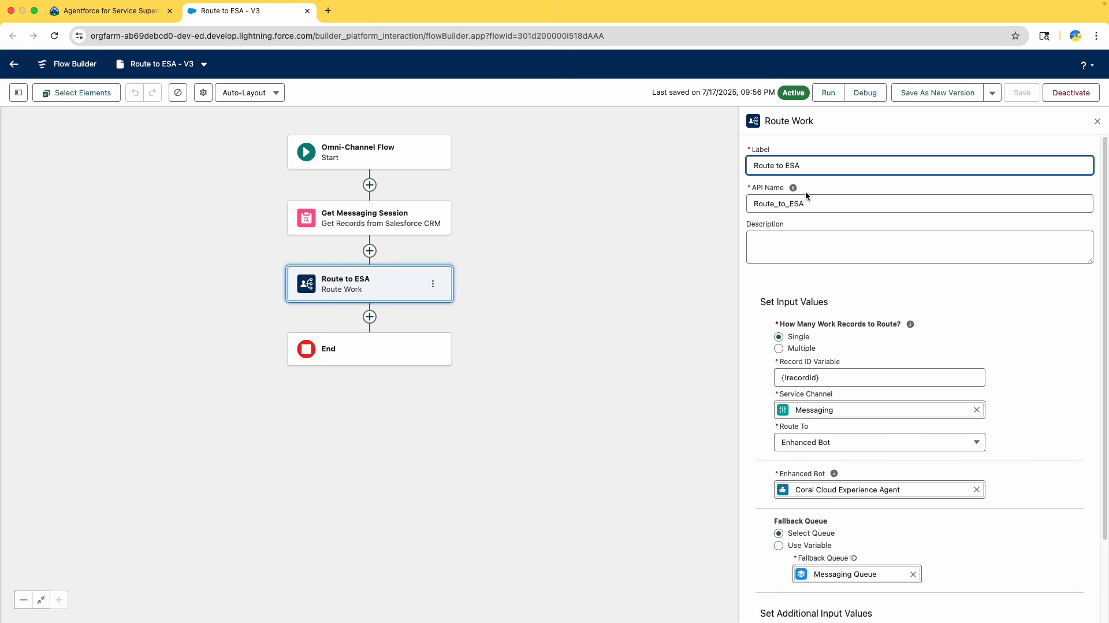
click(382, 293)
scroll(809, 439, down, 1)
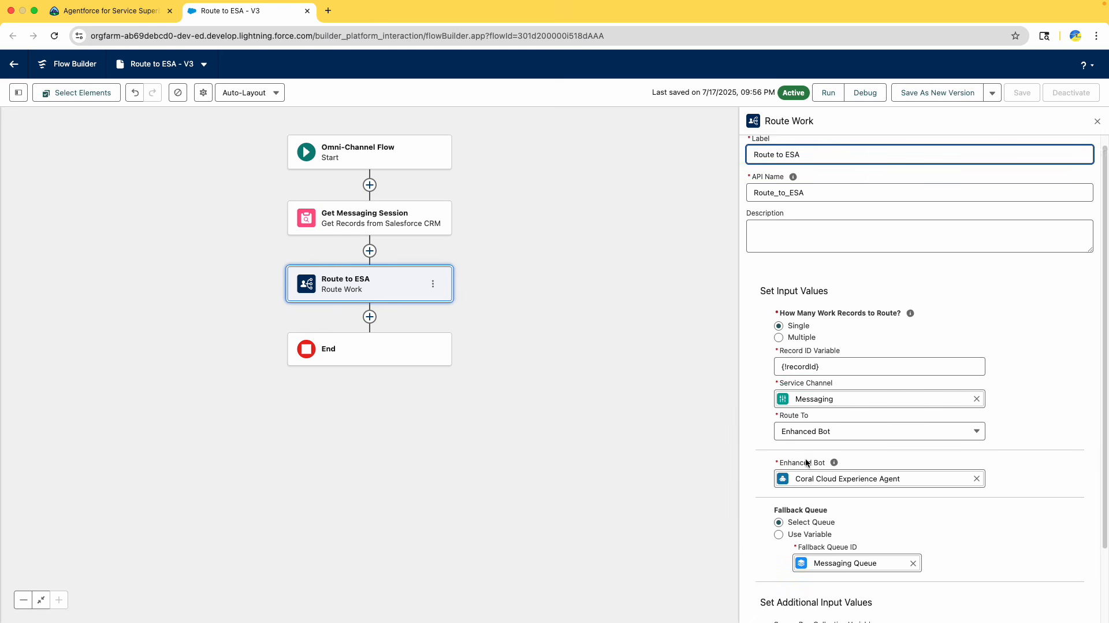
click(838, 430)
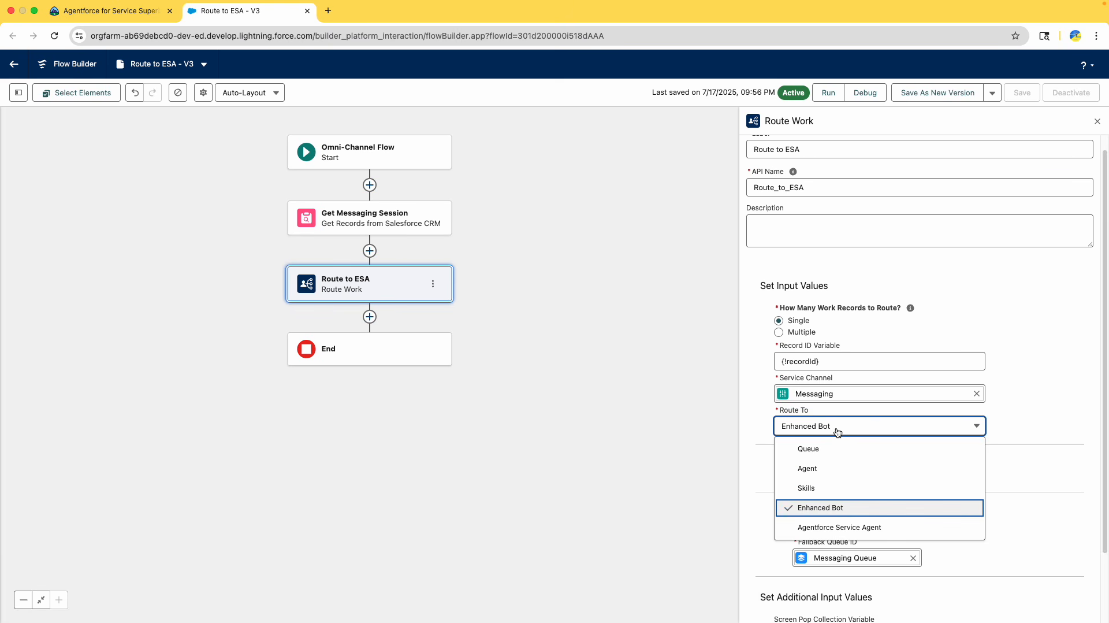
click(685, 465)
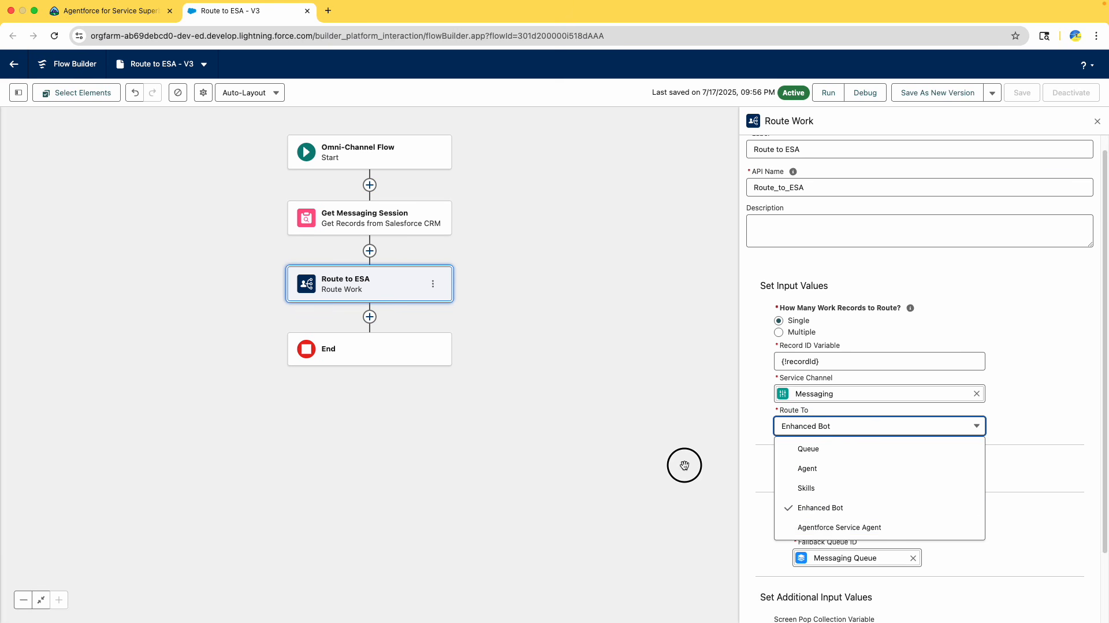
scroll(799, 375, down, 2)
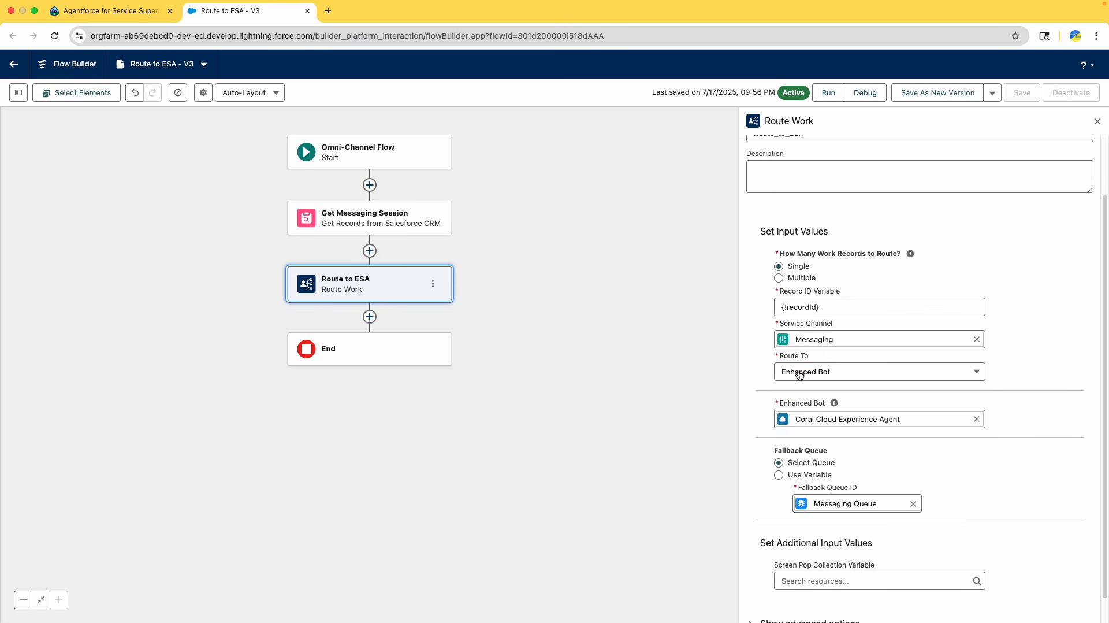
drag(781, 324, 841, 325)
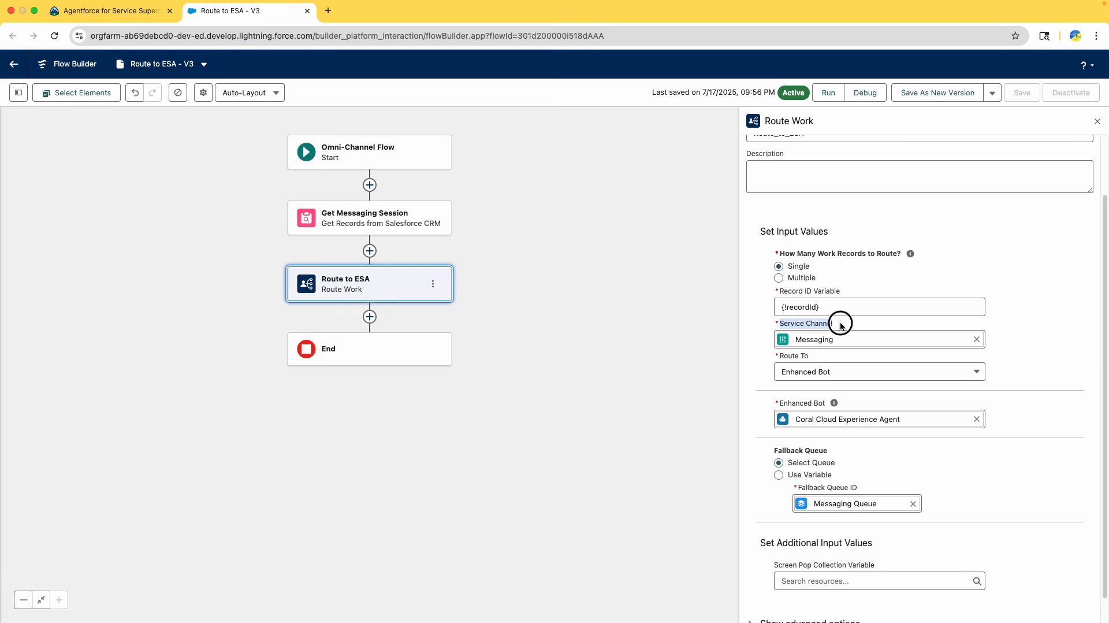
Check the Deploy Agent and Transfer Conversations instructions on the Trailhead superbadge page once more
click(123, 14)
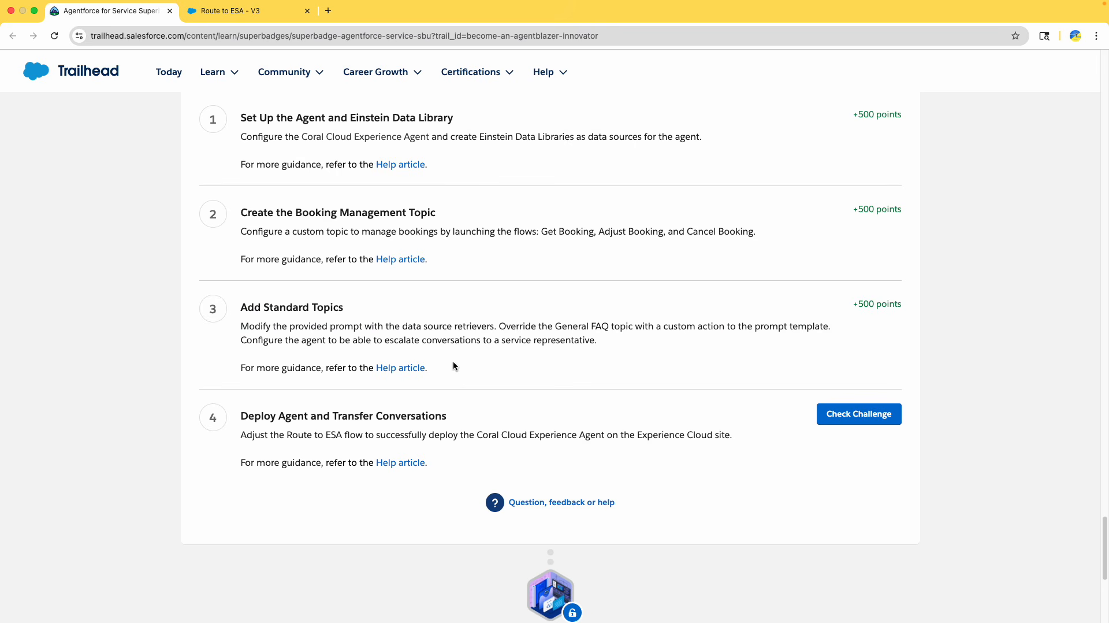
scroll(453, 361, up, 15)
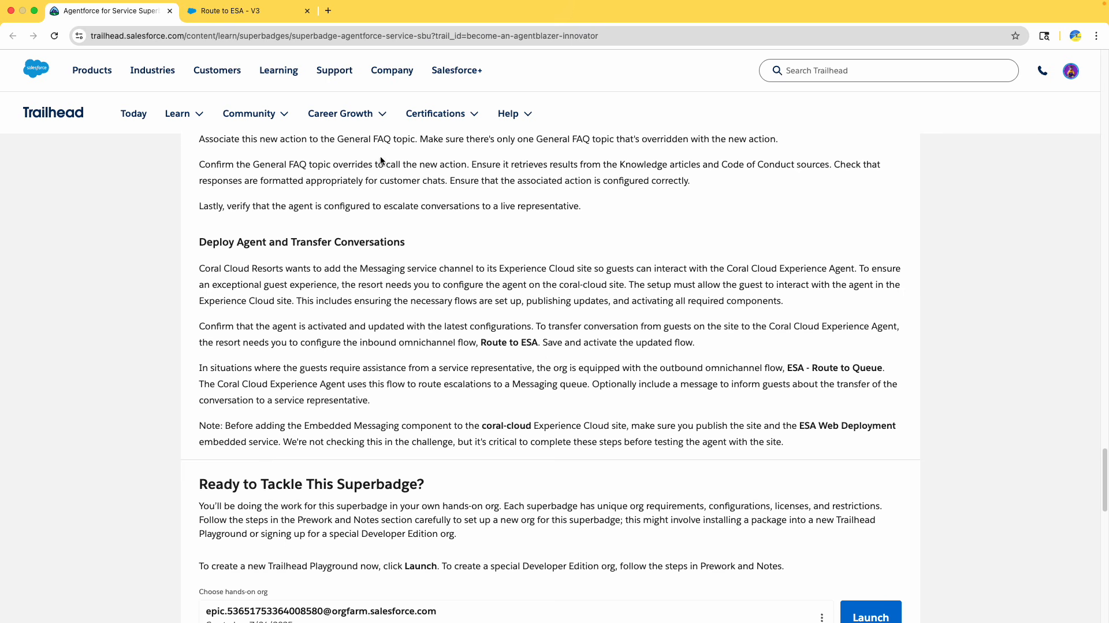
click(231, 11)
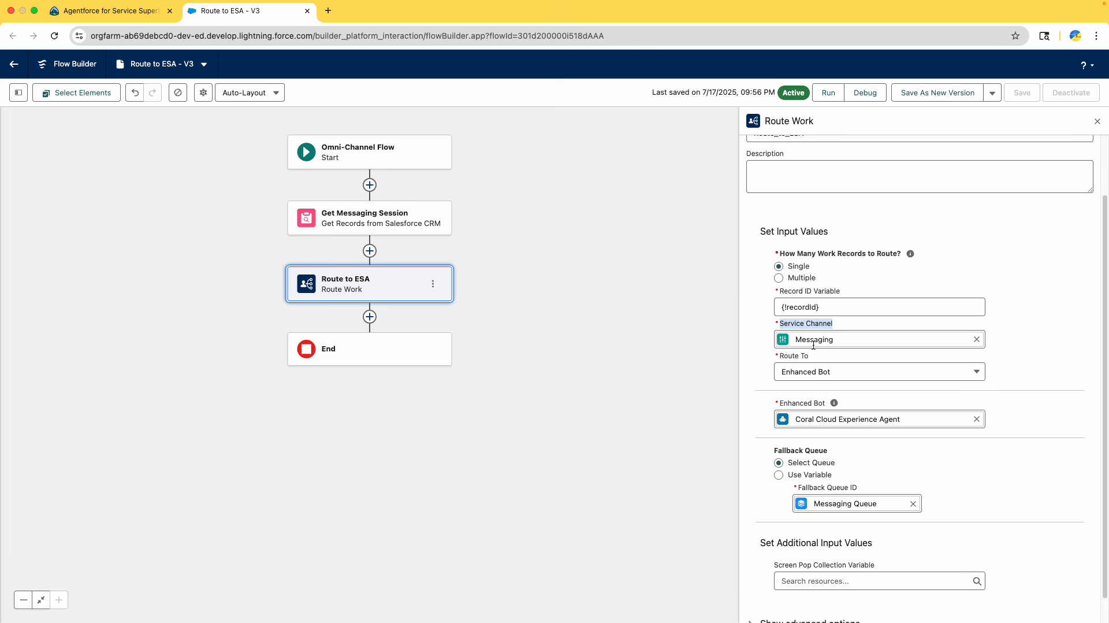
Try to route the work to the Agentforce Service Agent by searching for the Coral Cloud agent
click(825, 376)
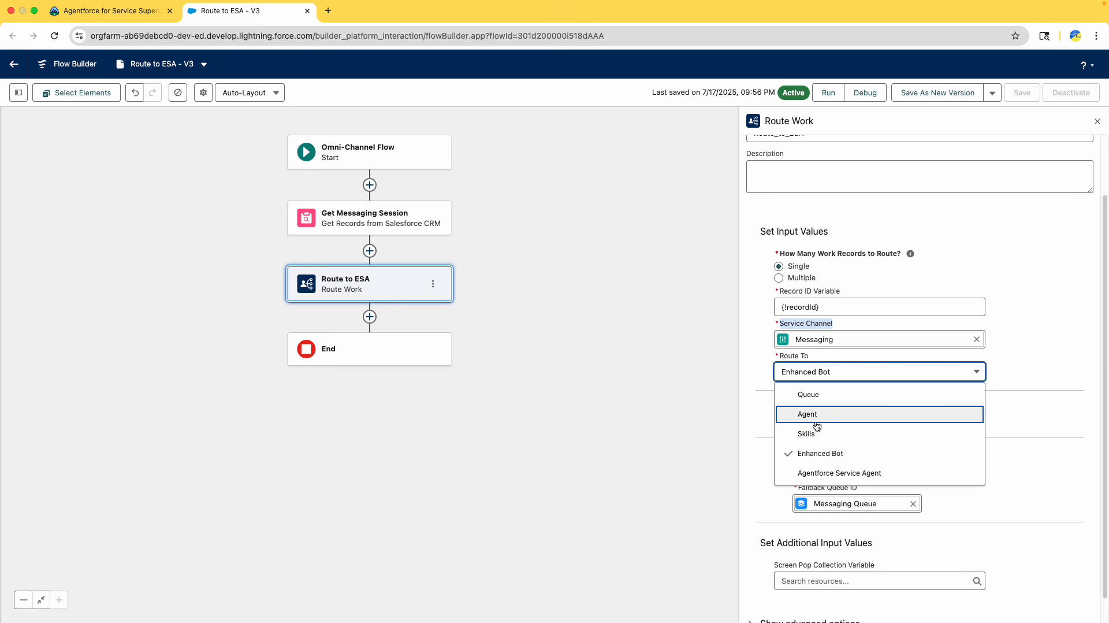
click(857, 474)
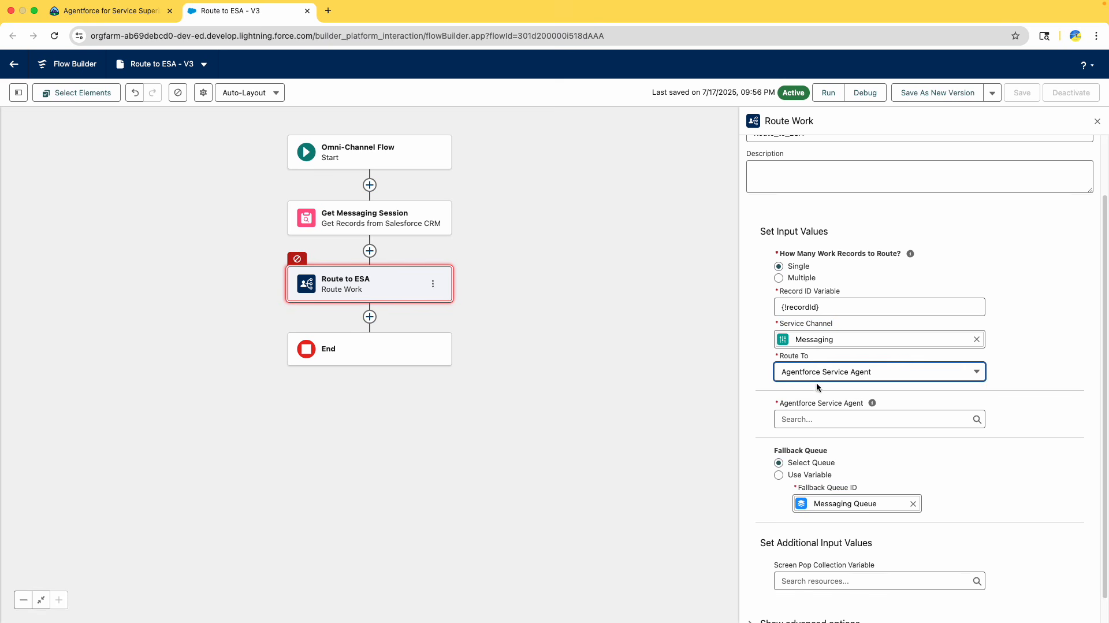
click(825, 420)
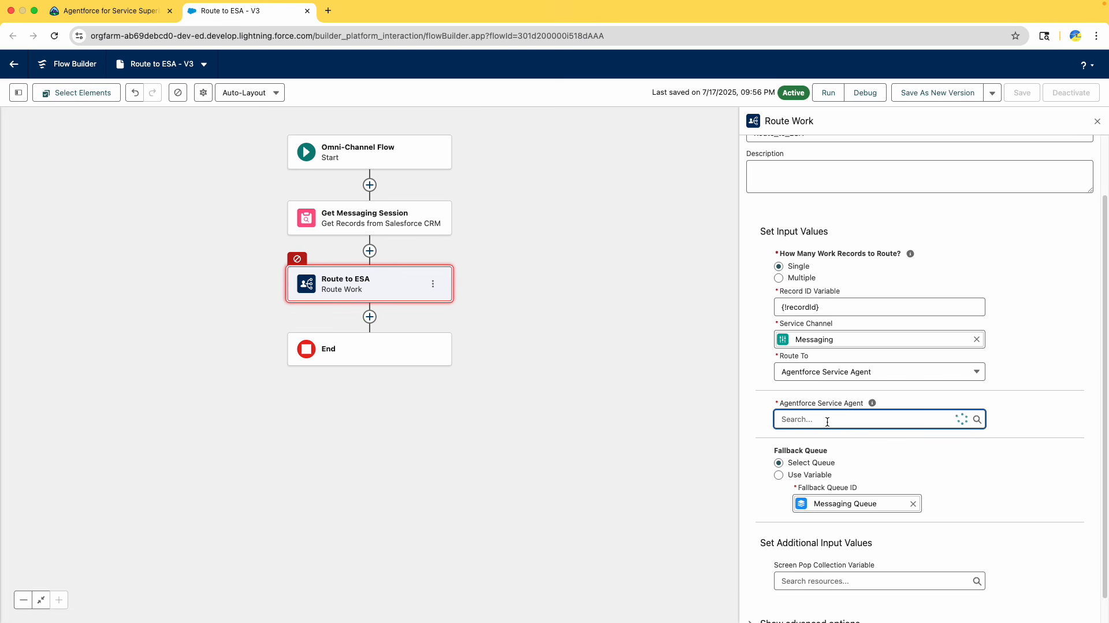
text(co)
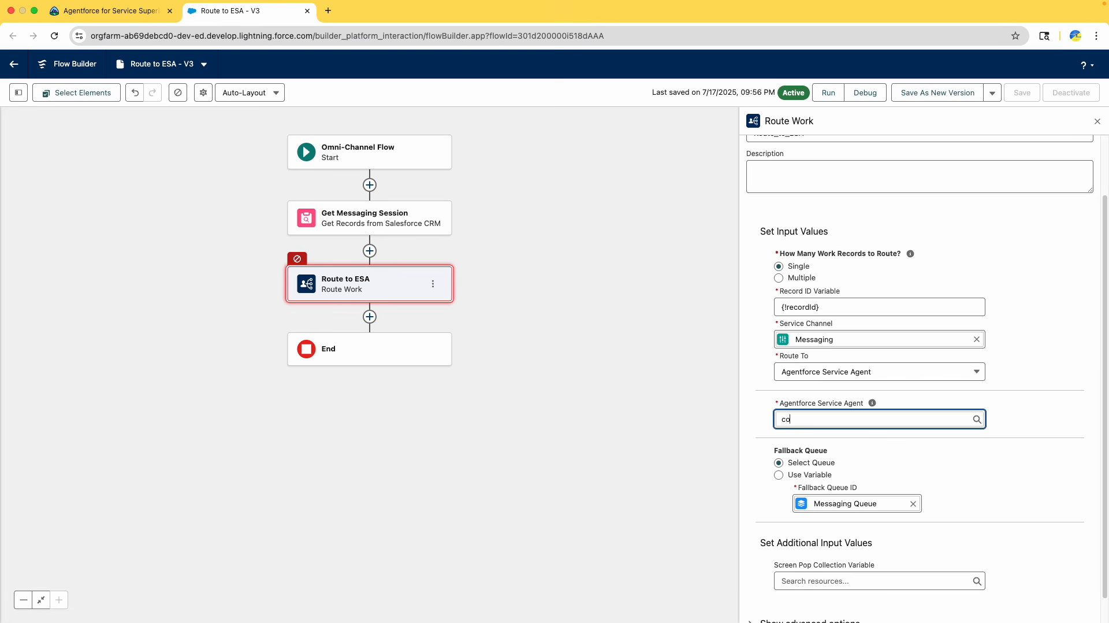
text(ral)
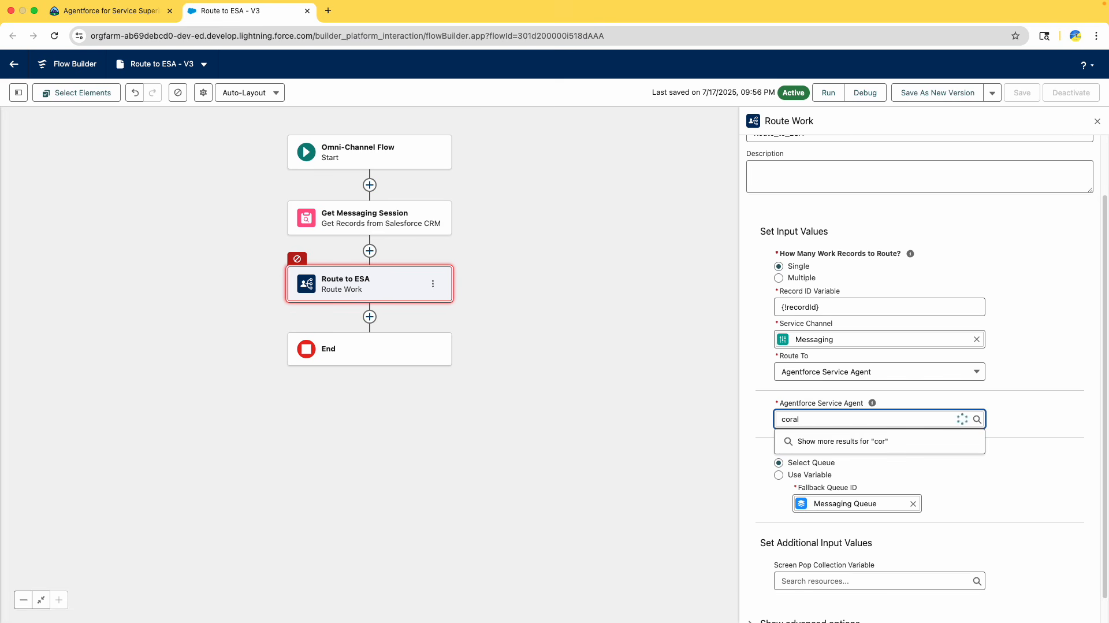
click(721, 412)
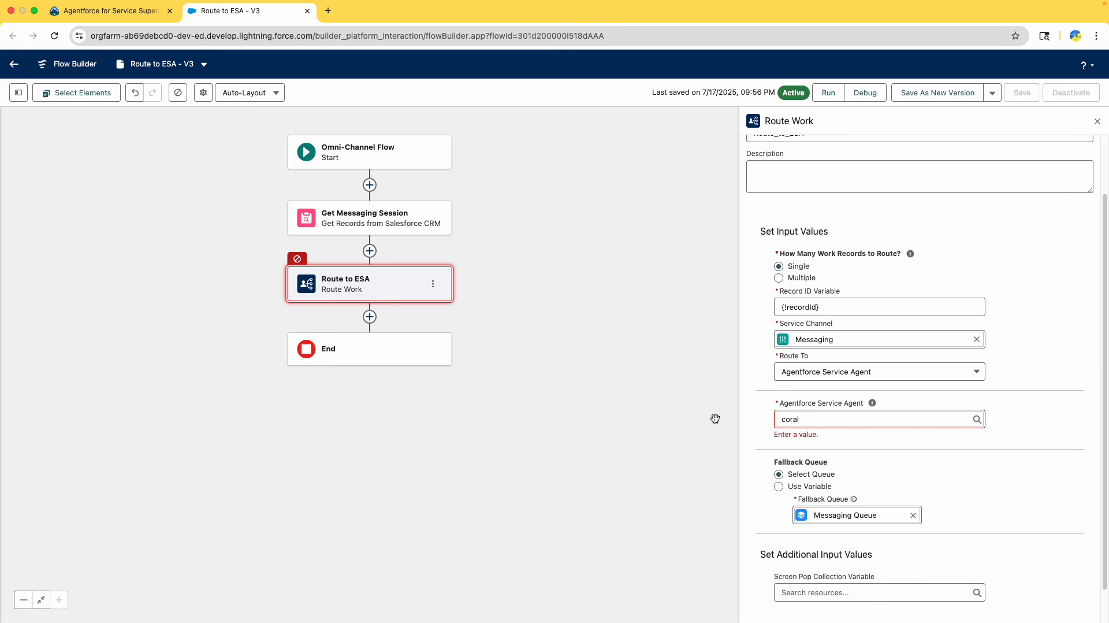
double_click(799, 418)
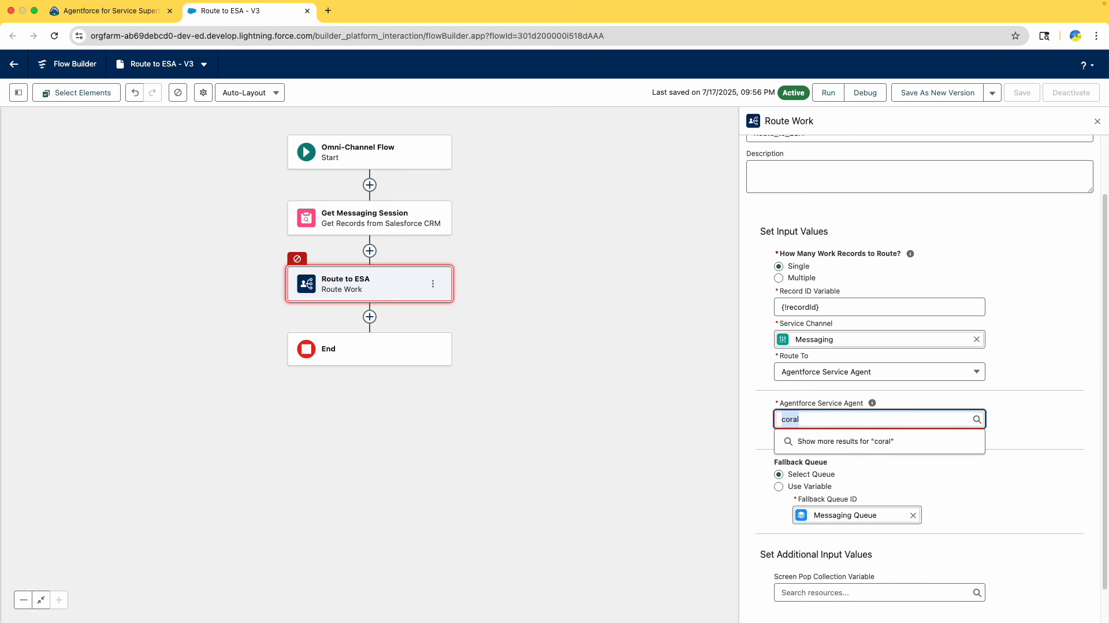
key(BackSpace)
text(Co)
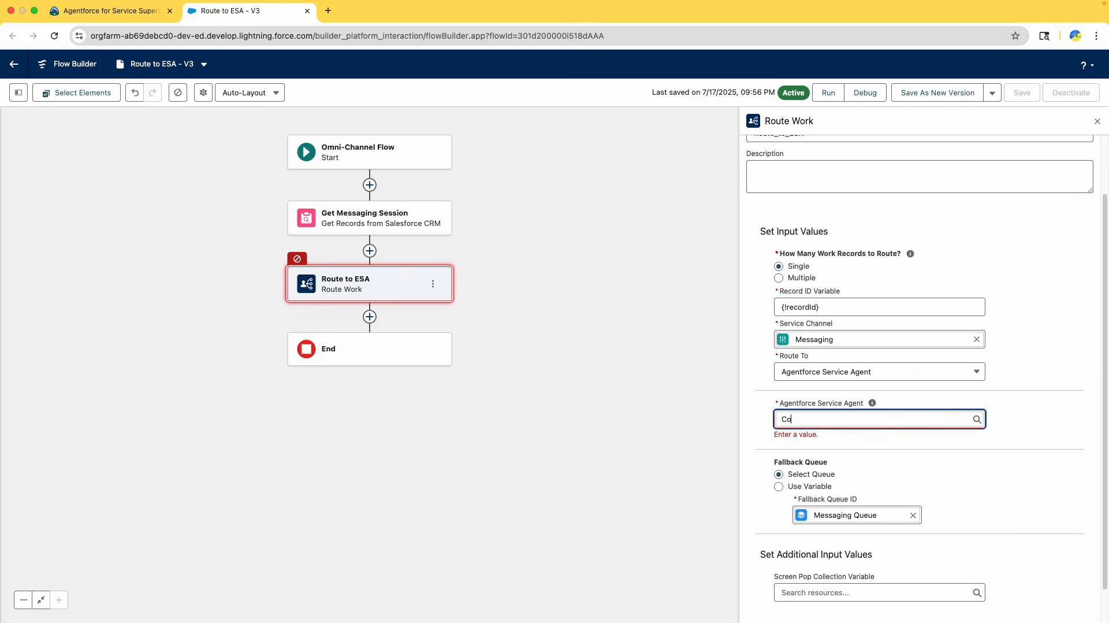
text(t)
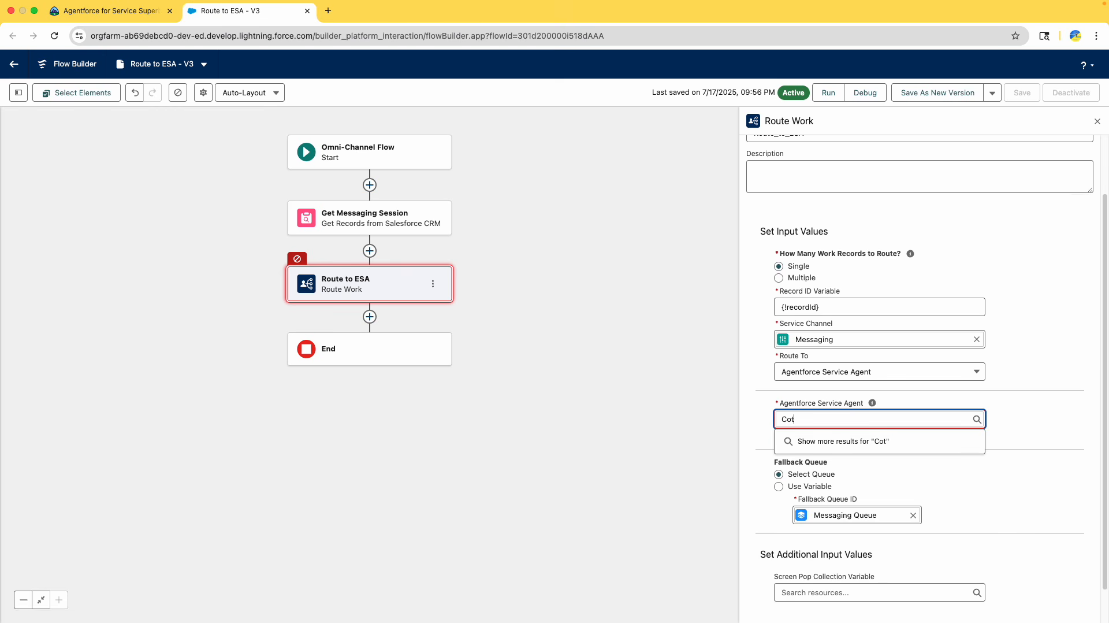
text(ral Cl)
Launch the hands-on org from the Trailhead superbadge page
click(124, 13)
click(260, 10)
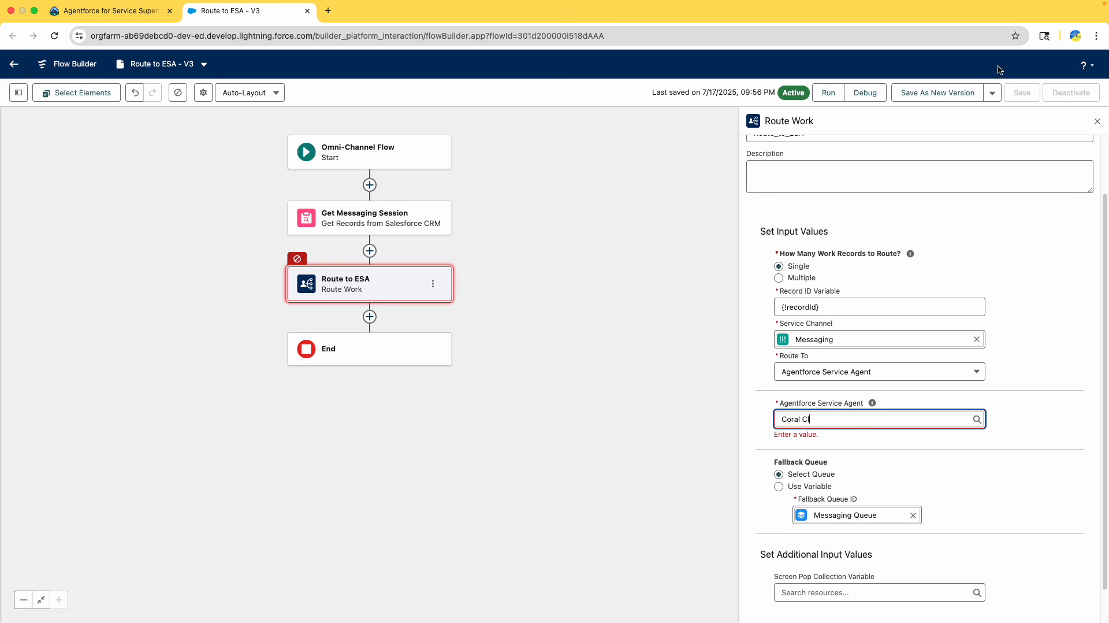
click(124, 11)
mouse_move(177, 113)
scroll(370, 347, down, 5)
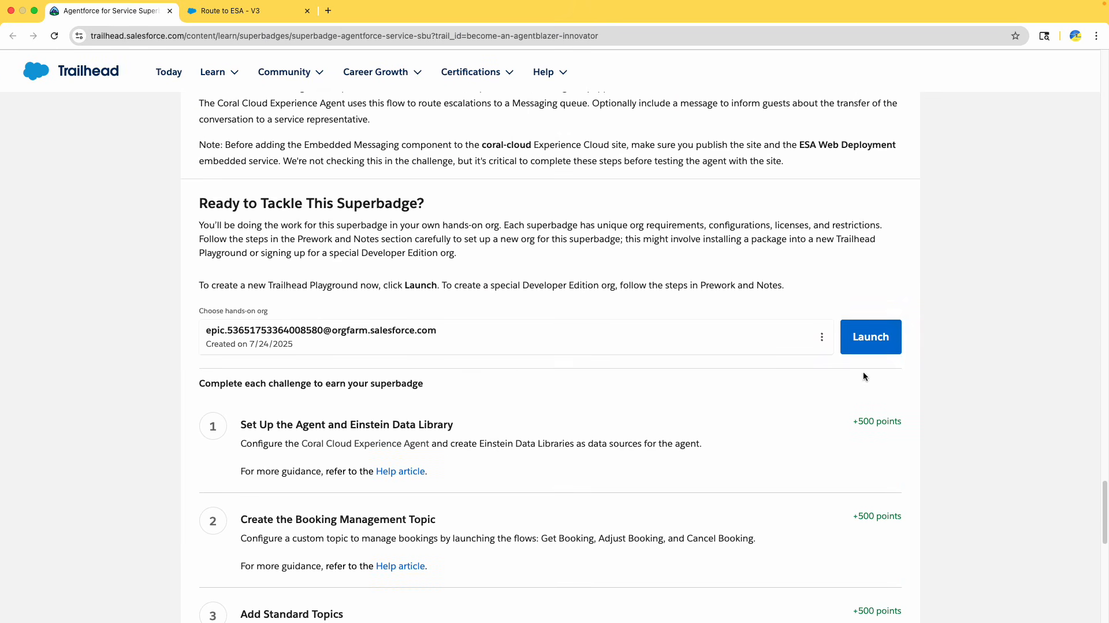
click(843, 336)
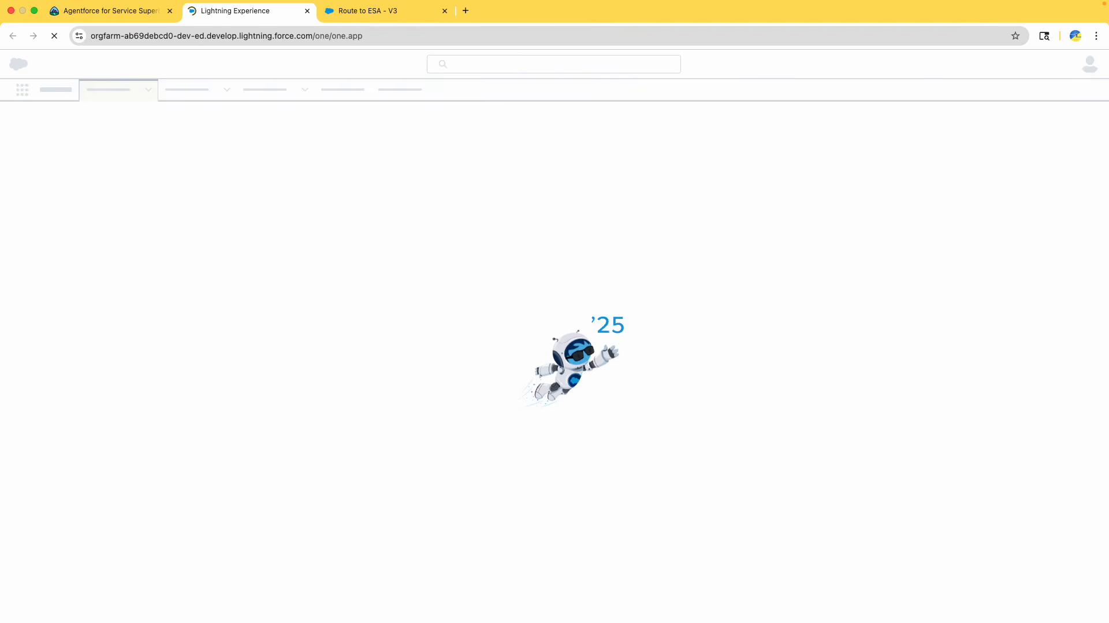
Open Setup and find the Agentforce Agents page through Quick Find with agents
click(23, 88)
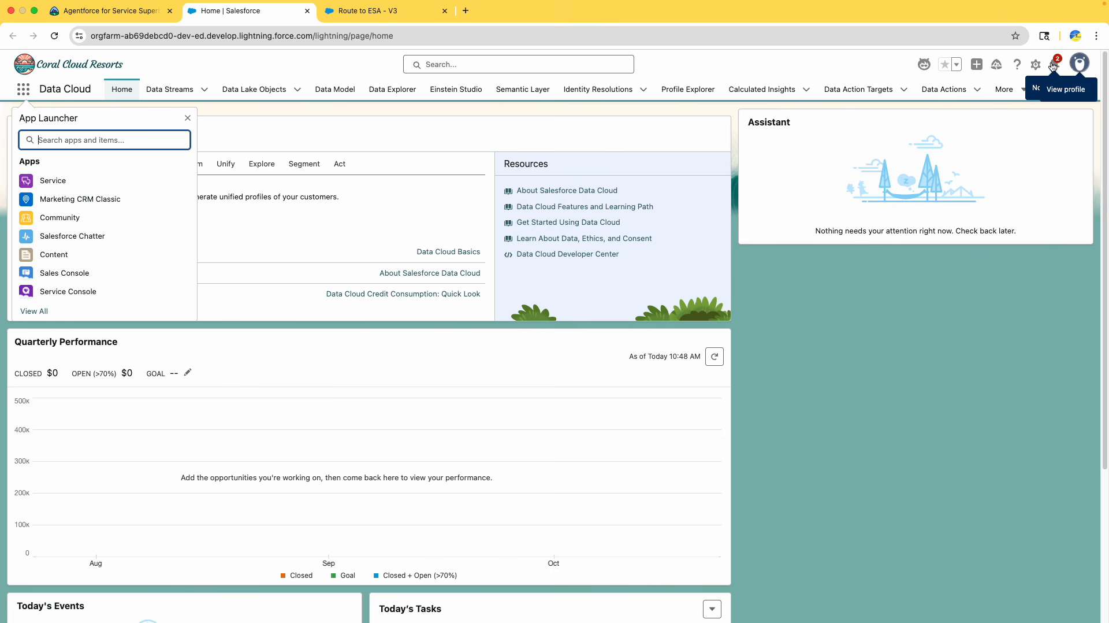
click(1035, 64)
click(992, 114)
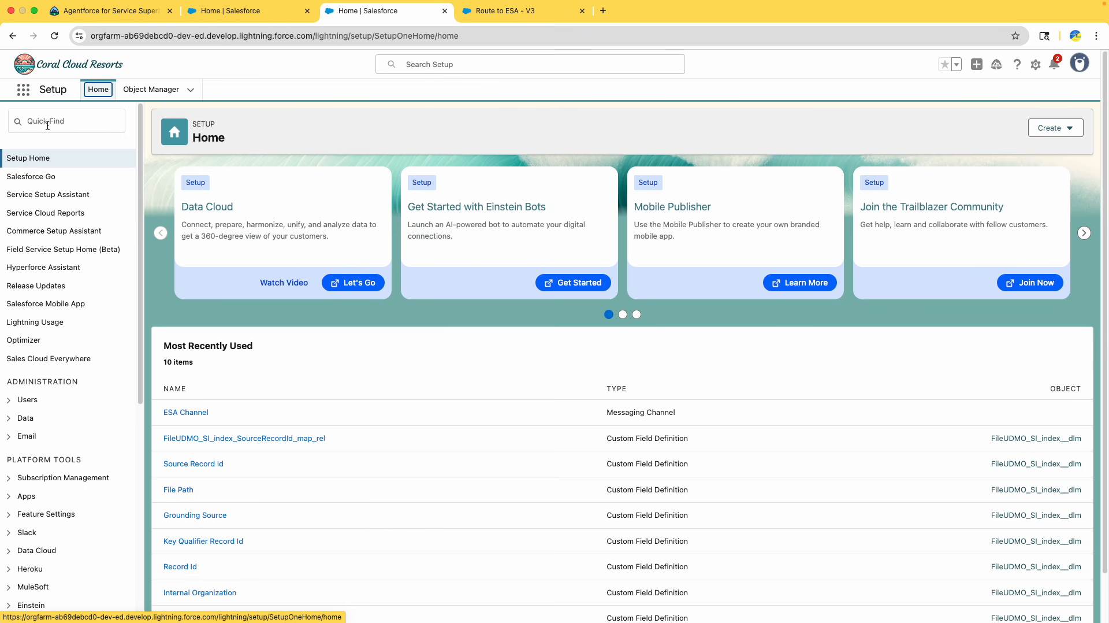
click(64, 120)
text(a)
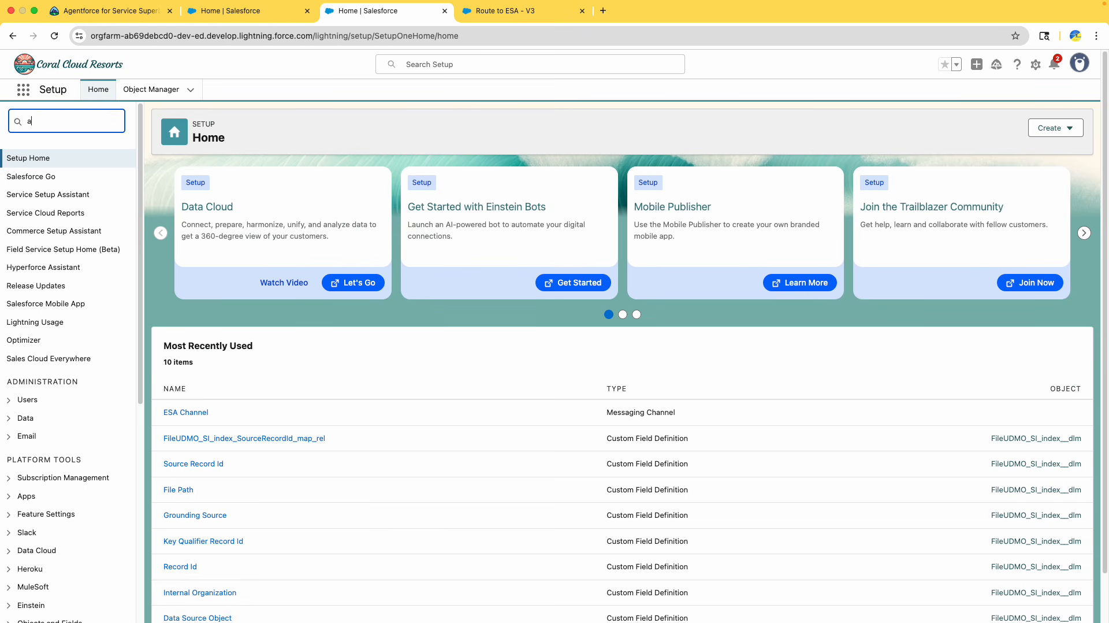
text(gents)
click(82, 213)
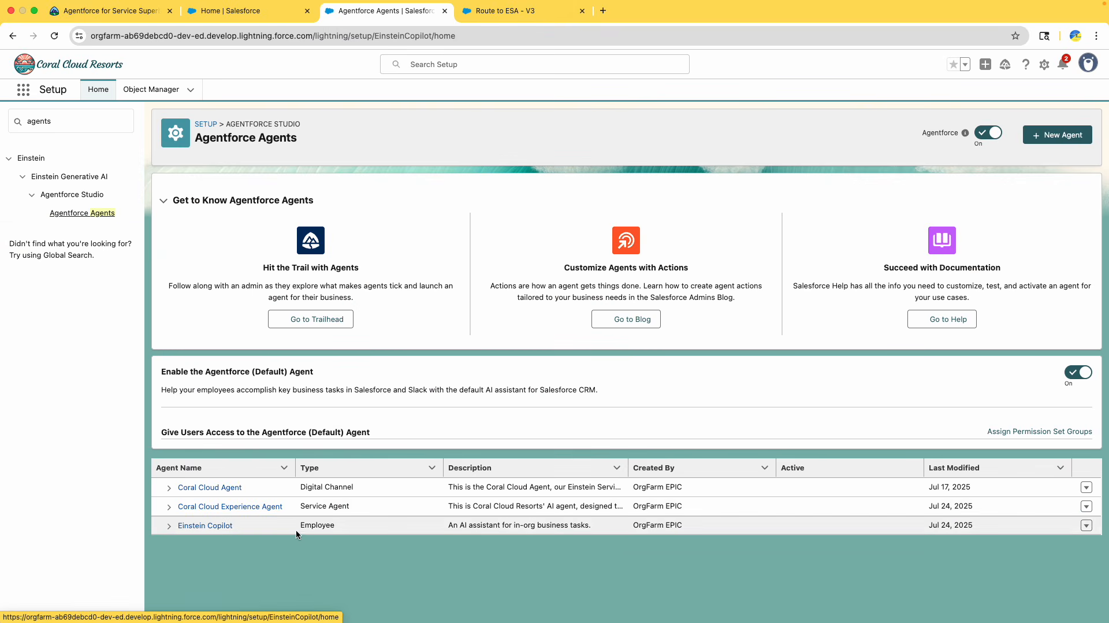
Open the Coral Cloud Experience Agent in Agentforce Builder and activate it
drag(289, 507, 185, 505)
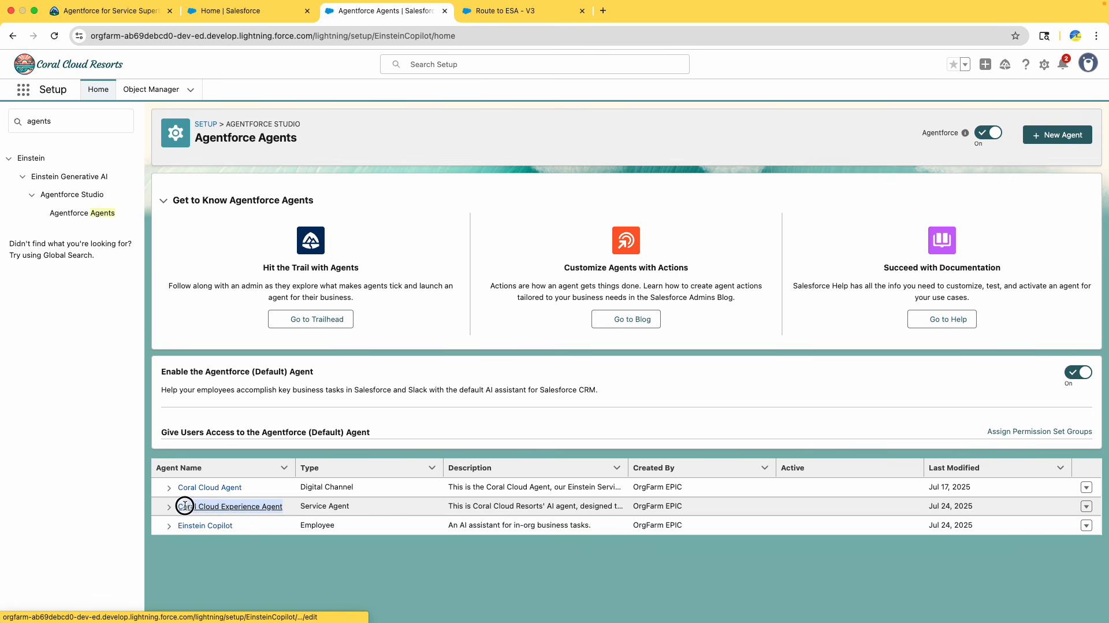
click(260, 508)
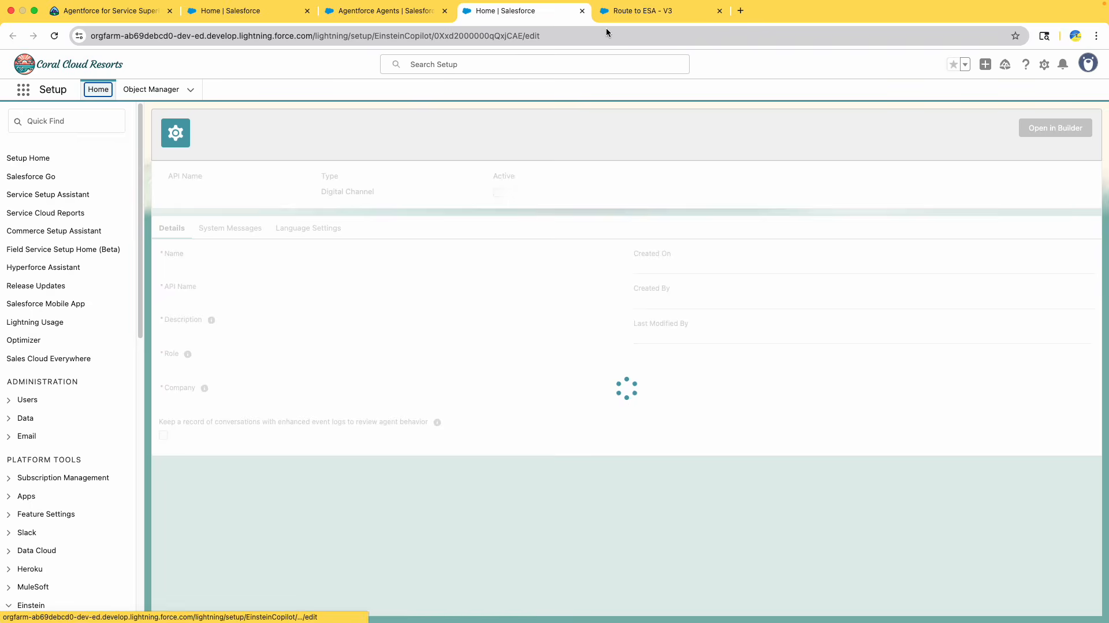
click(1056, 127)
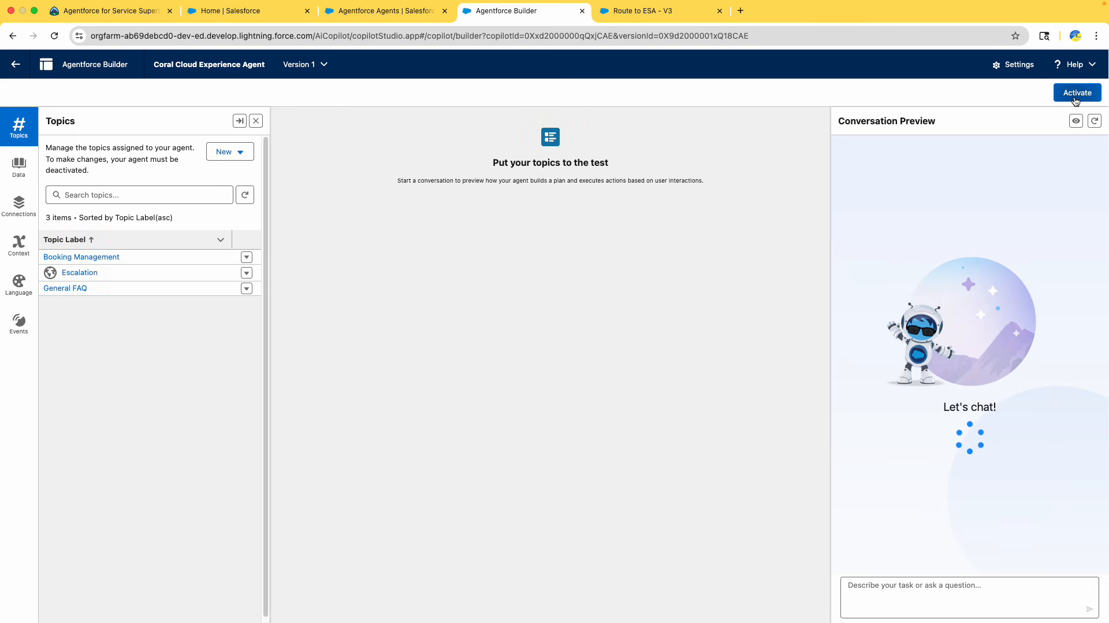
click(1073, 96)
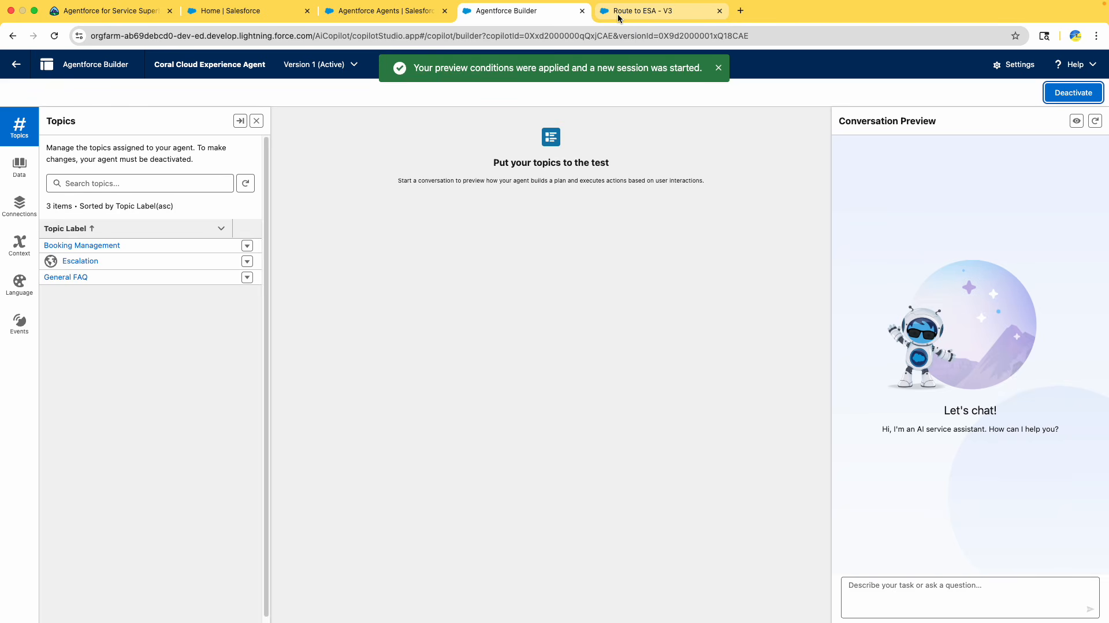
Set the Route To option to Agentforce Service Agent and select Coral Cloud Experience Agent in the Route to ESA element
click(618, 18)
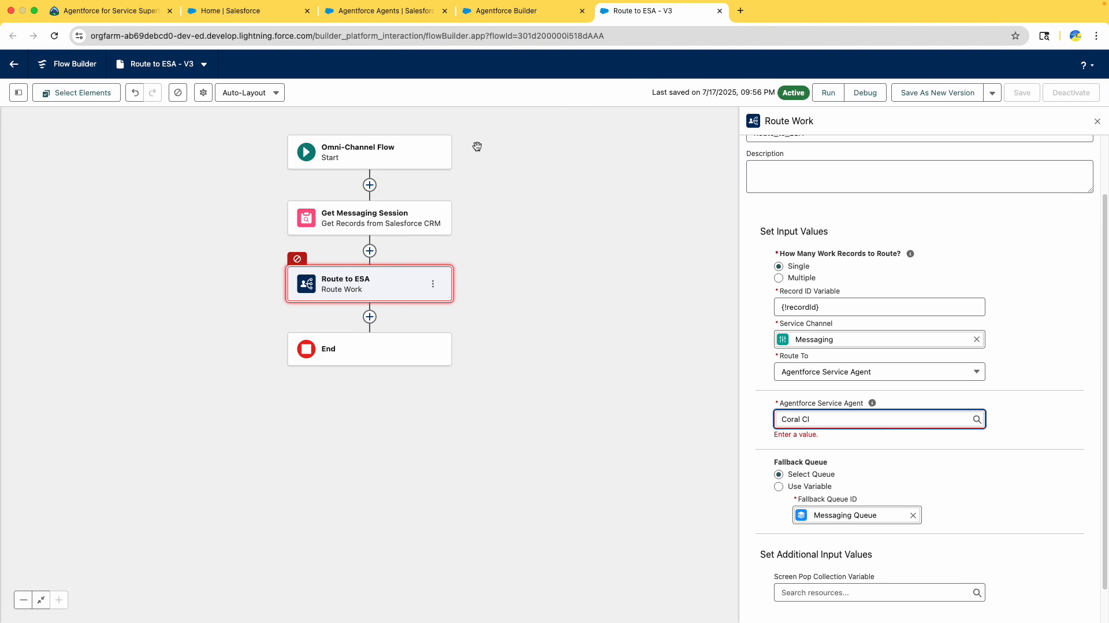
click(925, 419)
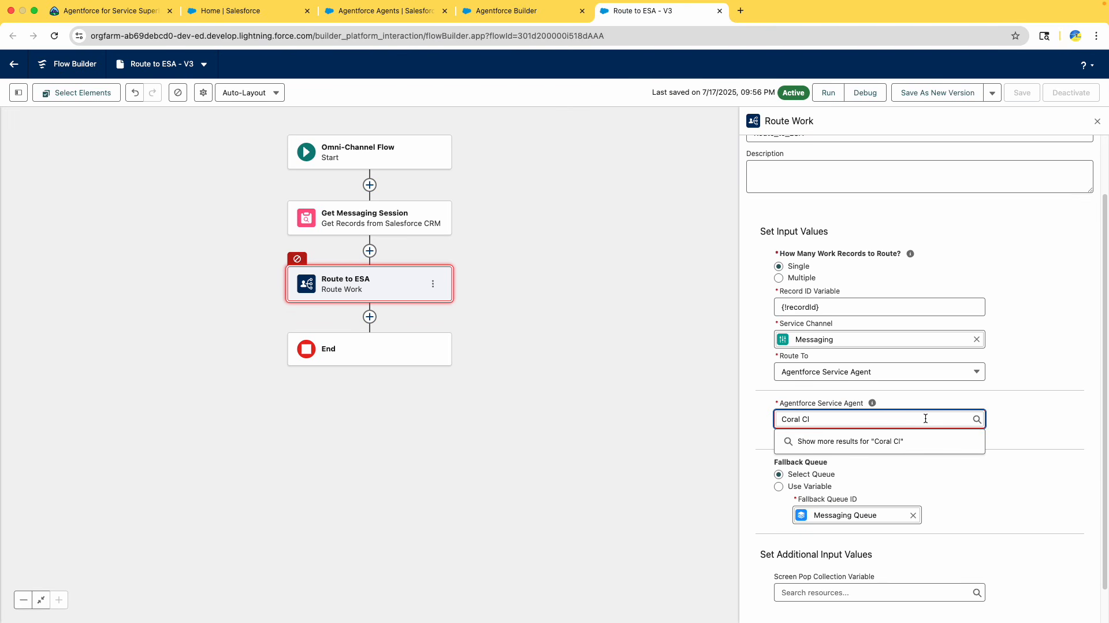
key(super+BackSpace)
click(867, 375)
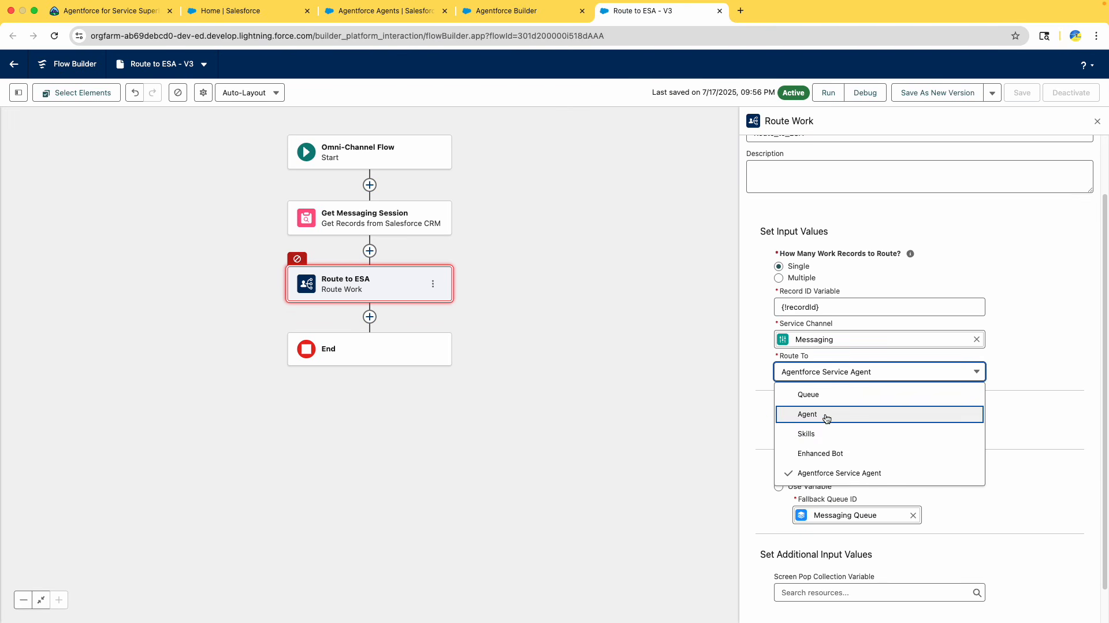
click(830, 414)
click(837, 372)
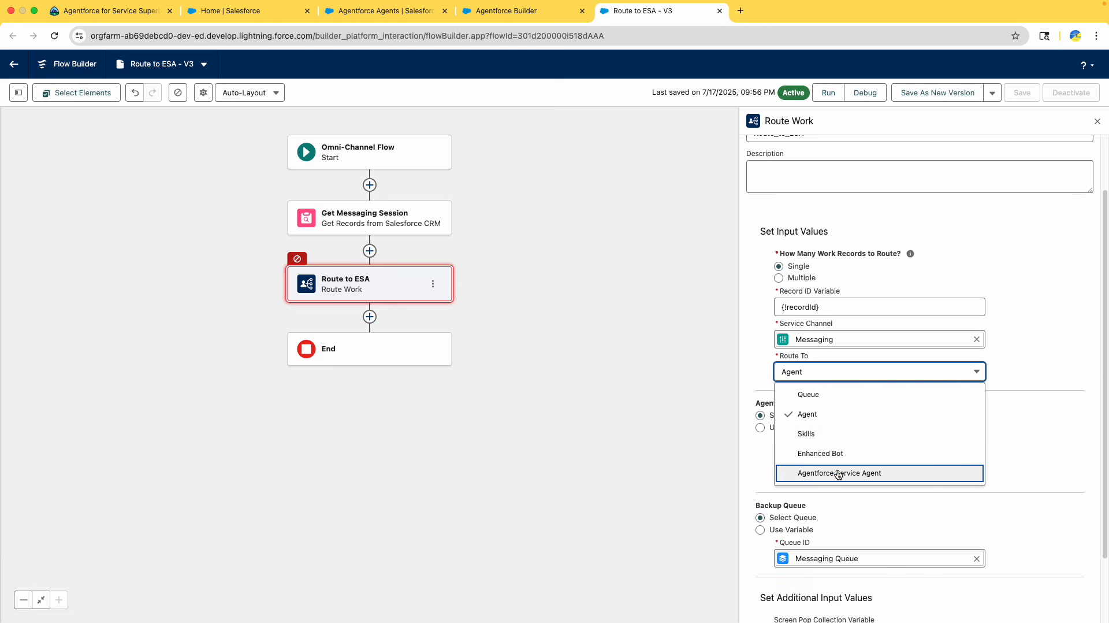
click(837, 473)
click(822, 419)
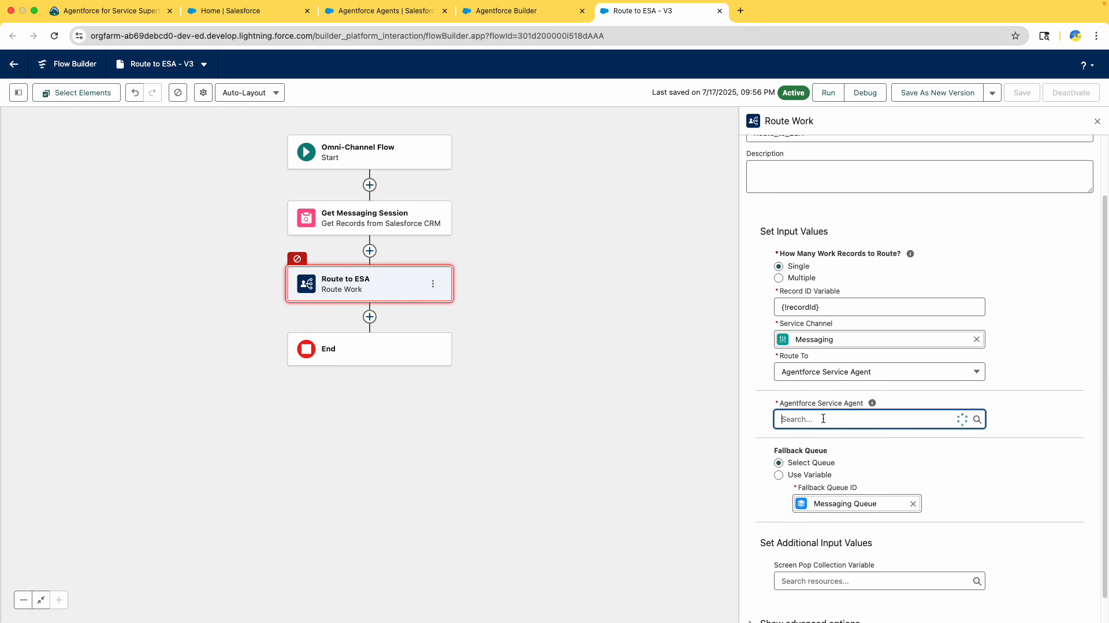
text(C)
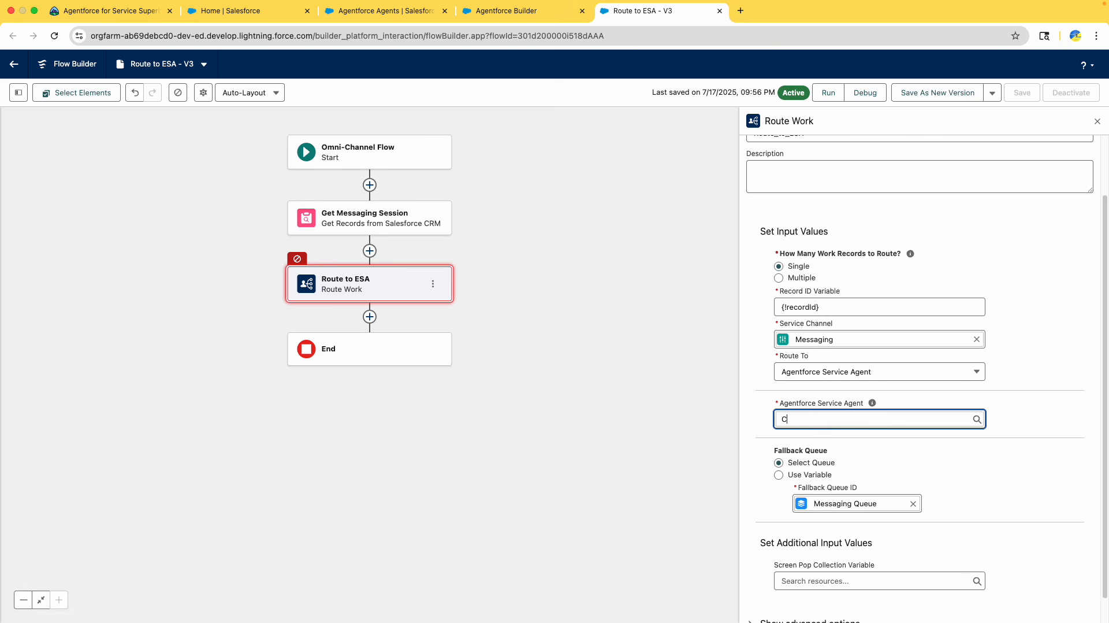
text(ora)
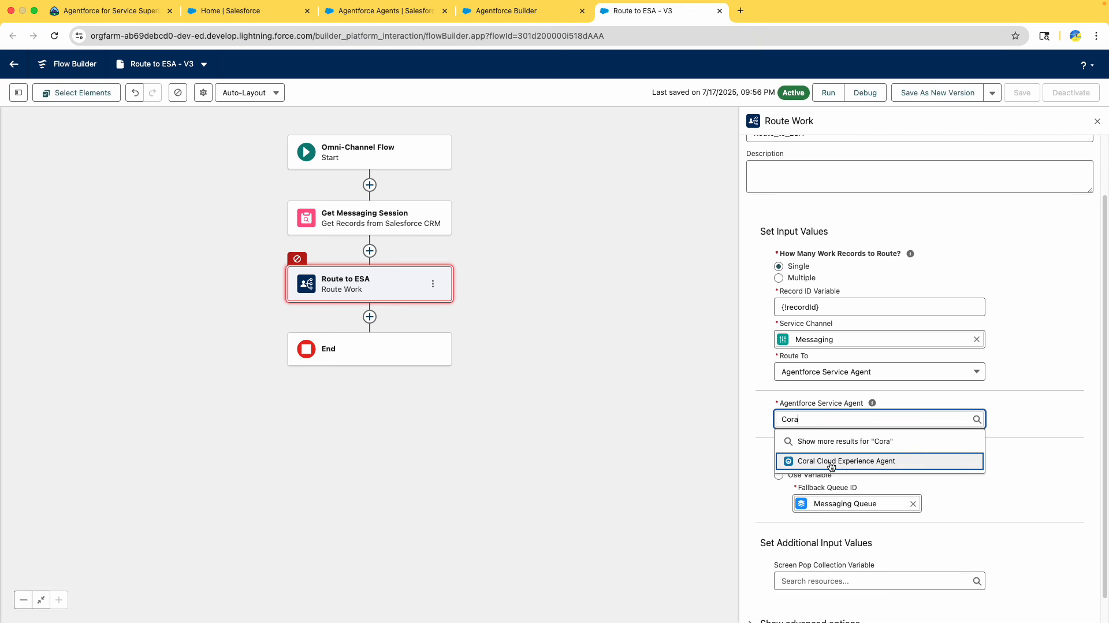
click(836, 466)
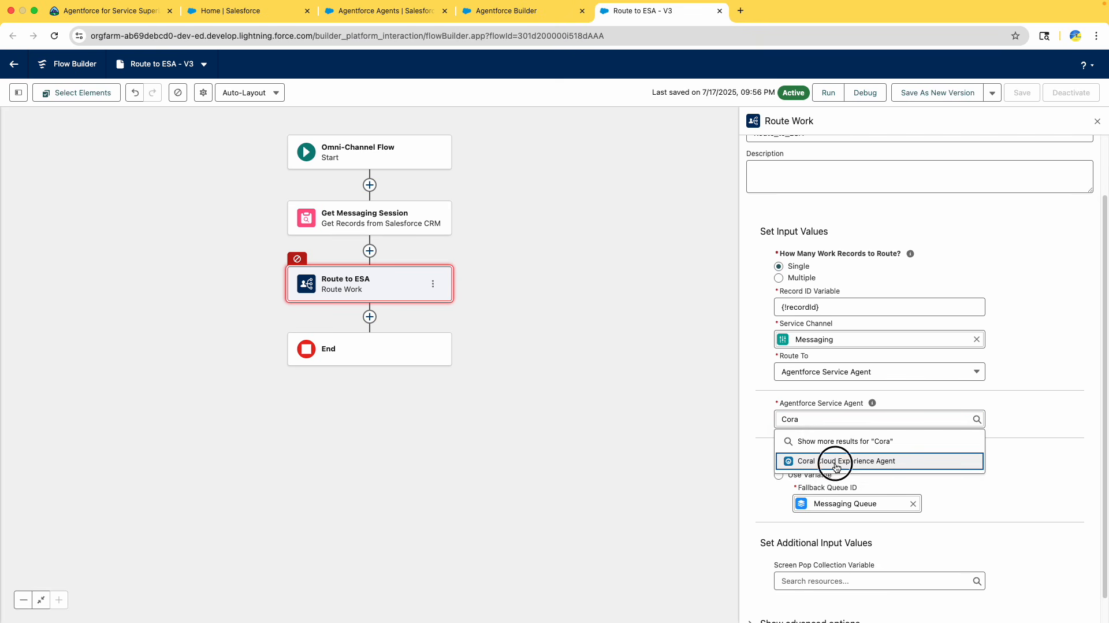
Close the extra Home, Agentforce Agents and Agentforce Builder browser tabs, leaving the builder page
click(483, 16)
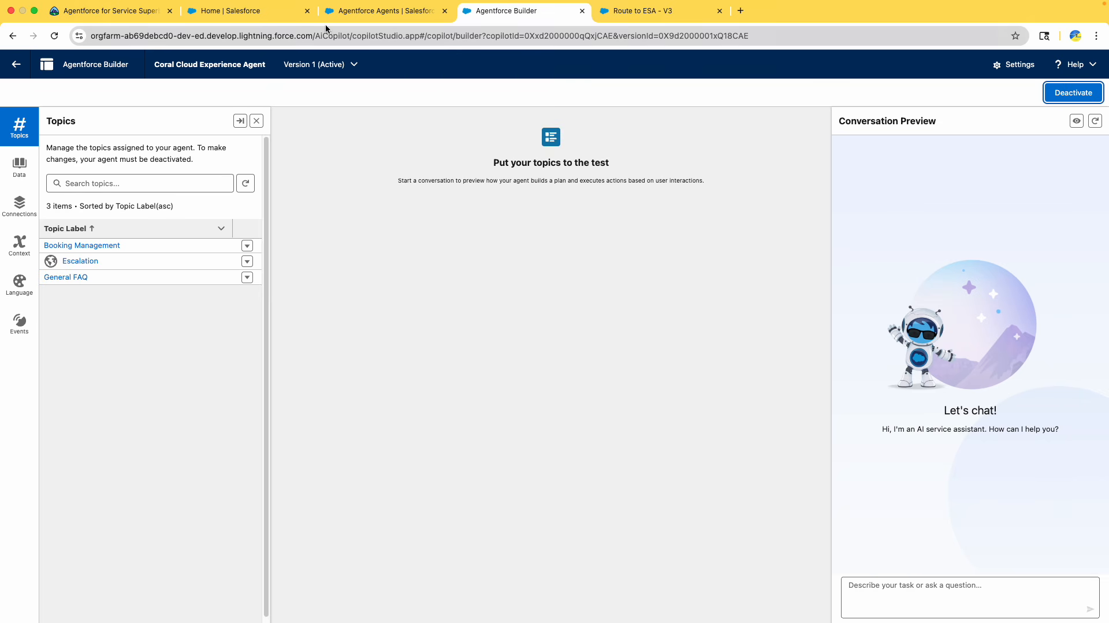
click(233, 15)
click(128, 16)
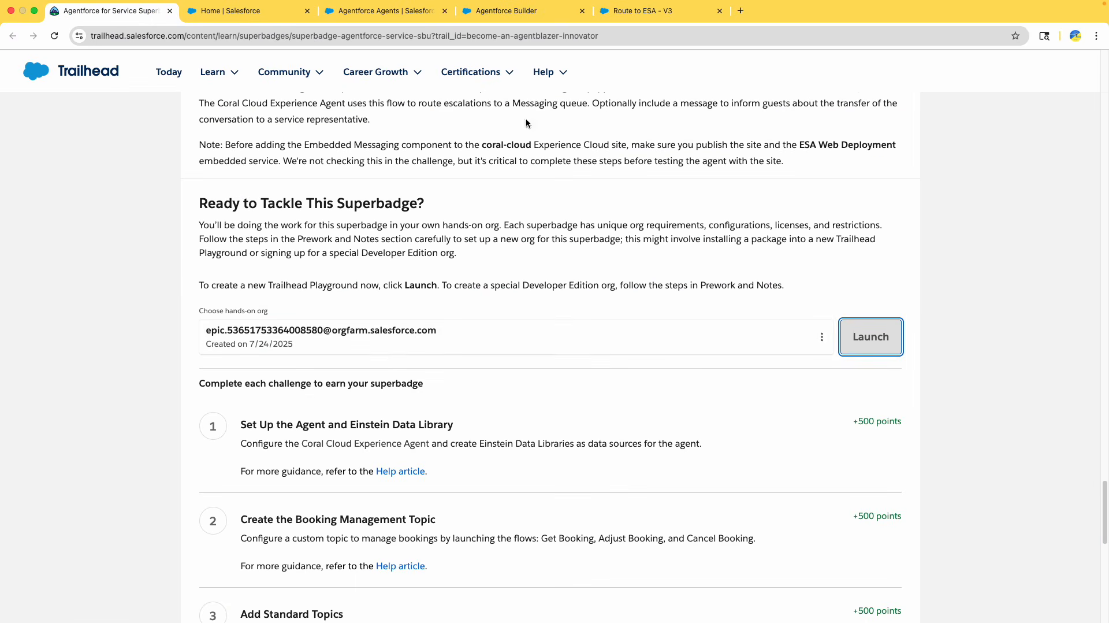
click(307, 12)
click(307, 12)
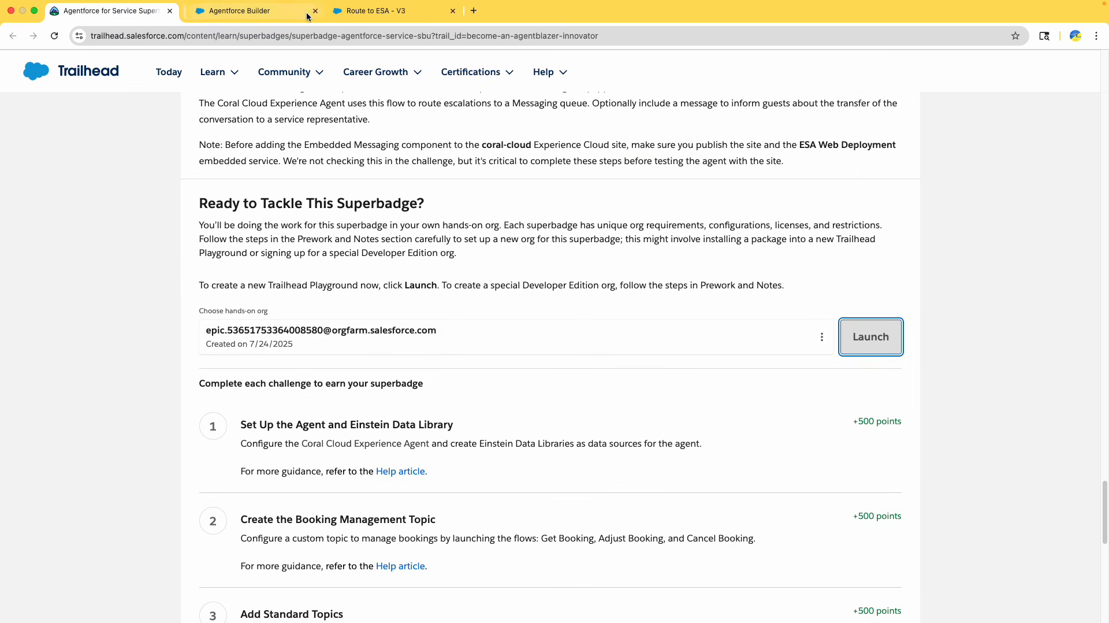
click(258, 11)
click(307, 12)
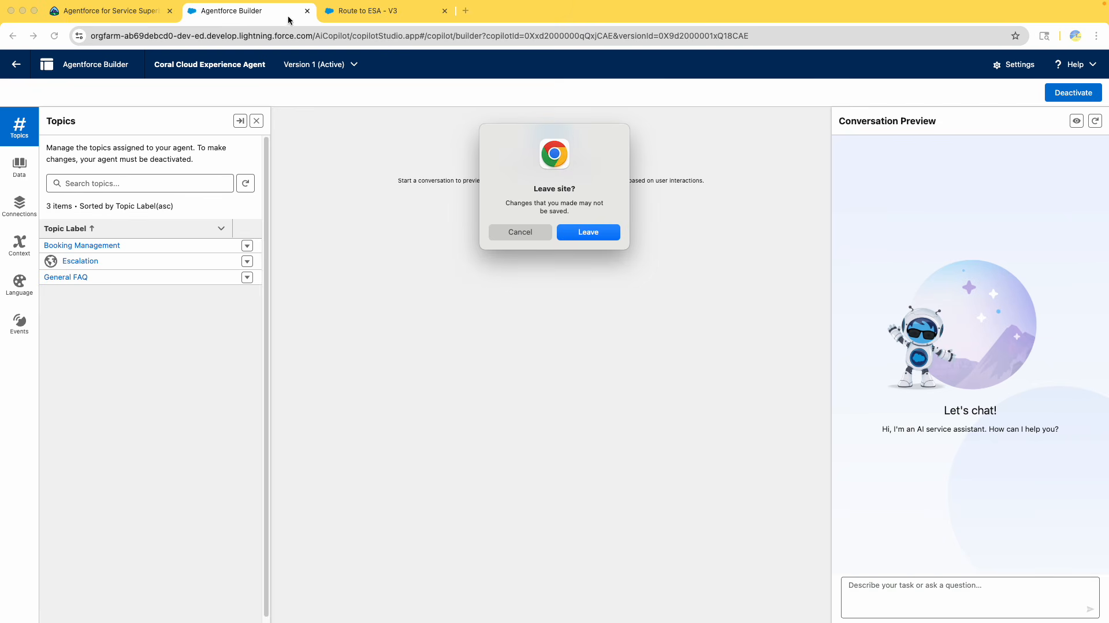
click(577, 233)
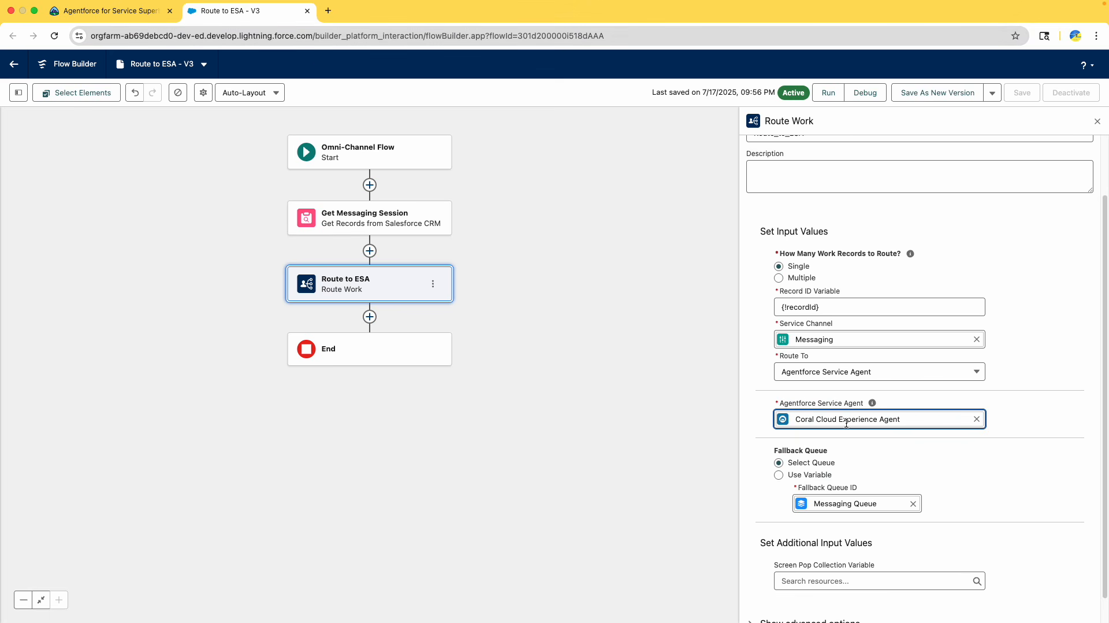
Save the Route to ESA flow as a new version and activate it
scroll(817, 419, down, 1)
scroll(838, 392, up, 4)
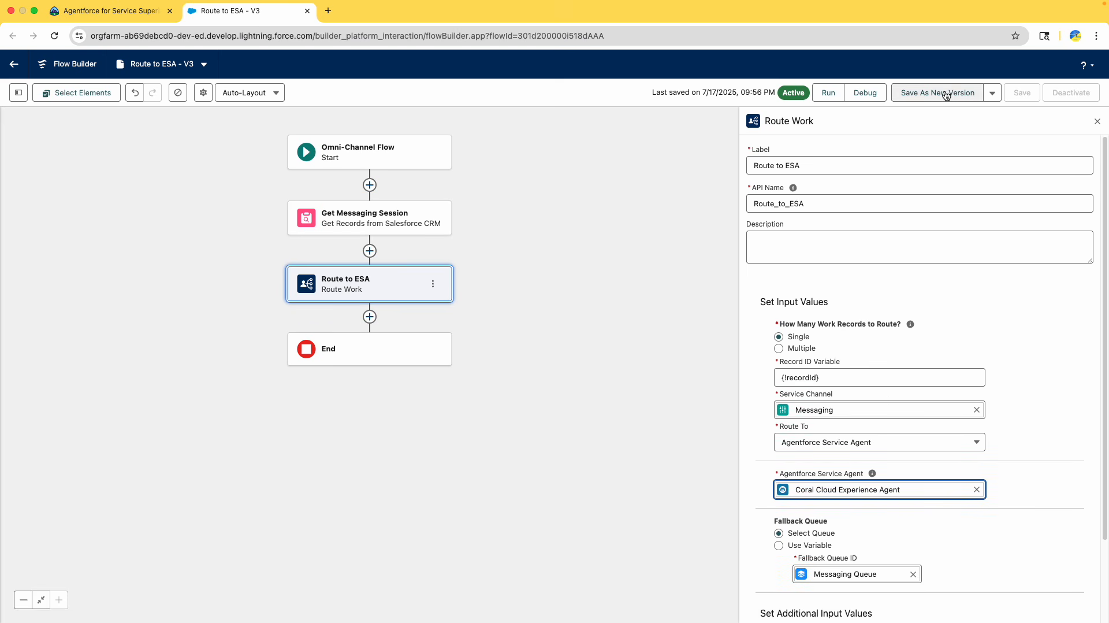
click(949, 94)
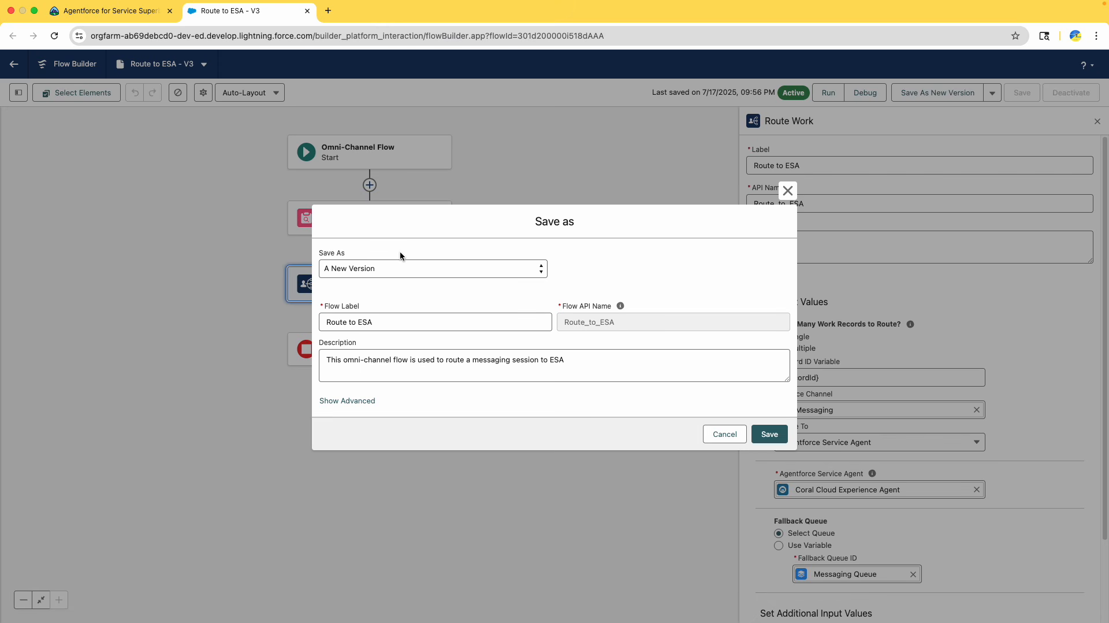
click(770, 434)
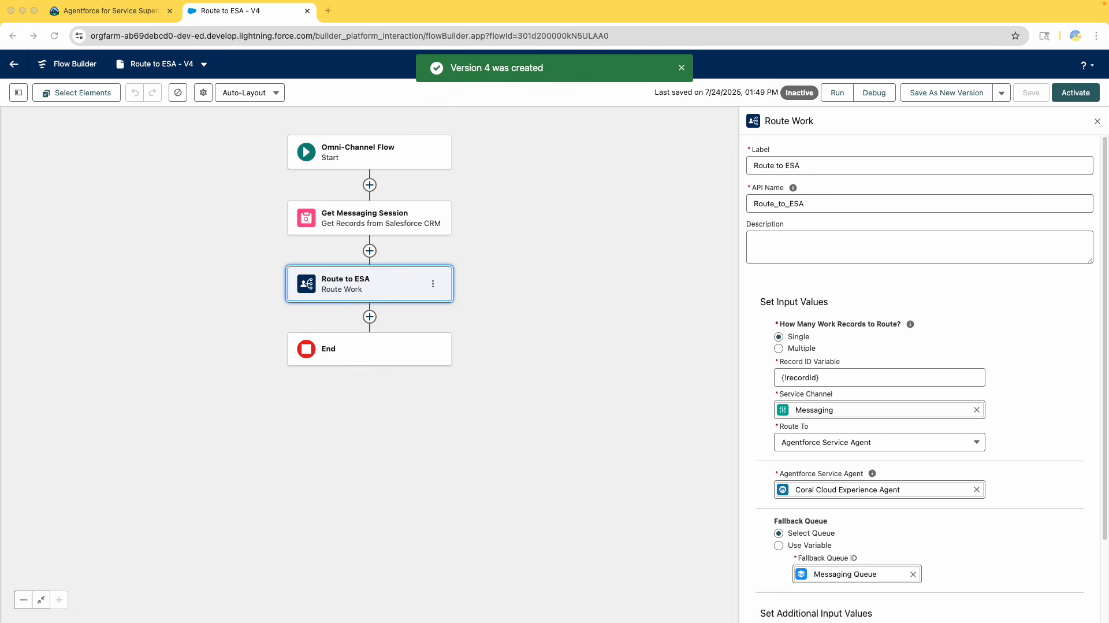
click(1080, 94)
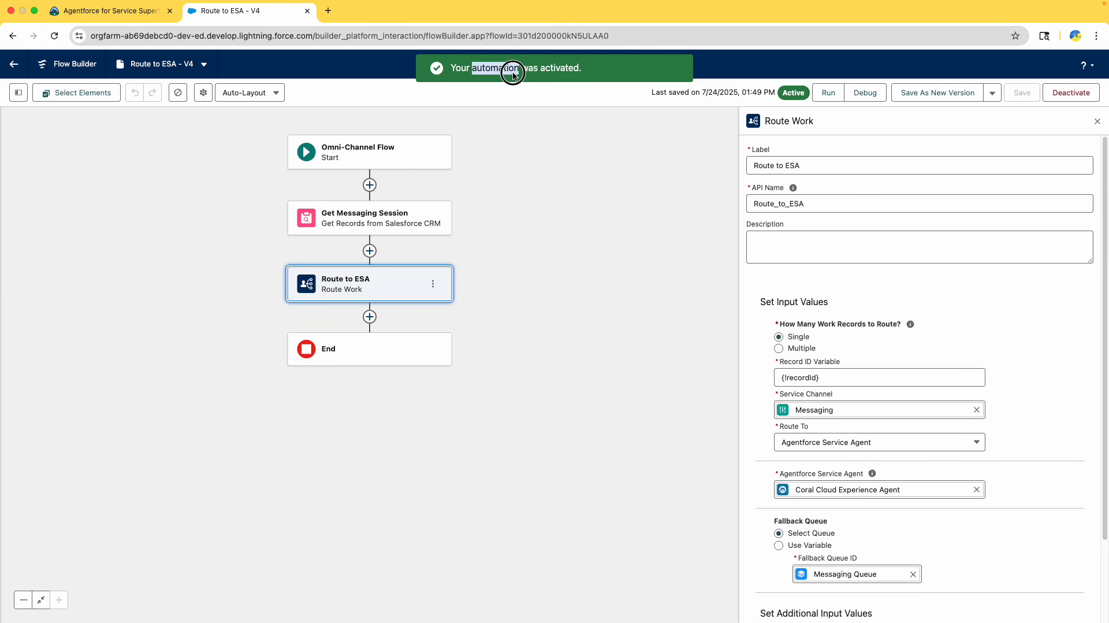
Review the challenge notes on the ESA - Route to Queue flow and the Embedded Messaging component for coral-cloud
click(107, 10)
scroll(483, 286, up, 5)
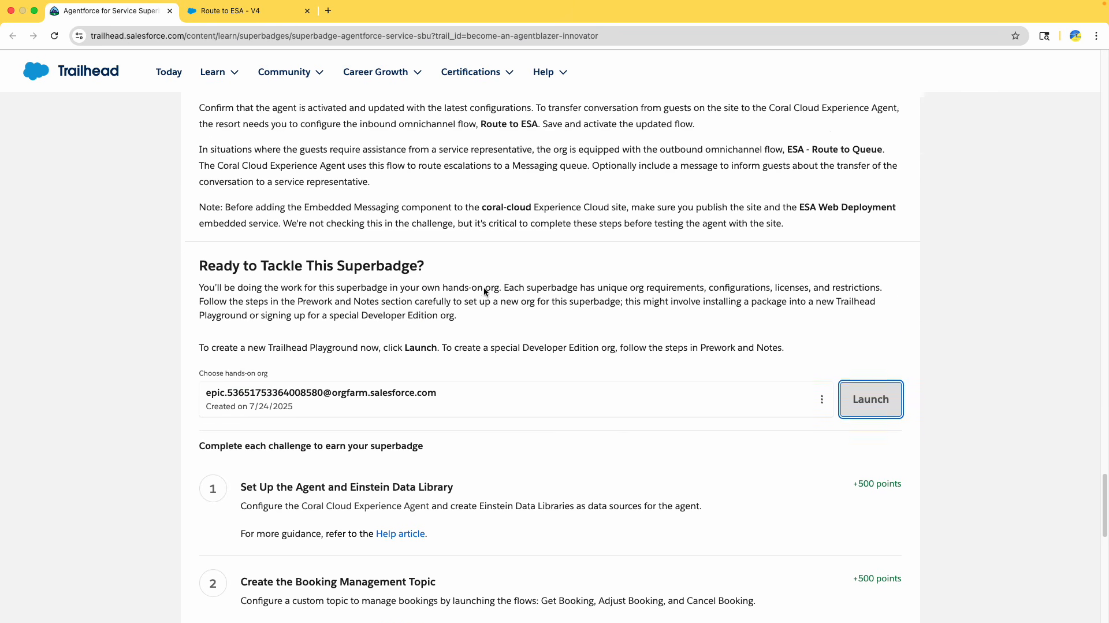
scroll(483, 287, down, 2)
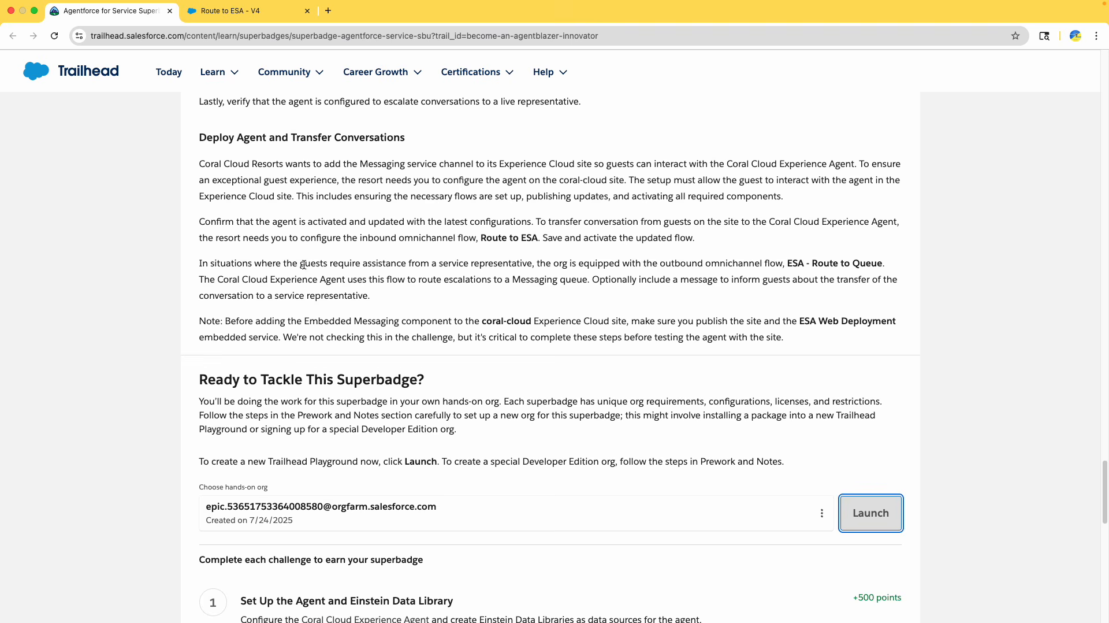
drag(386, 264, 625, 277)
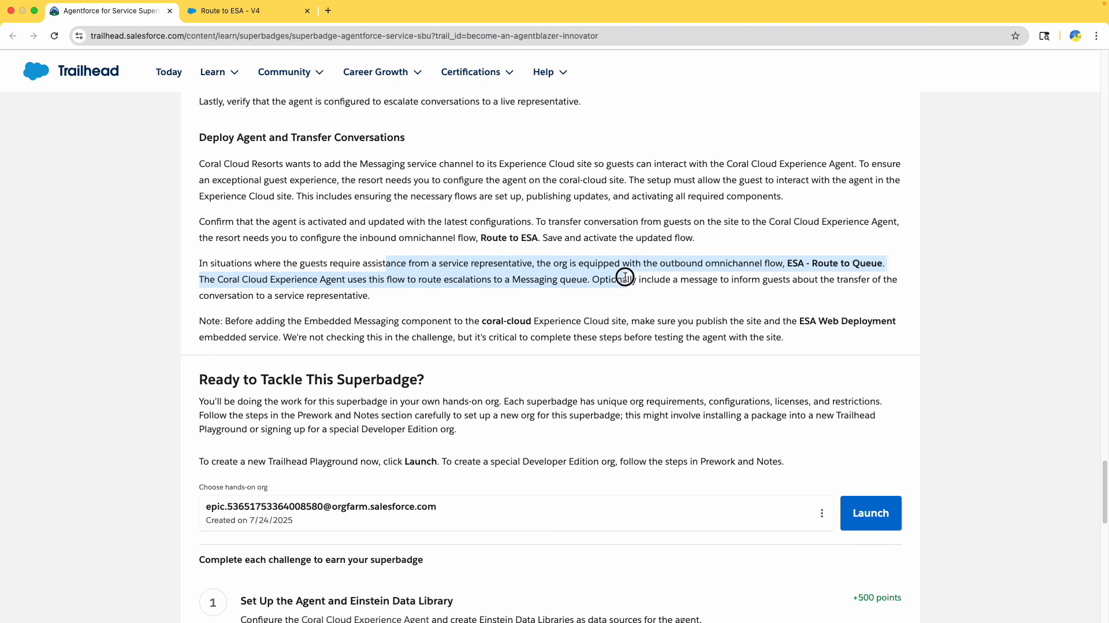
click(702, 267)
drag(794, 264, 883, 267)
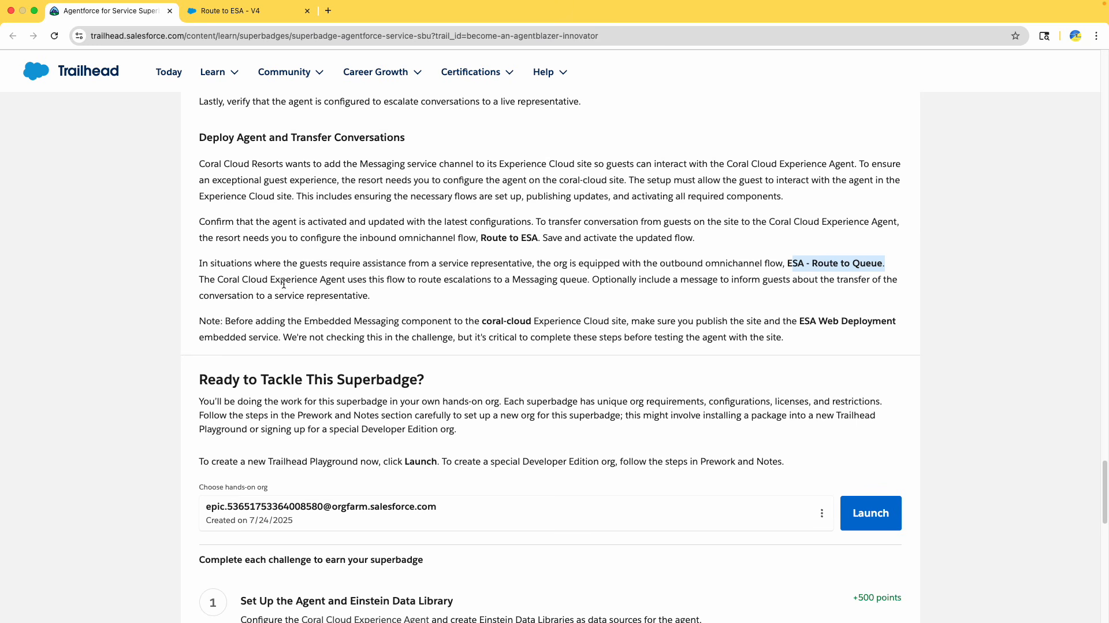
drag(285, 280, 446, 294)
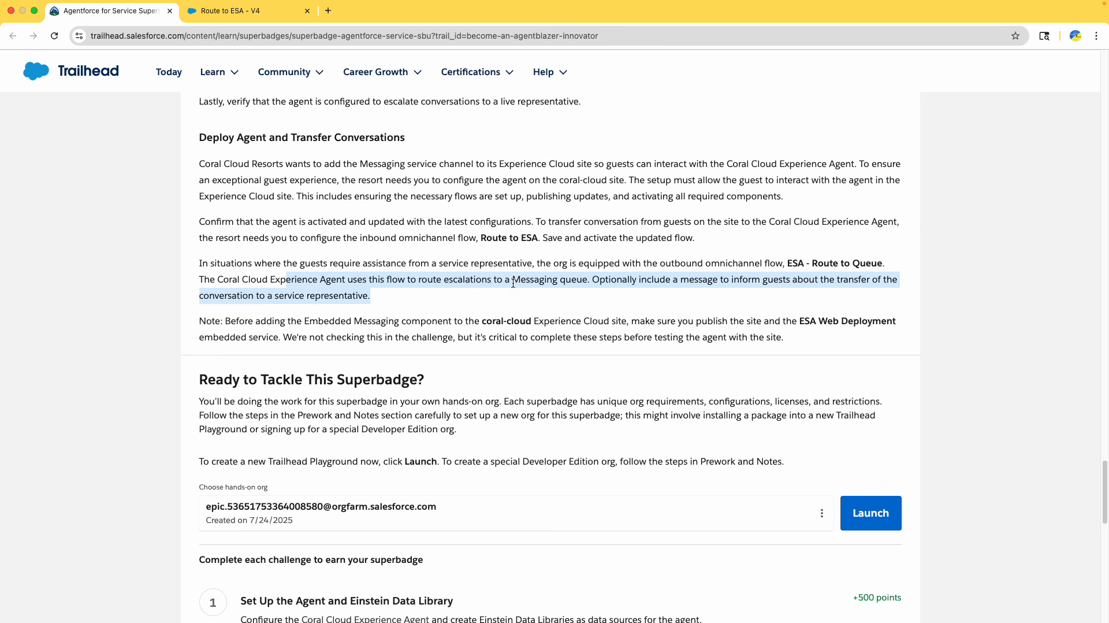
scroll(364, 315, down, 1)
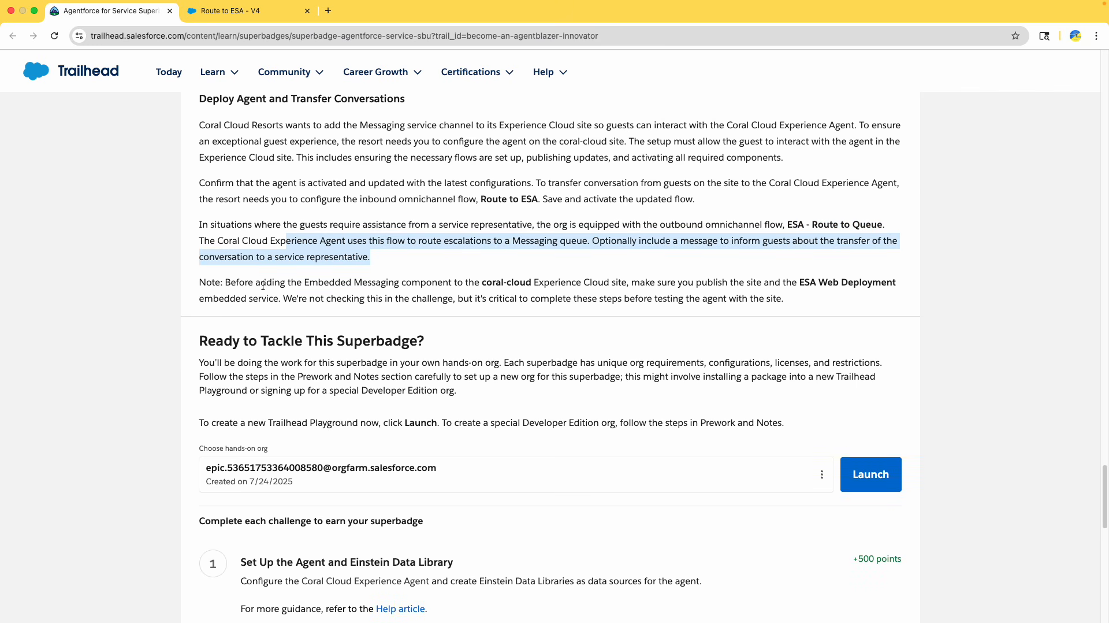
drag(253, 283, 362, 283)
double_click(346, 283)
click(435, 283)
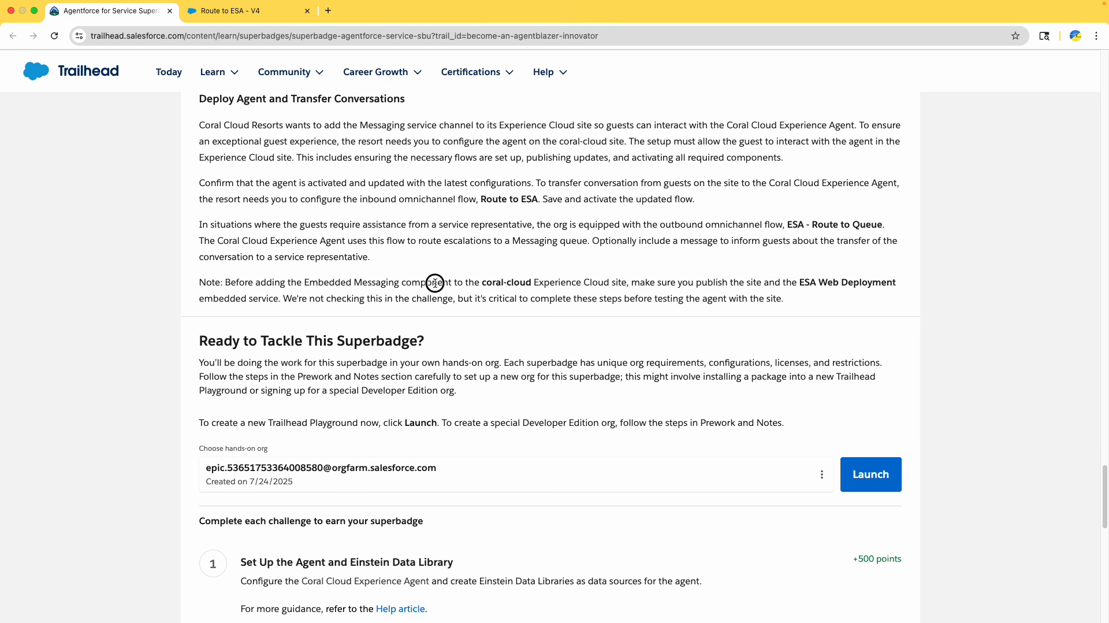
drag(468, 283, 589, 285)
drag(673, 283, 893, 283)
click(839, 284)
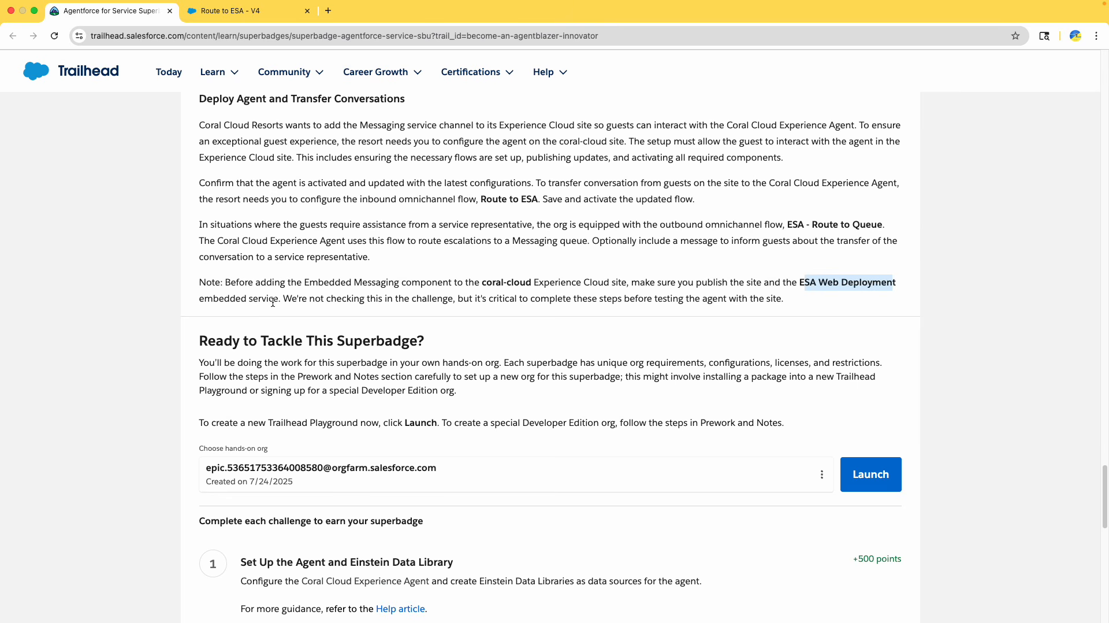
drag(272, 301, 178, 297)
drag(314, 302, 749, 320)
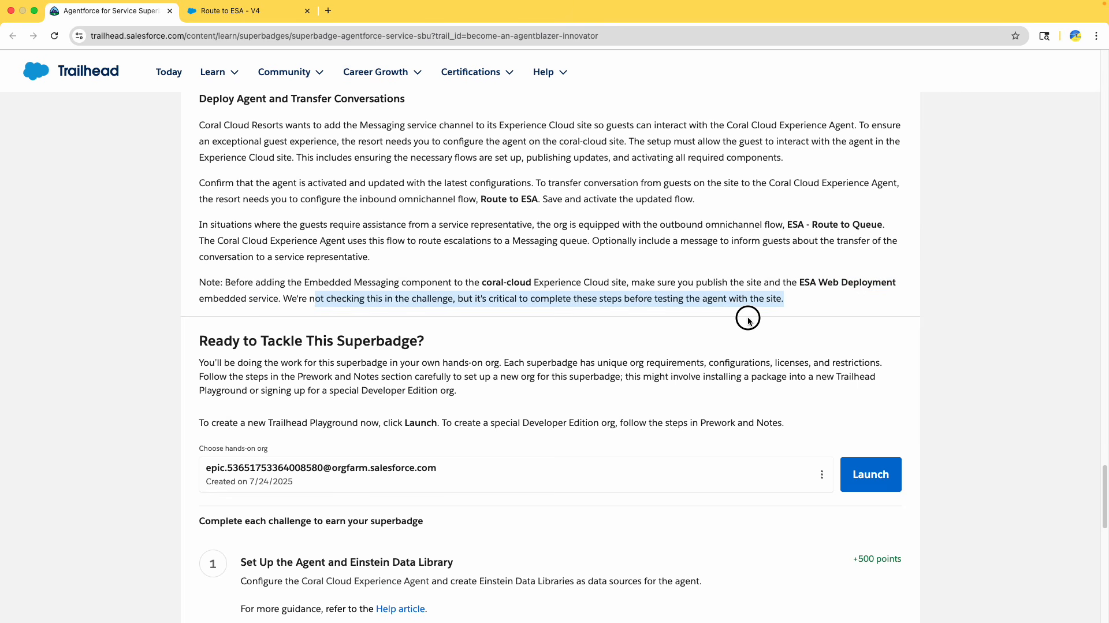
click(381, 293)
double_click(268, 283)
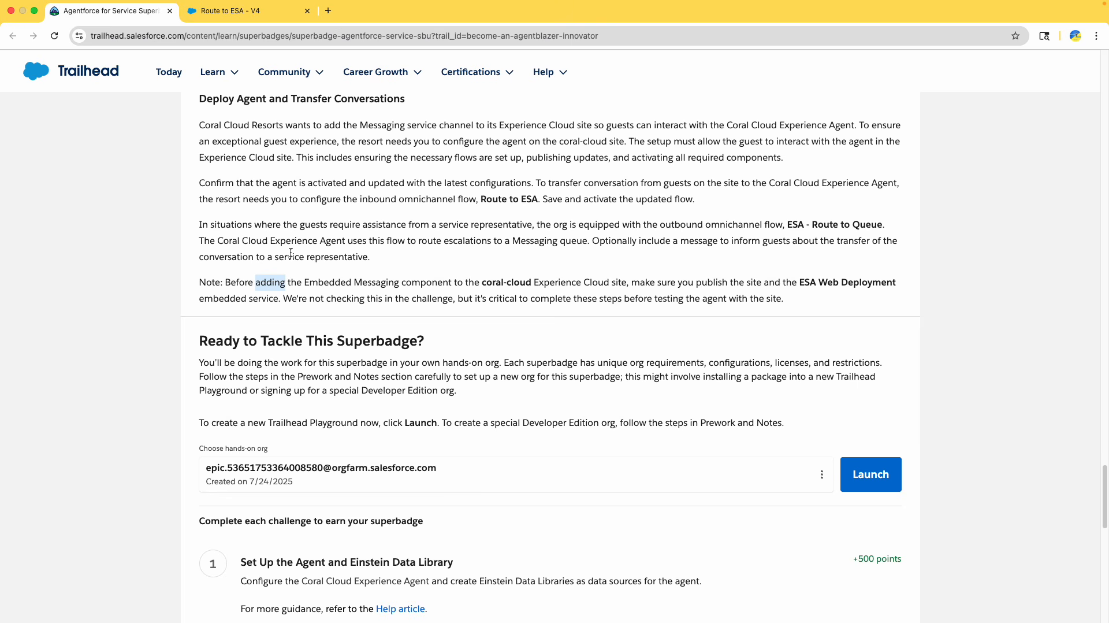
double_click(426, 282)
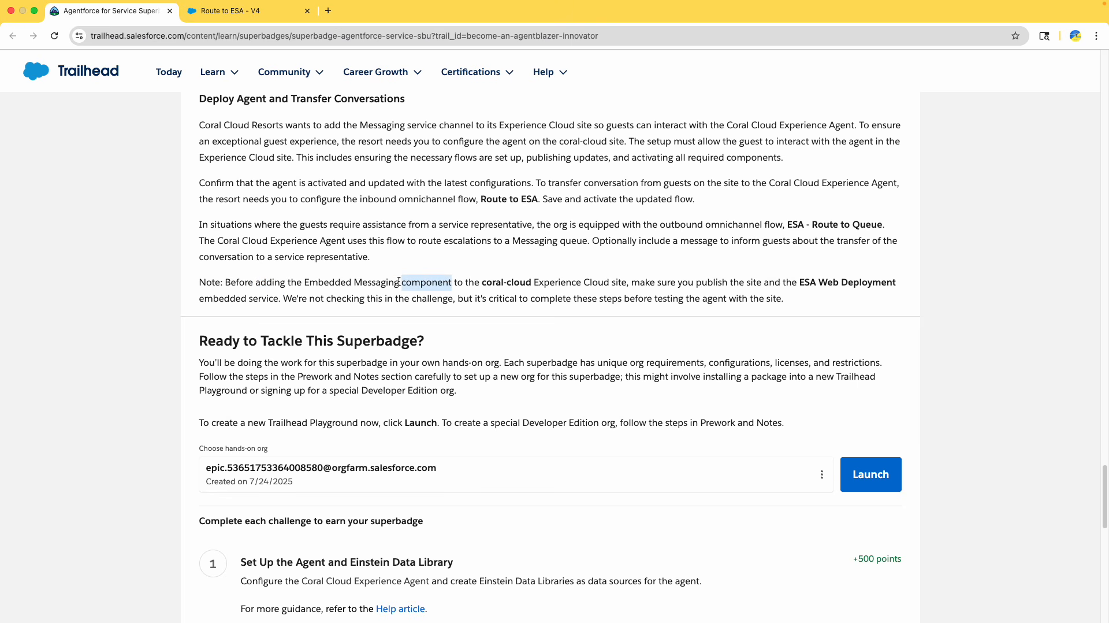
Leave Flow Builder and search the App Launcher for website
click(243, 11)
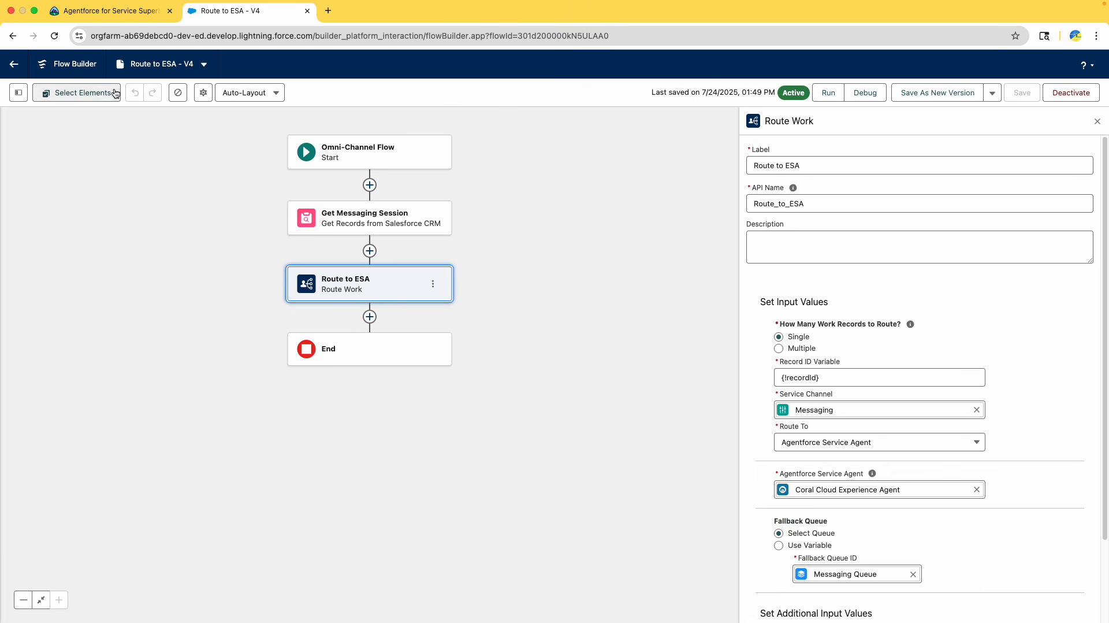
click(14, 63)
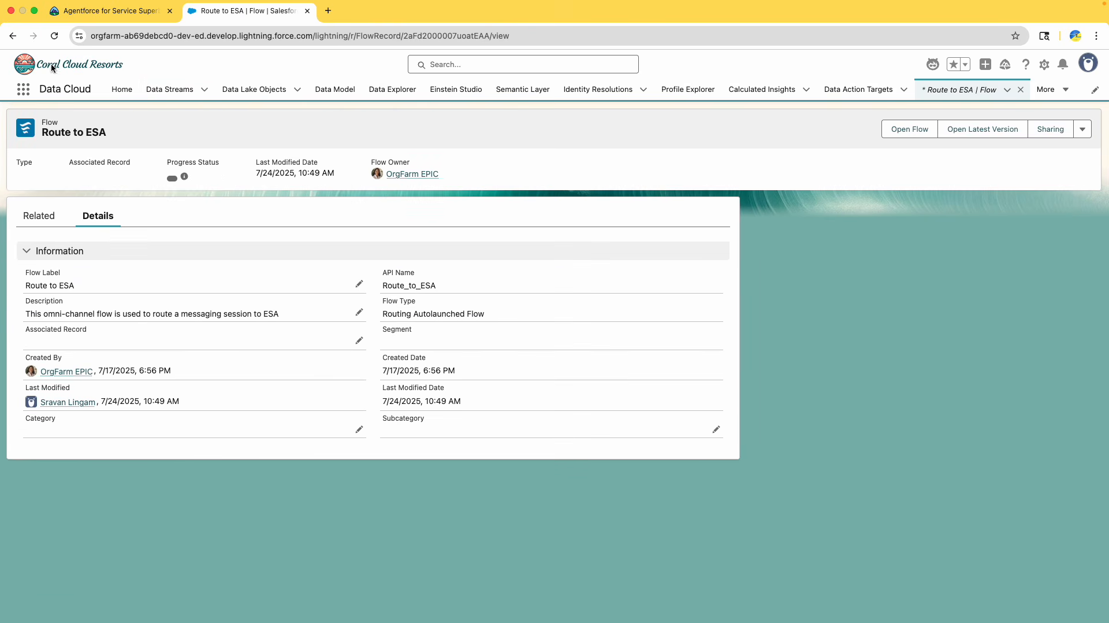
click(23, 90)
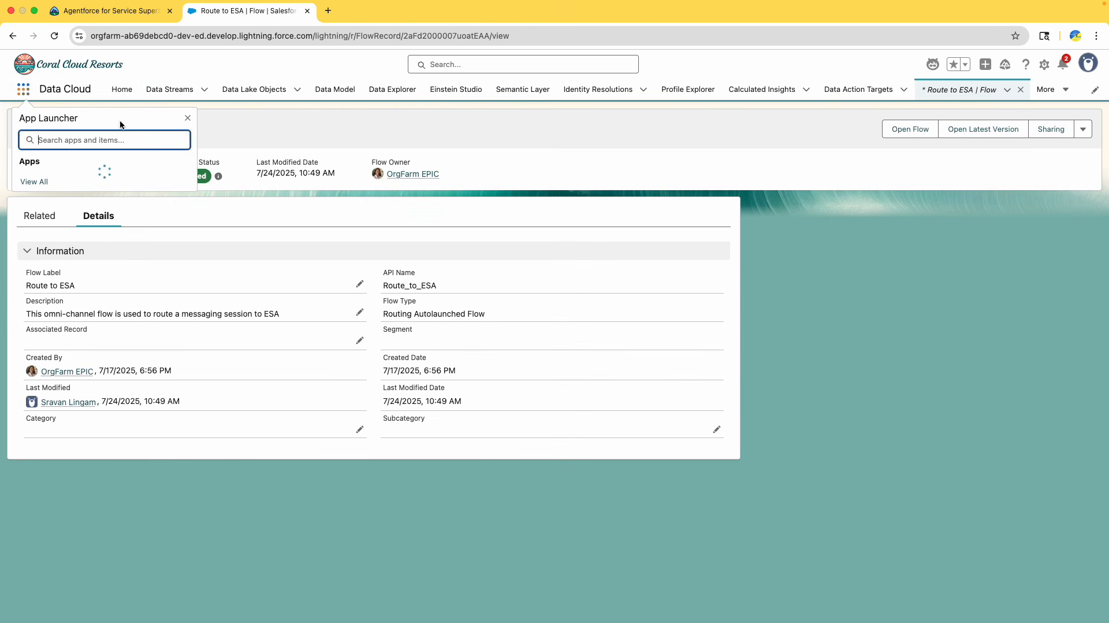
text(website)
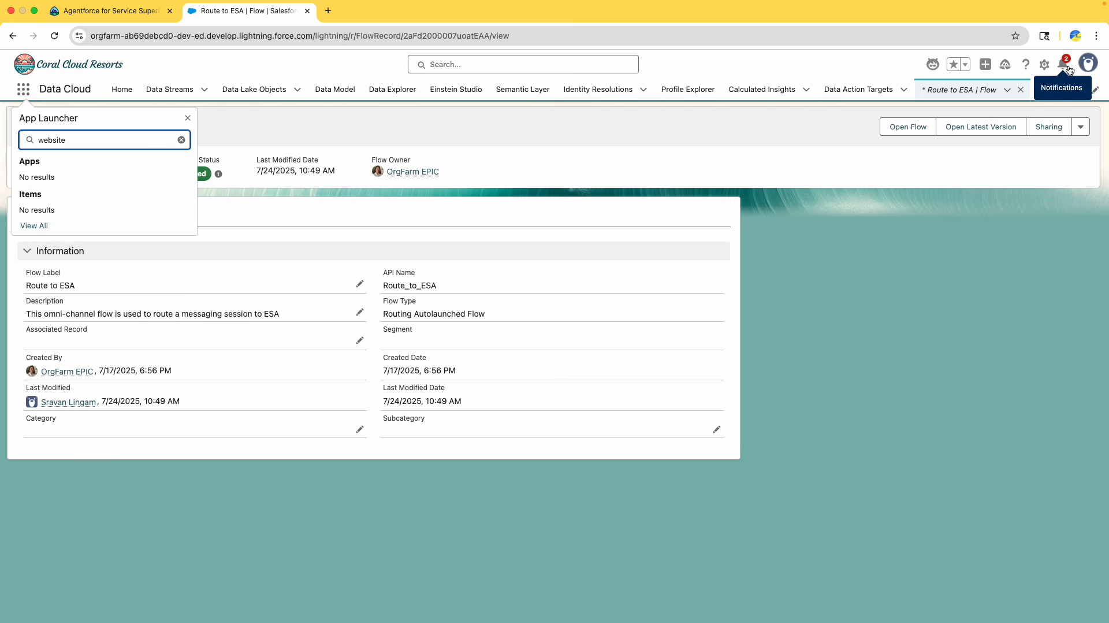
Open Setup and go to All Sites through a Quick Find search for sites
click(1044, 64)
click(982, 119)
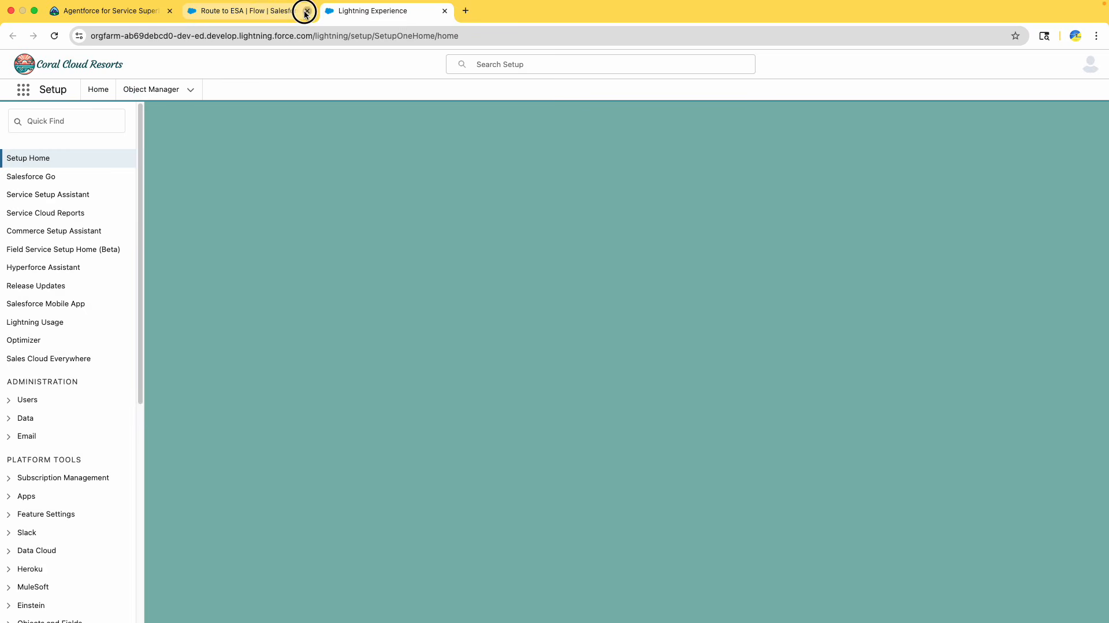
click(307, 10)
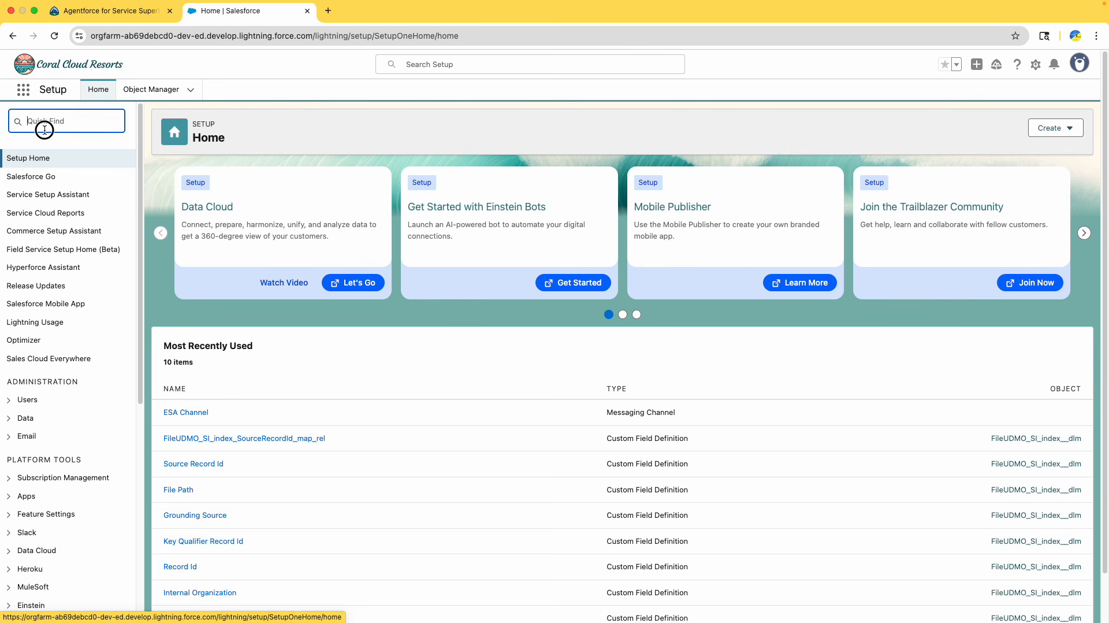
text(sites)
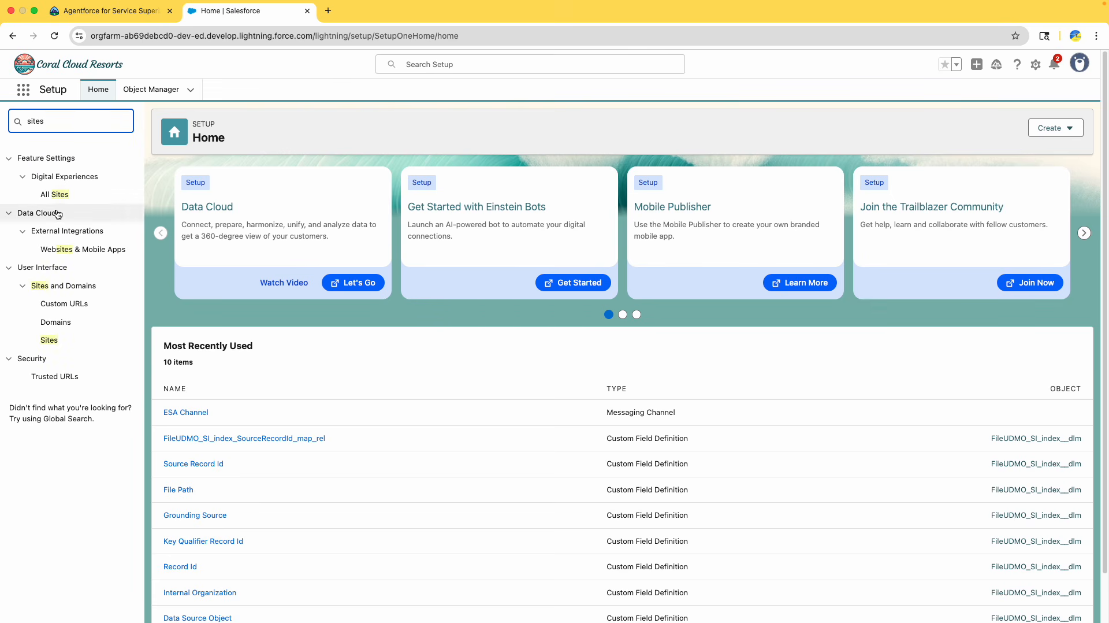
click(55, 194)
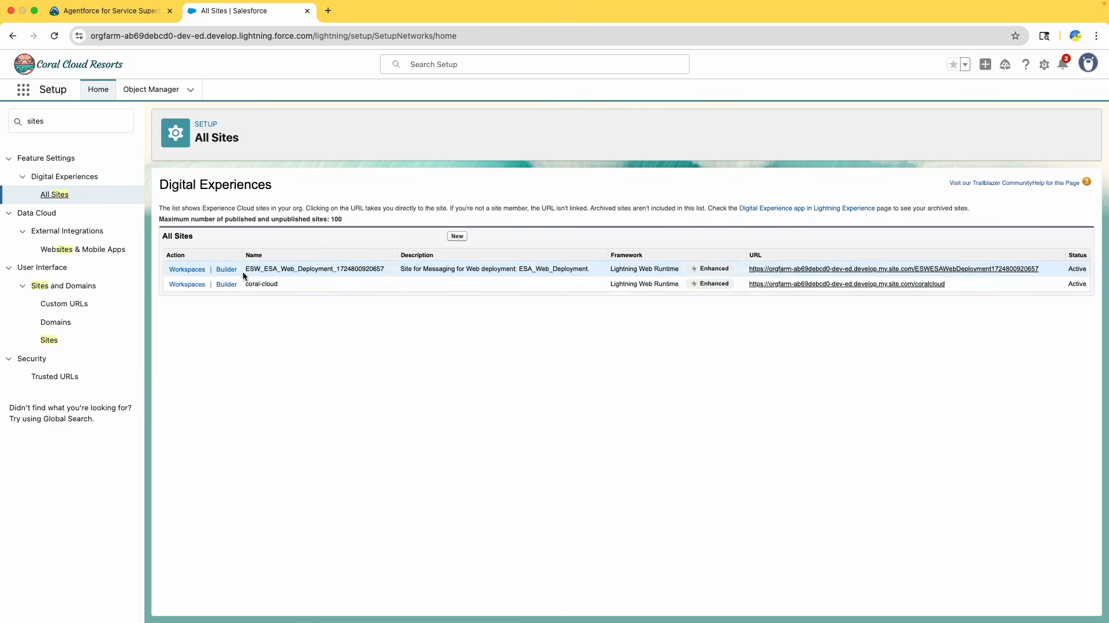
Open the coral-cloud site in Experience Builder and dismiss the What's New dialog
click(293, 273)
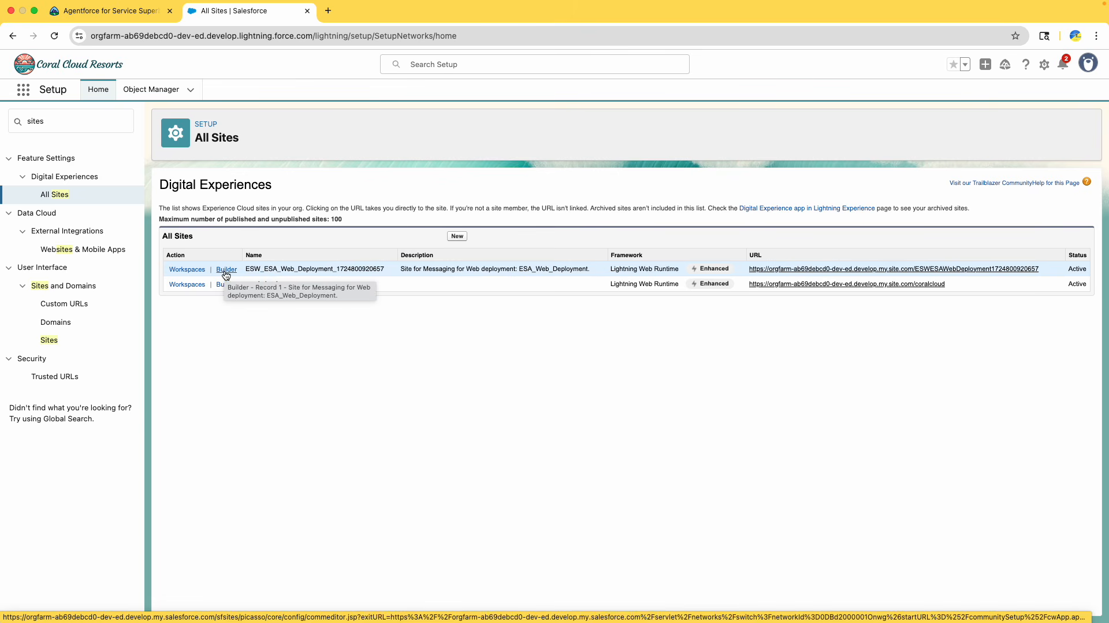
click(104, 19)
click(202, 16)
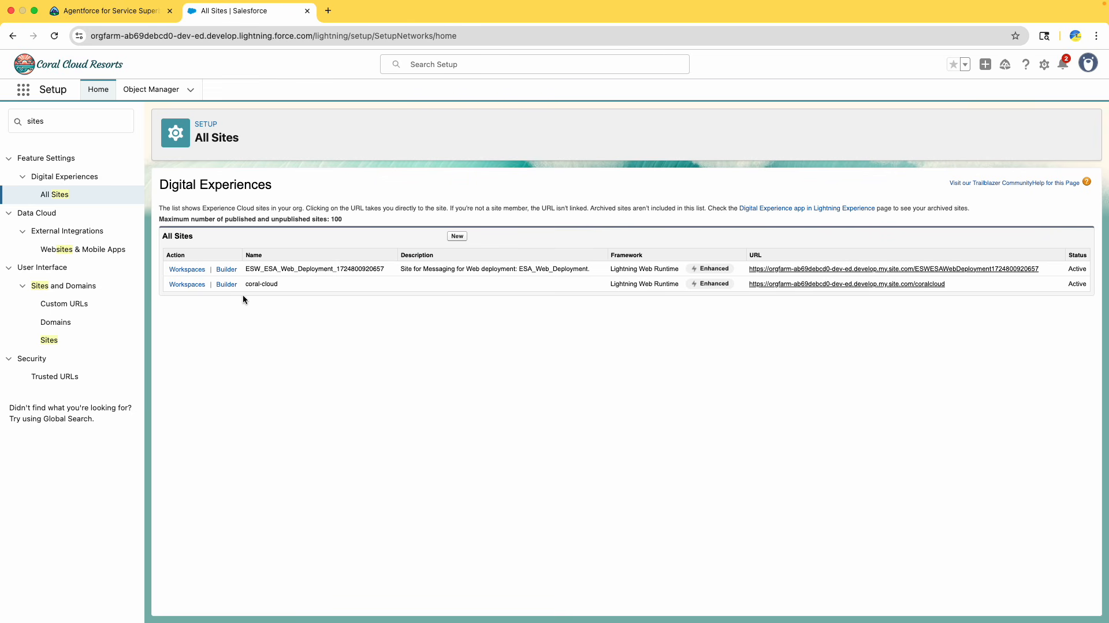
click(260, 283)
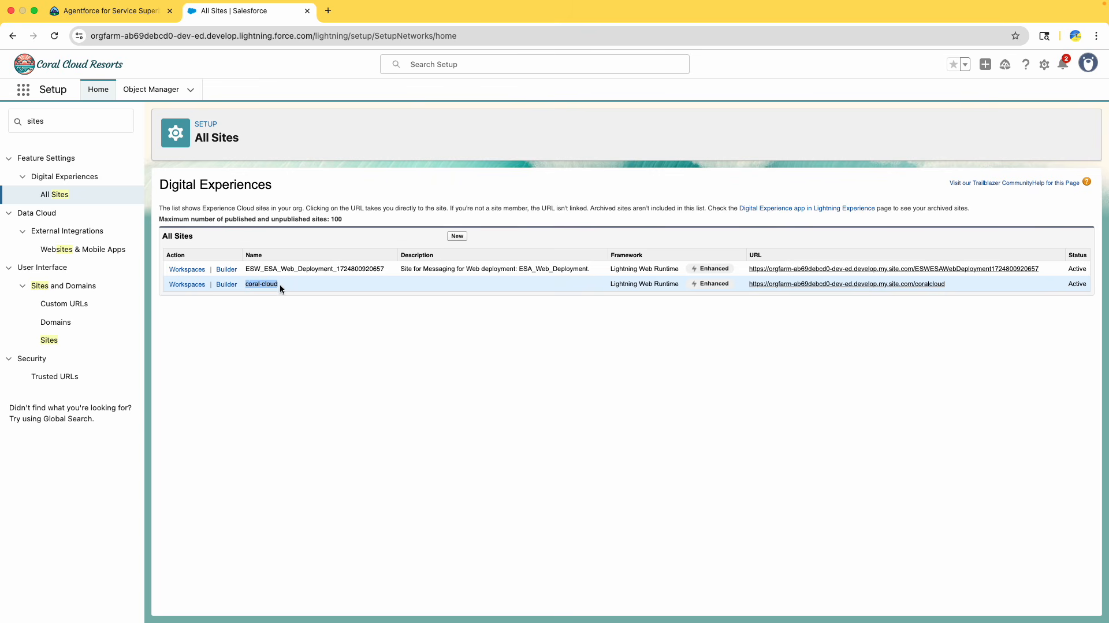
click(225, 285)
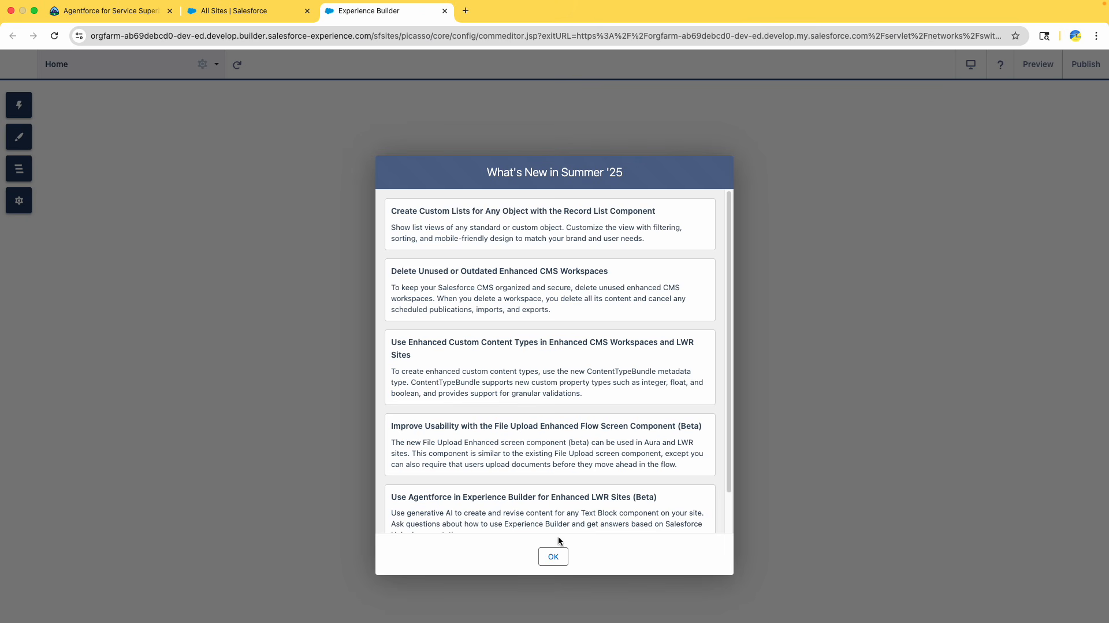
scroll(532, 373, down, 2)
click(553, 558)
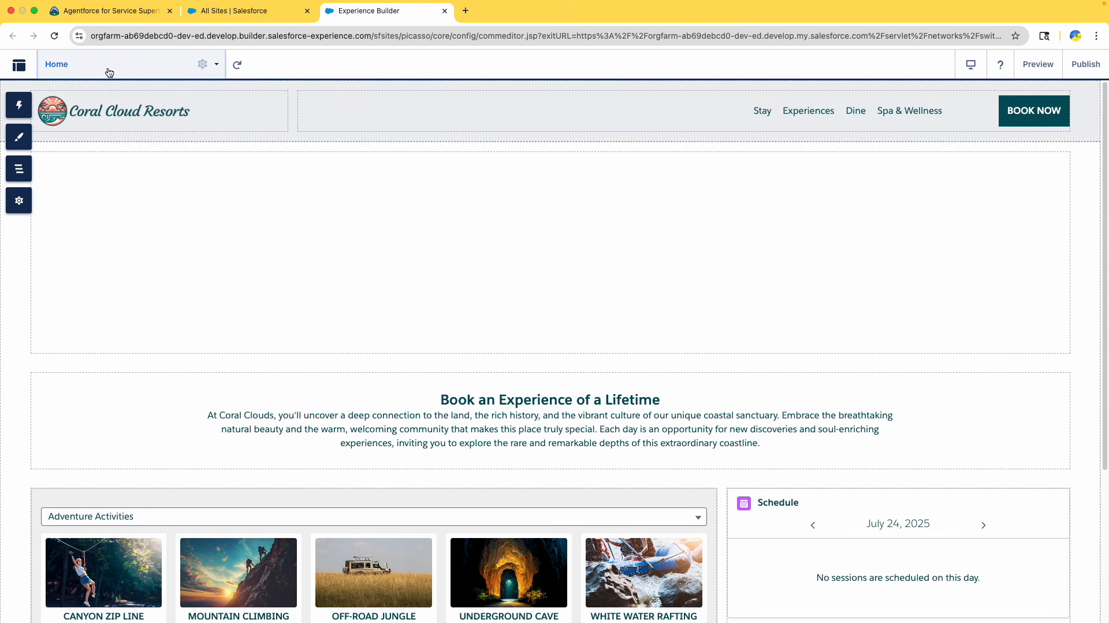
click(106, 66)
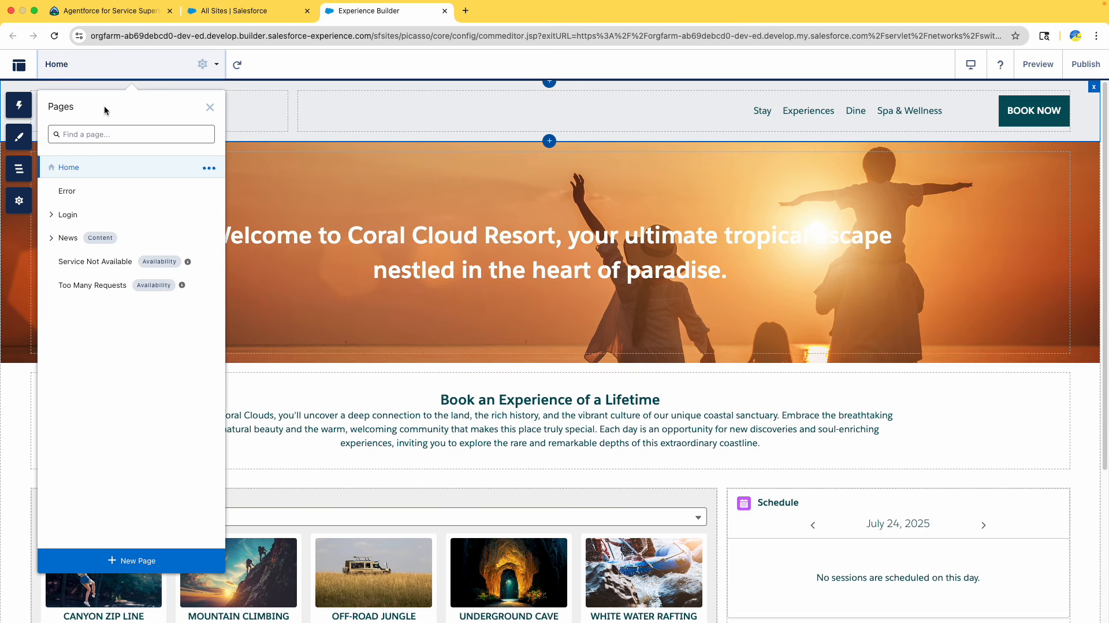
click(107, 63)
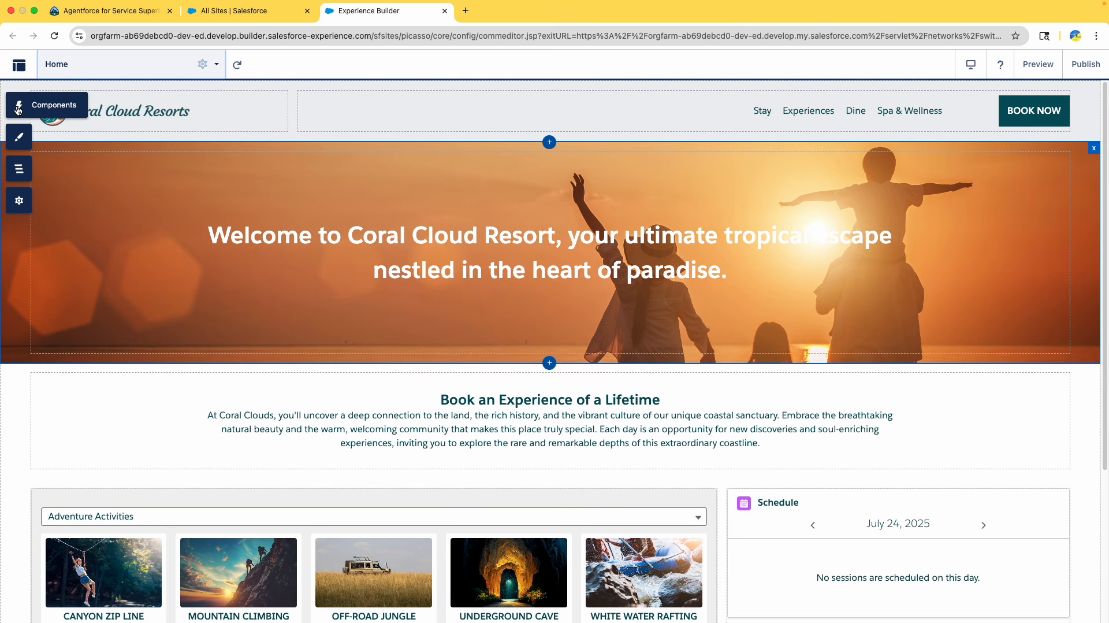
Search the components for Embedded Messaging and place it between the hero banner and the Book an Experience section
click(18, 108)
scroll(122, 311, down, 3)
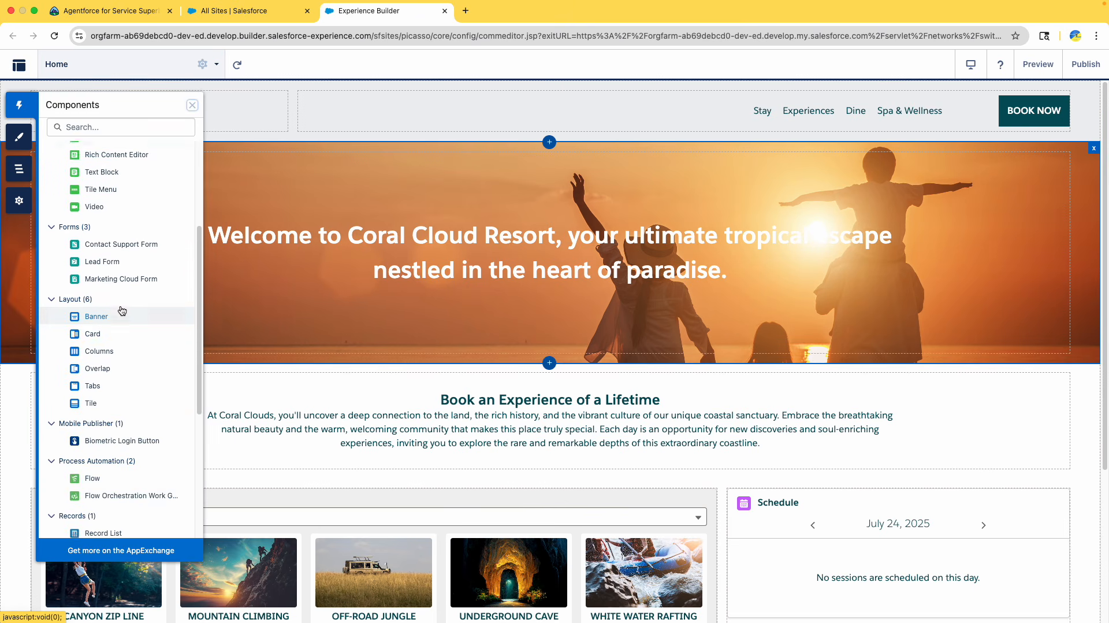
scroll(122, 311, down, 4)
click(93, 121)
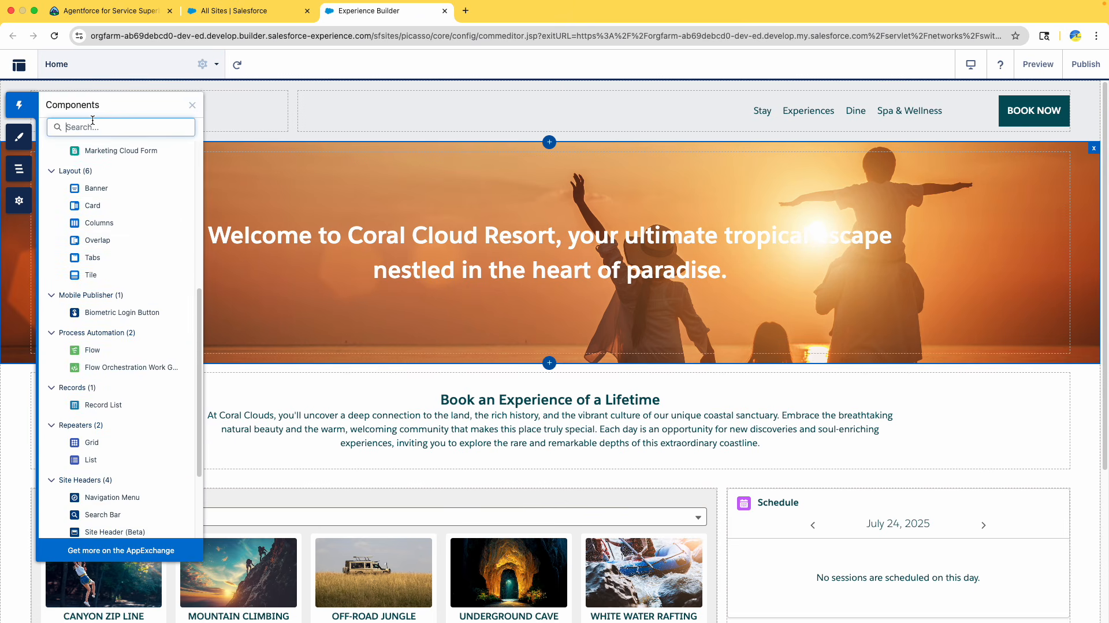
text(embe)
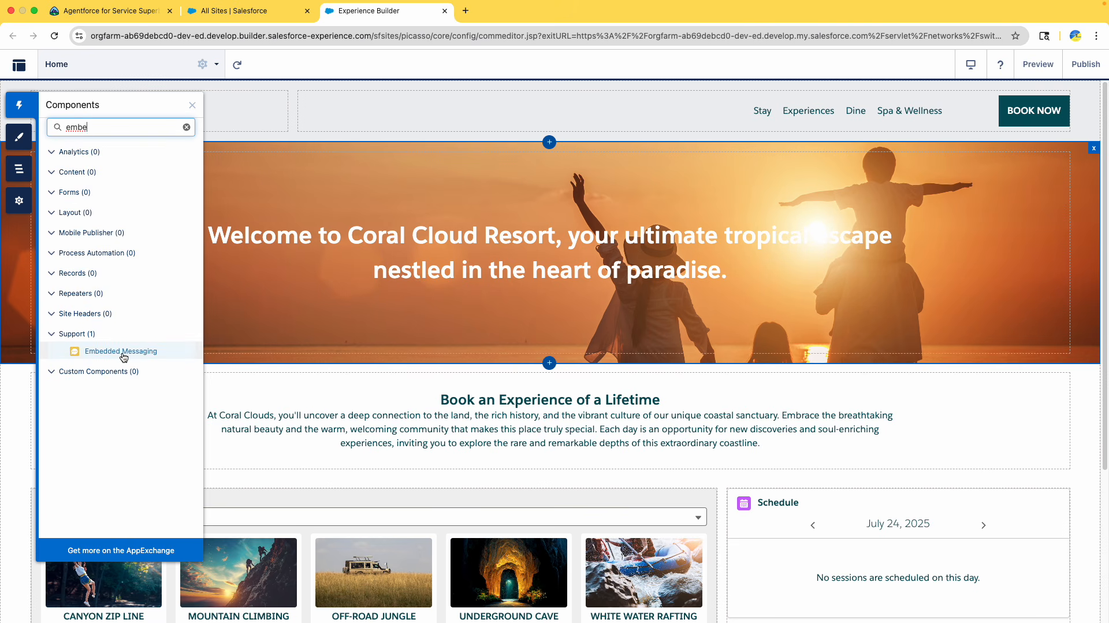
drag(123, 352, 452, 379)
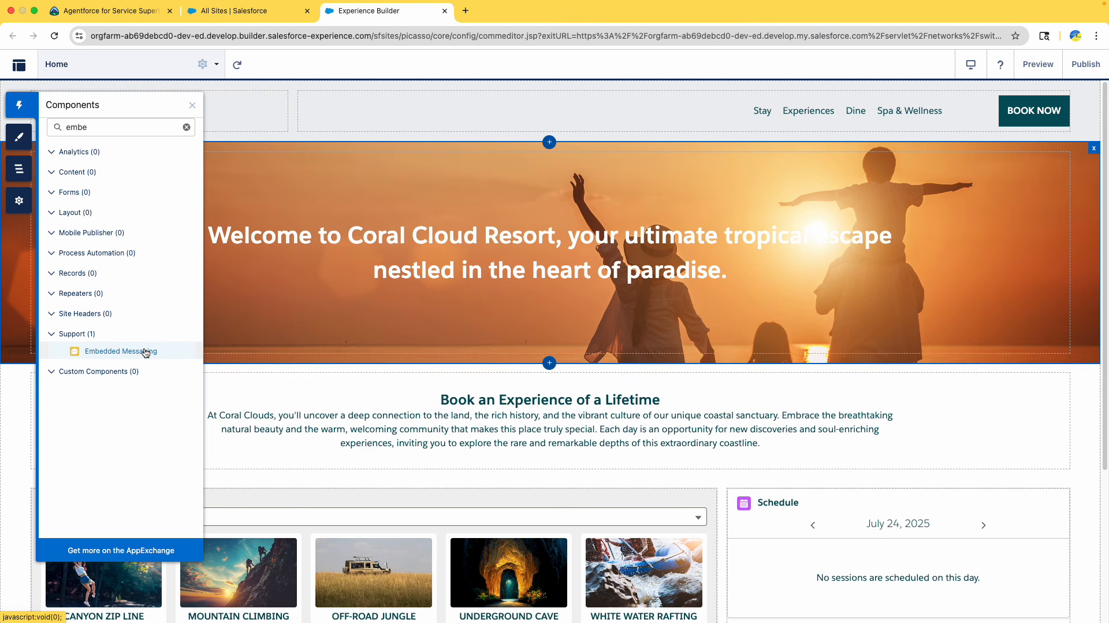
drag(144, 351, 382, 375)
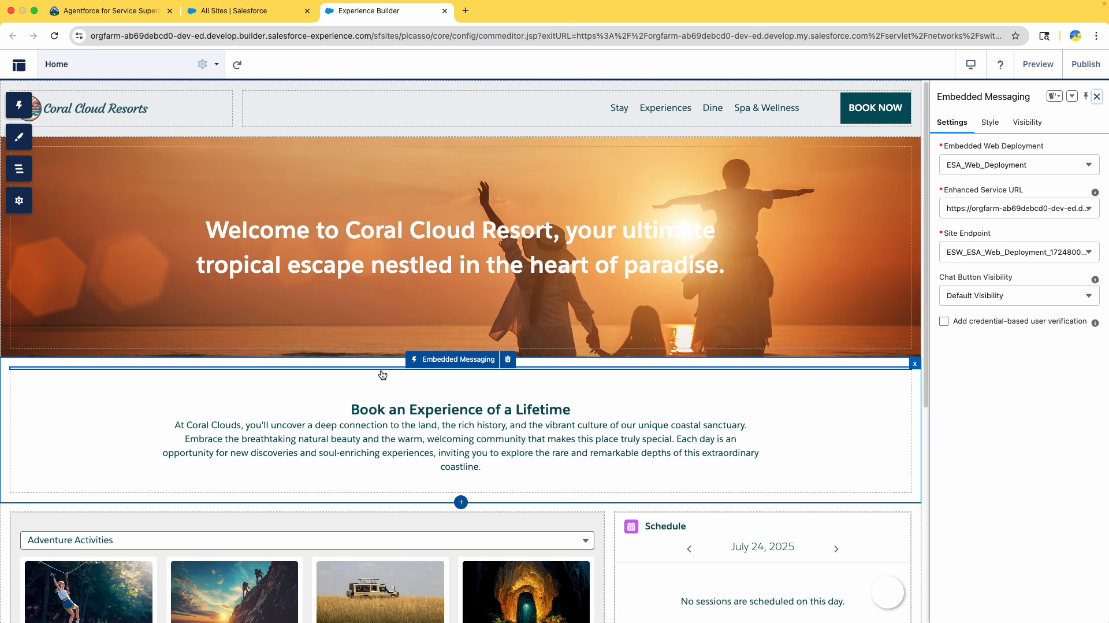
Close Experience Builder and reopen the coral-cloud site in Builder from All Sites
click(450, 353)
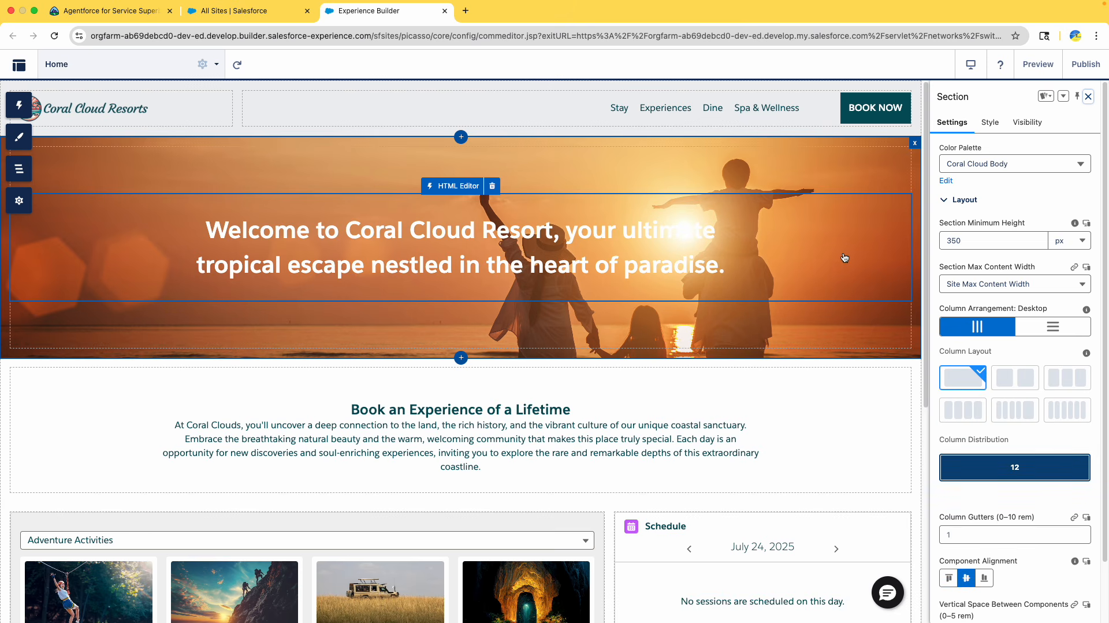
scroll(1028, 159, down, 2)
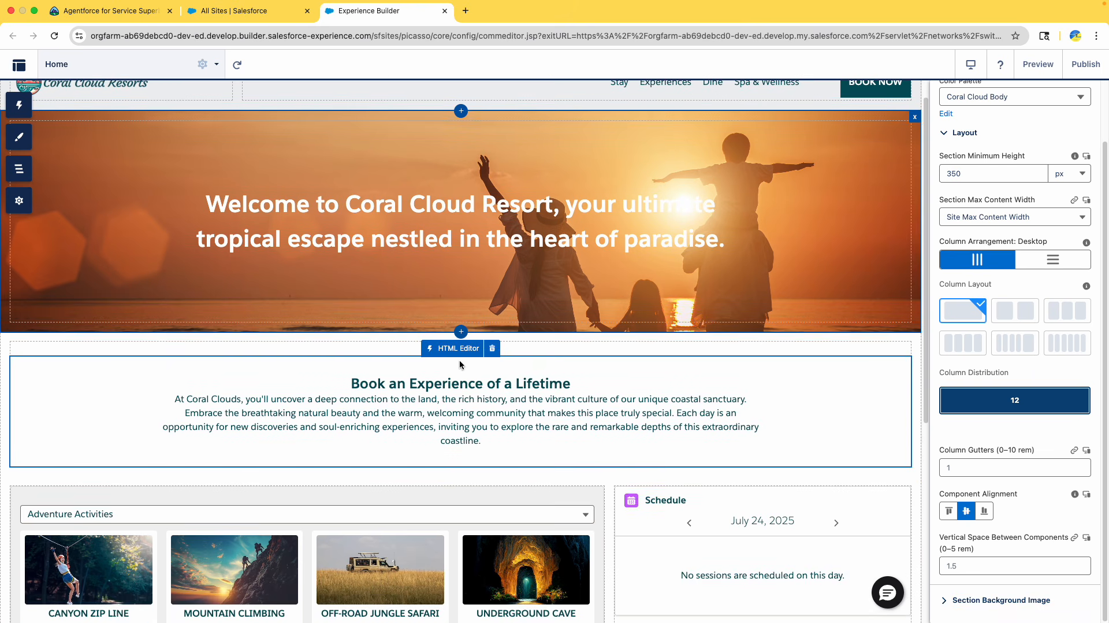
scroll(1044, 289, up, 2)
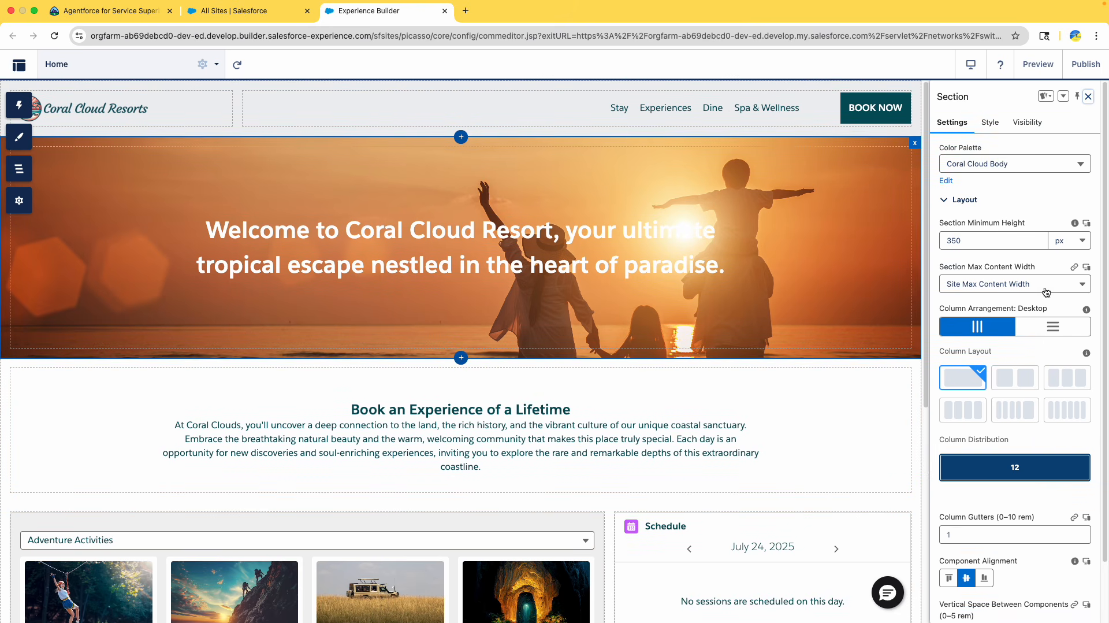
scroll(734, 321, down, 3)
scroll(734, 322, up, 3)
click(445, 11)
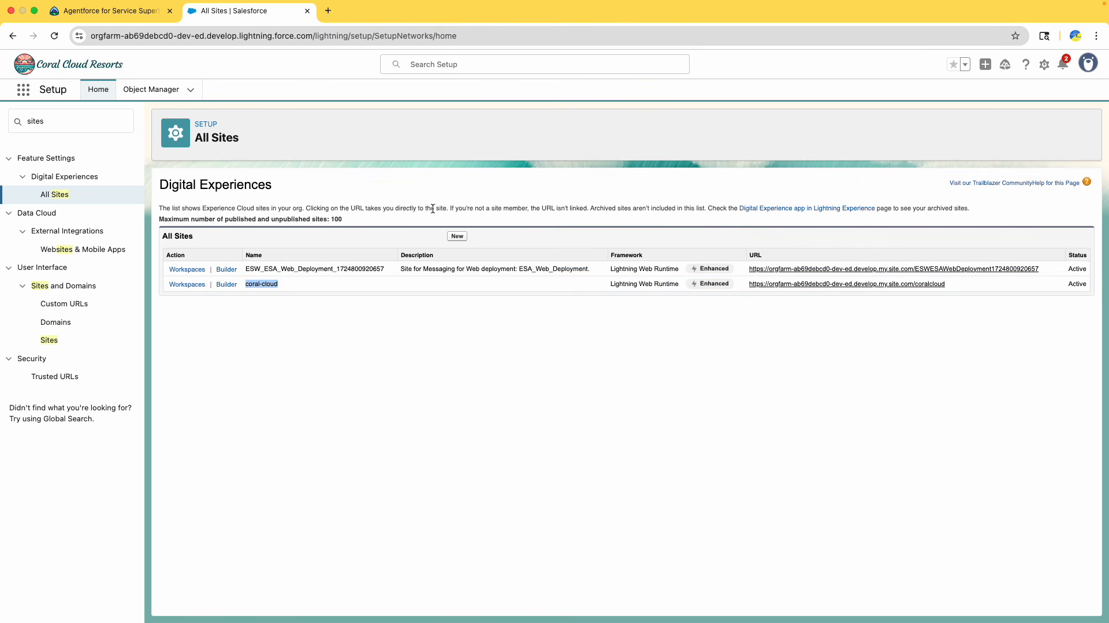
click(230, 285)
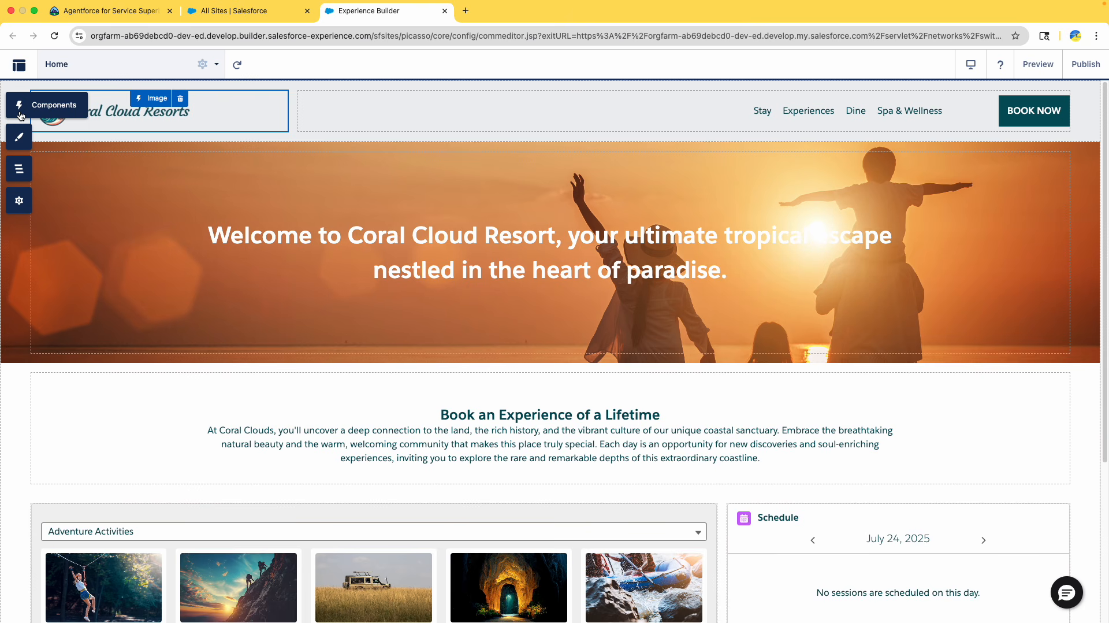
Add the Embedded Messaging component below the hero banner again and check its ESA_Web_Deployment site endpoint setting
click(19, 106)
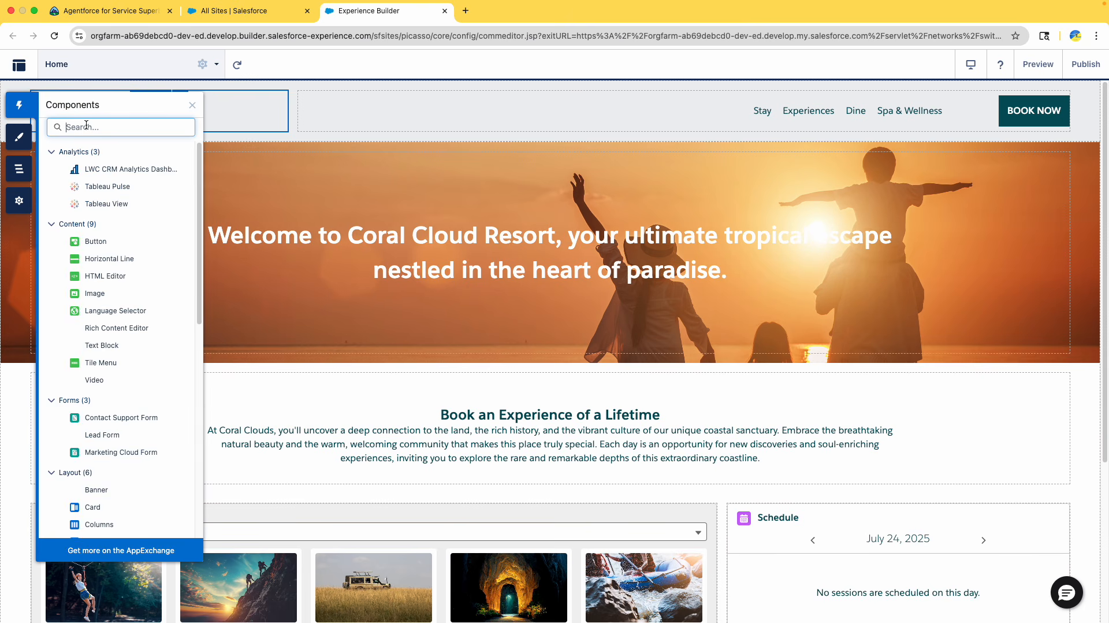
text(embe)
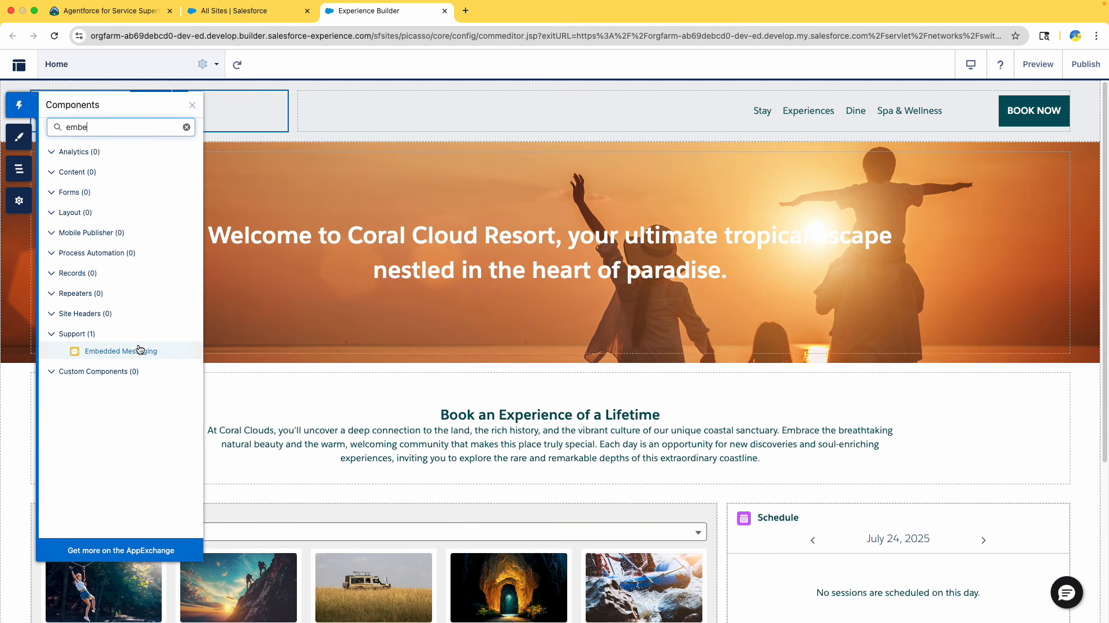
drag(115, 353, 484, 375)
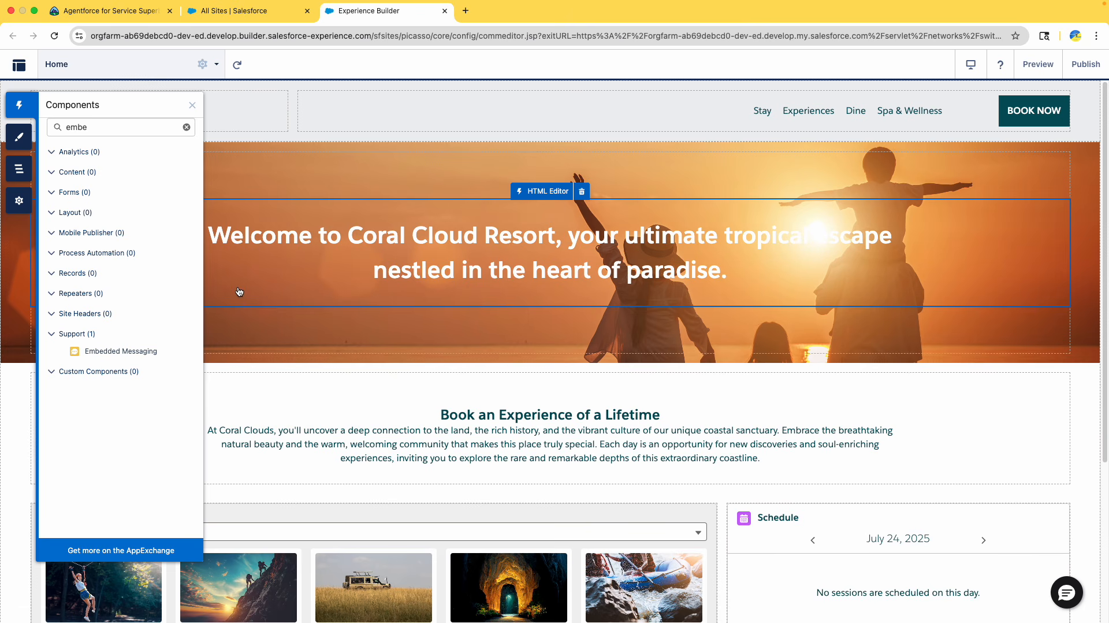
drag(127, 353, 494, 399)
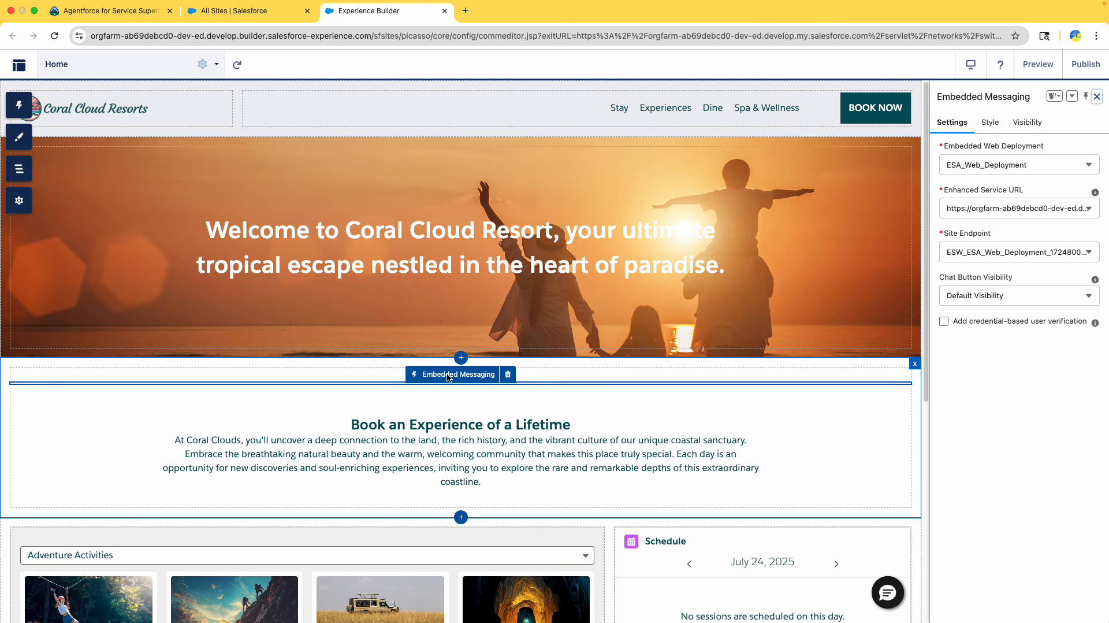
click(1008, 252)
click(1020, 423)
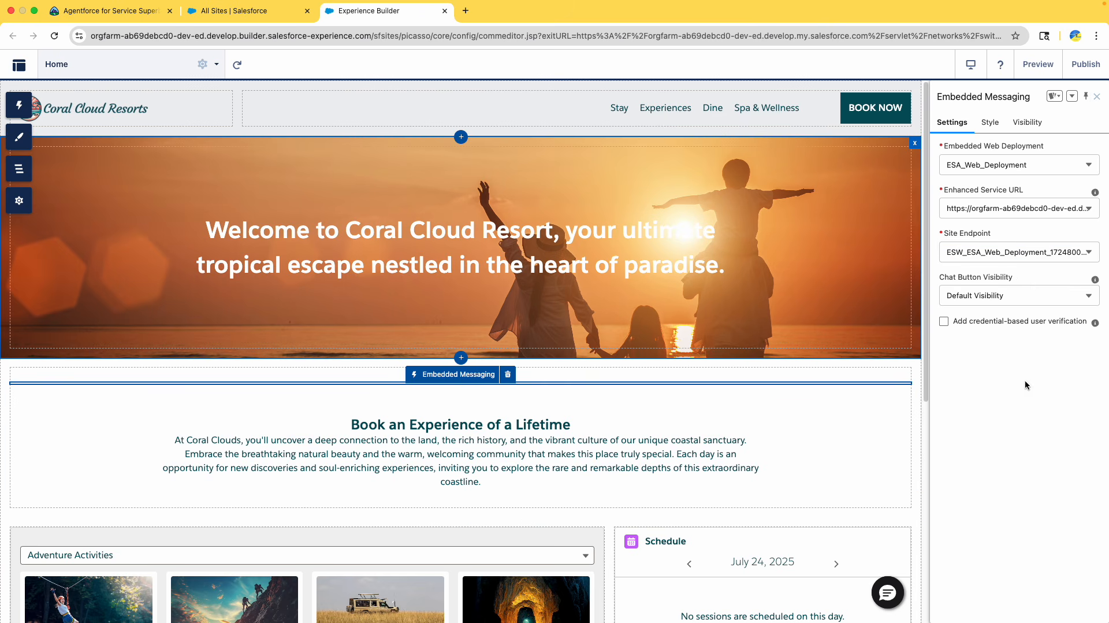
Preview the home page and return to the builder
click(1042, 65)
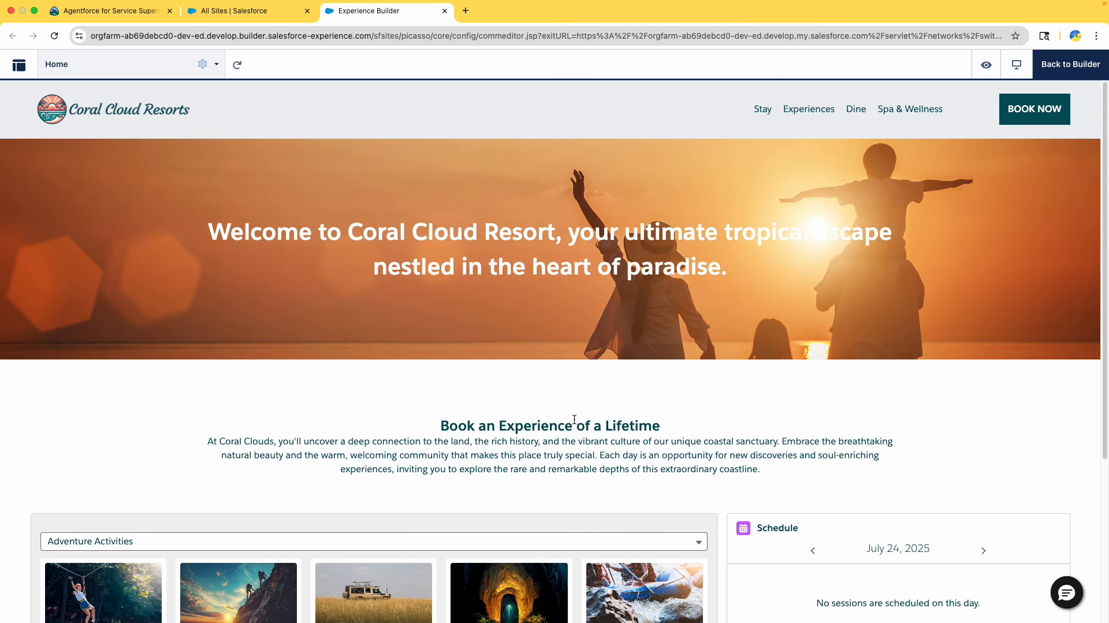
scroll(574, 408, down, 4)
scroll(576, 407, up, 4)
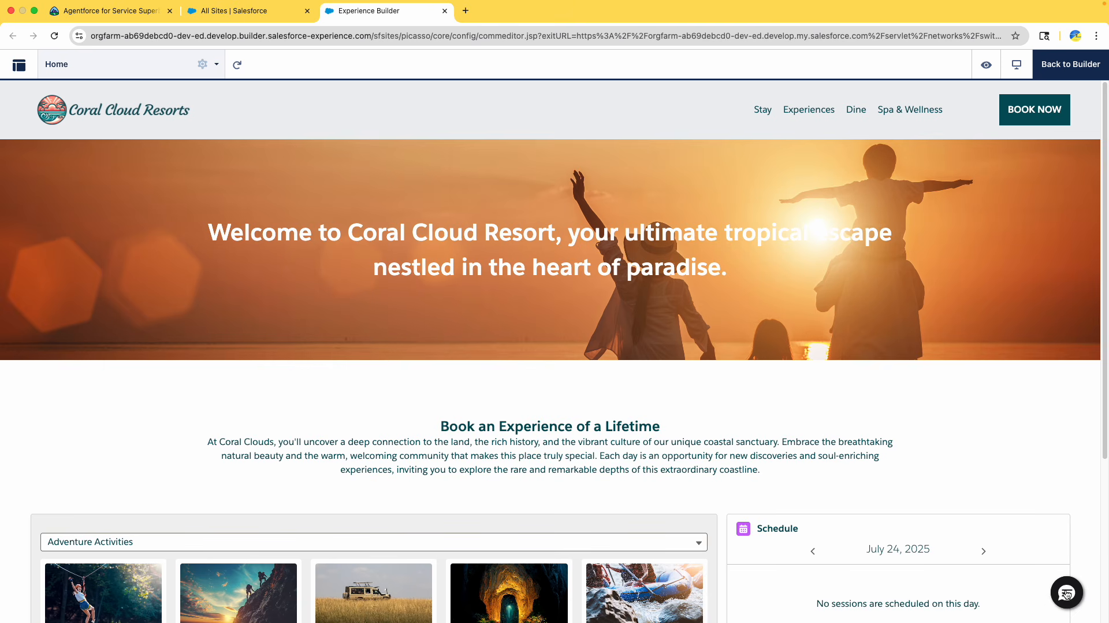
click(1065, 68)
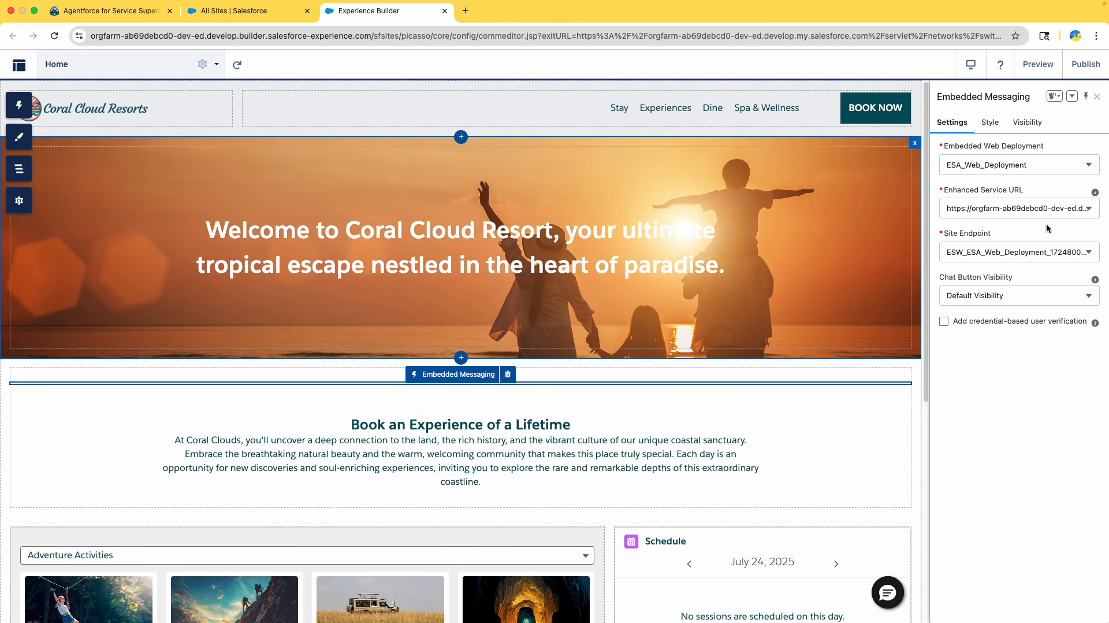
Publish the coral-cloud site without a description and dismiss the publishing notice
click(1082, 68)
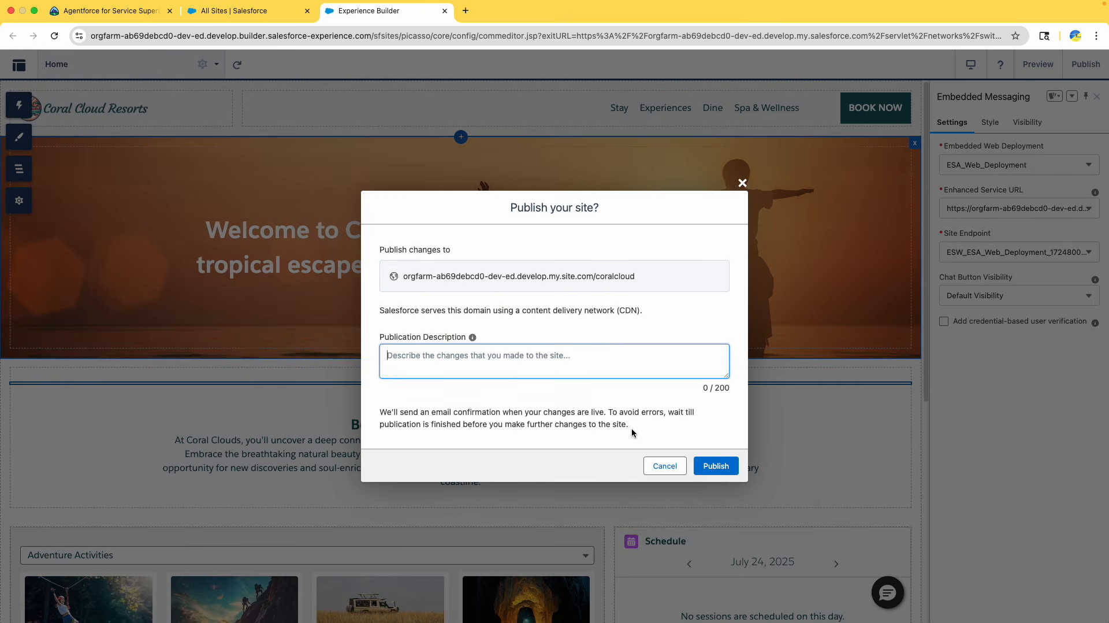
click(725, 472)
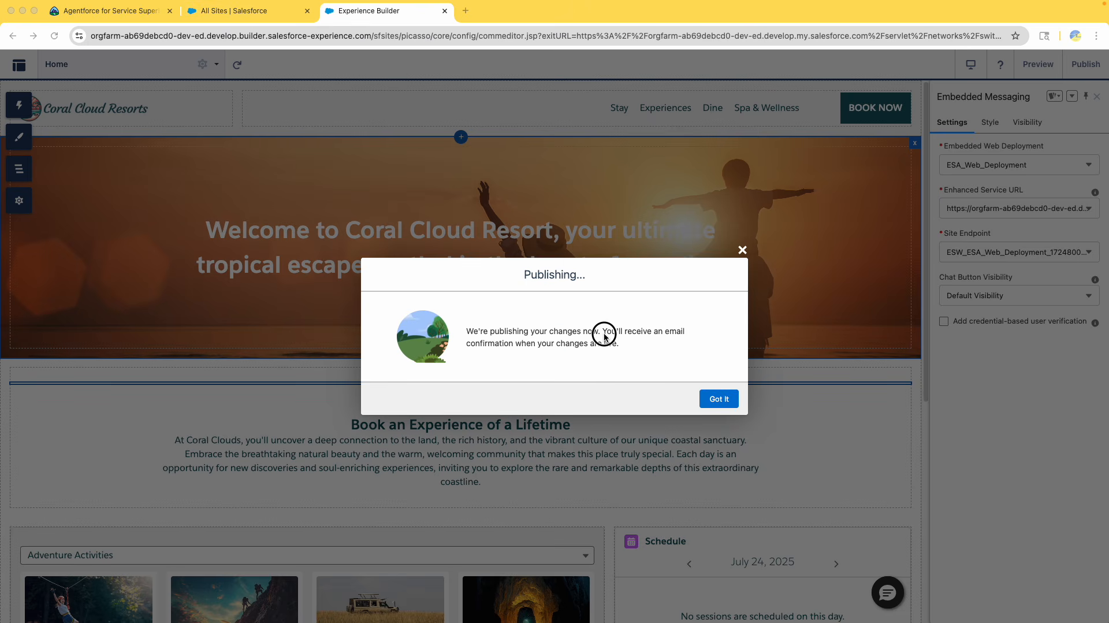
drag(604, 331, 658, 365)
click(717, 400)
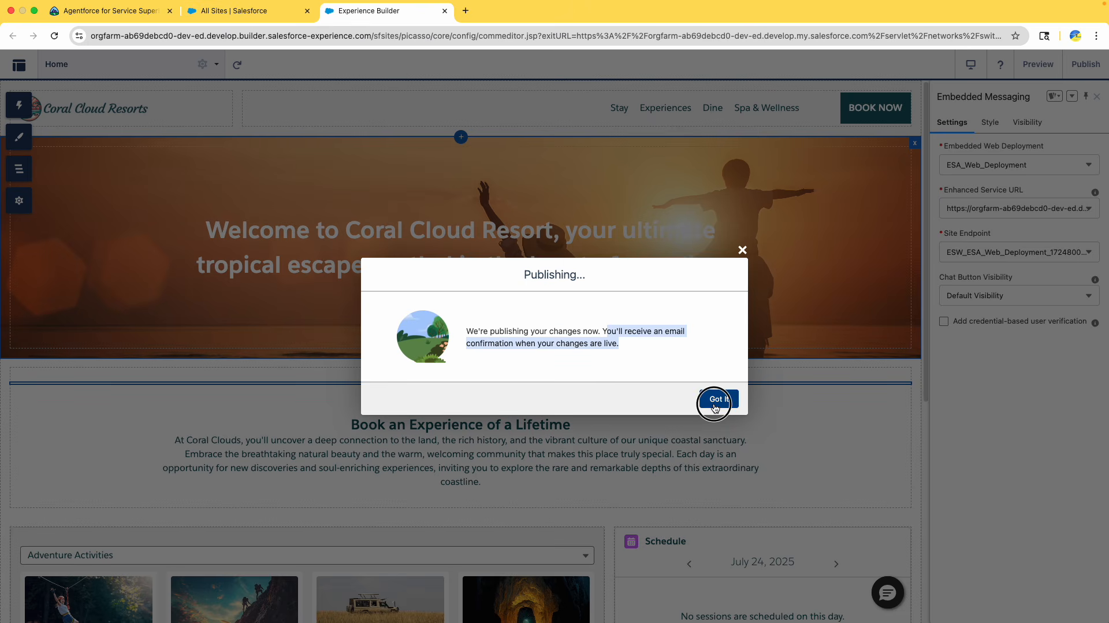
Open Gmail in a new tab and read the Site Published Successfully email
click(465, 10)
text(g)
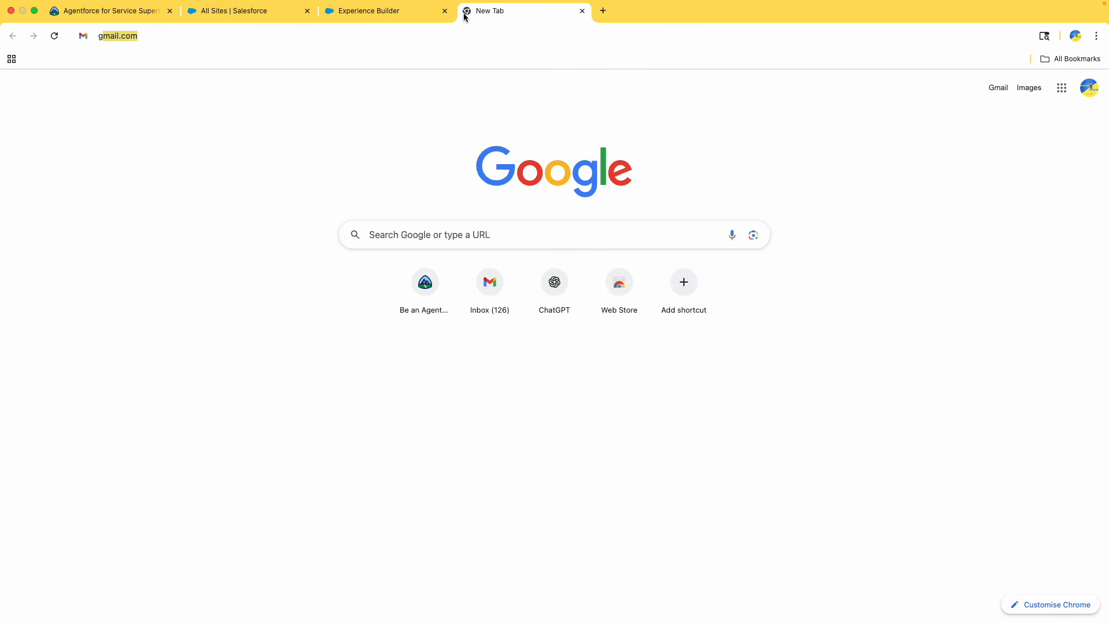
key(Return)
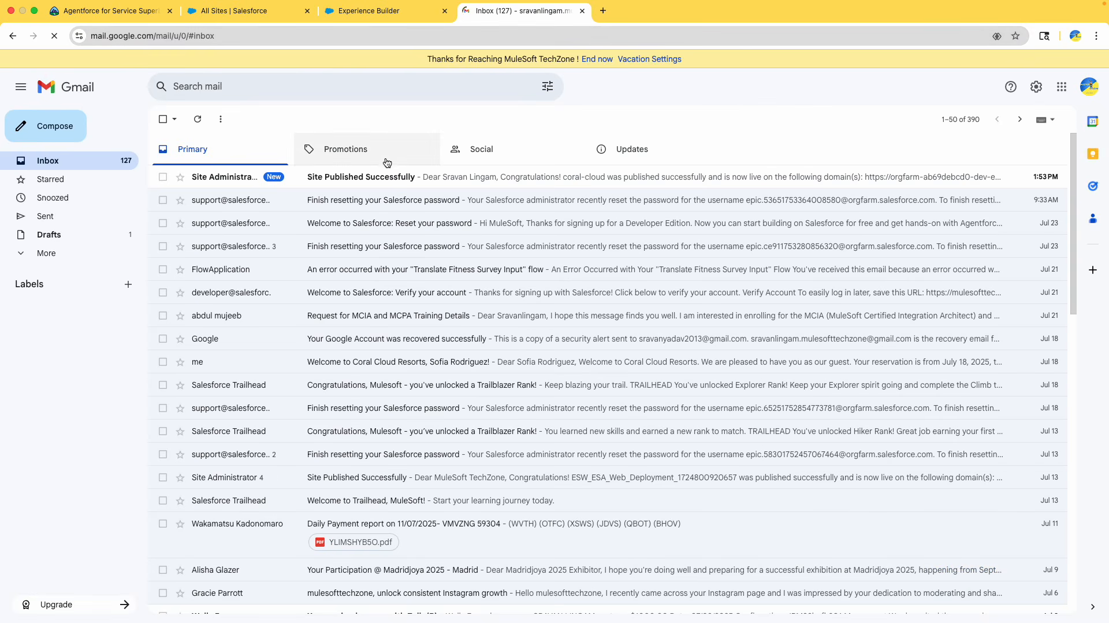
click(366, 184)
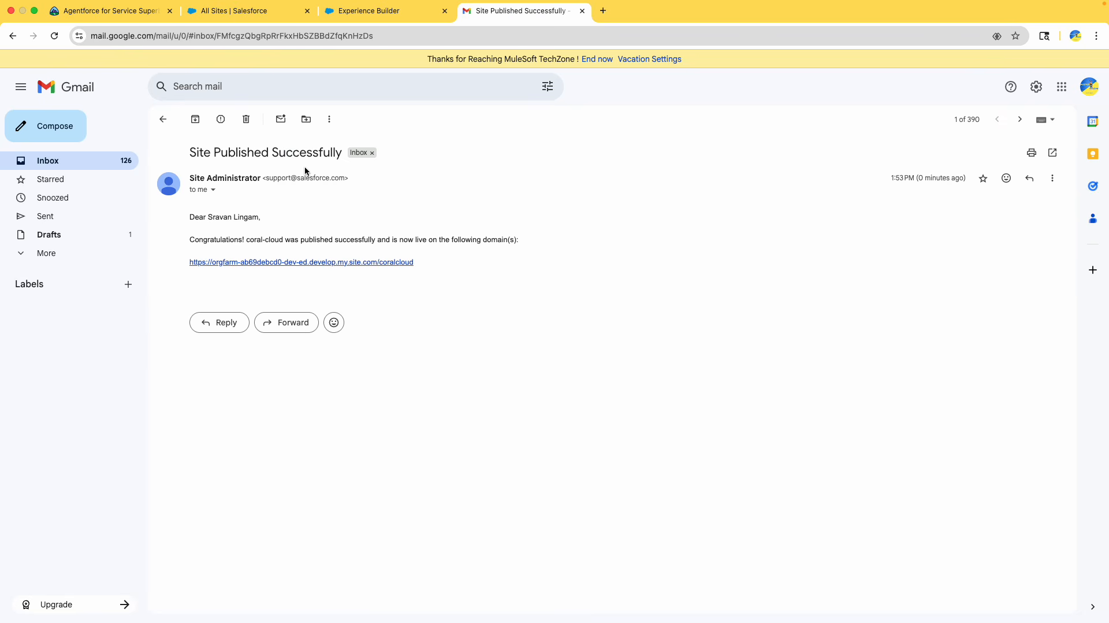
drag(200, 152, 349, 154)
drag(478, 262, 309, 173)
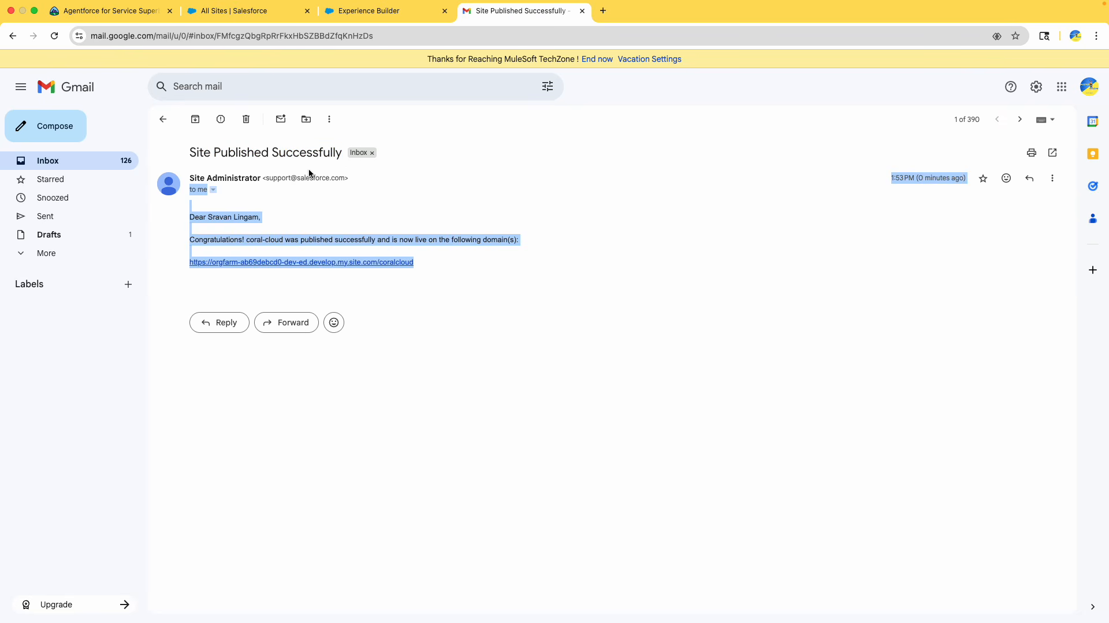
click(488, 275)
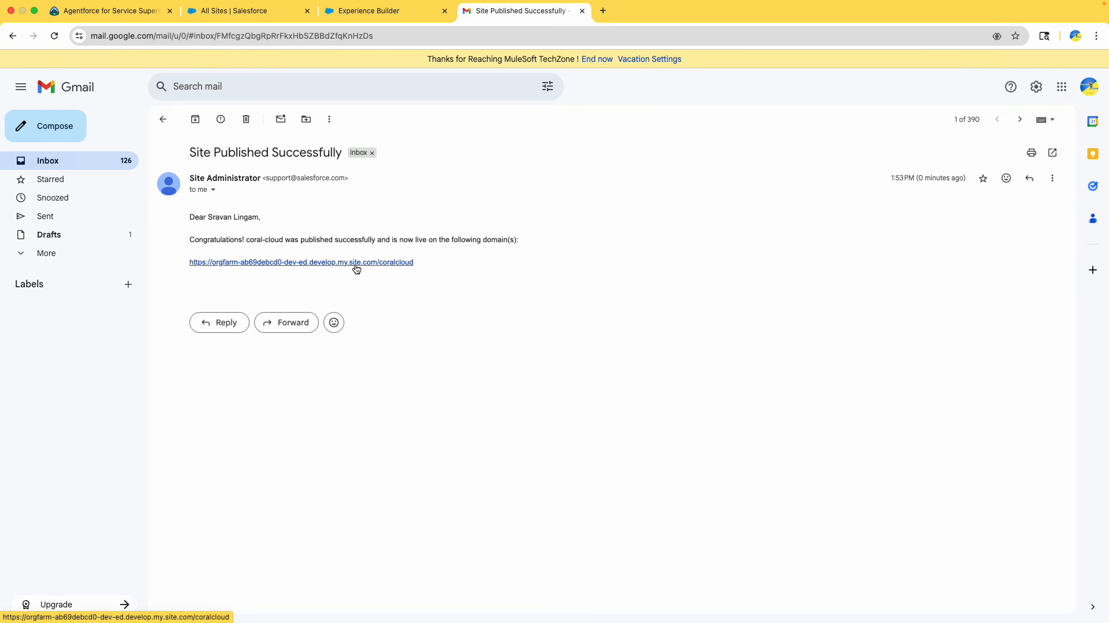
Open the published coral-cloud site from the email link and open the chat window
click(356, 262)
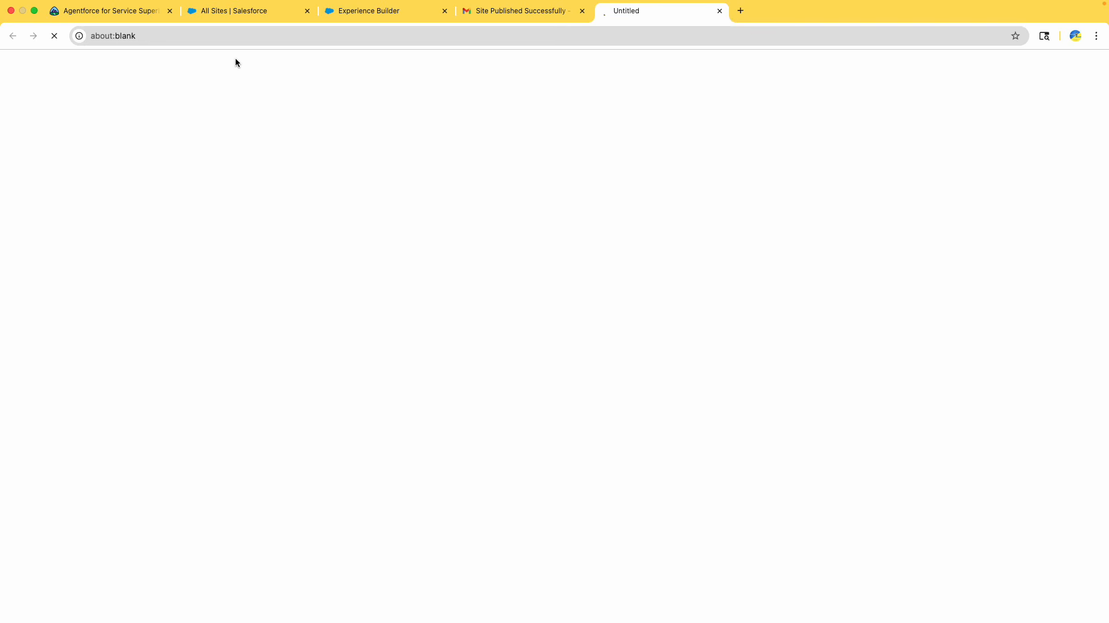
drag(655, 10, 517, 10)
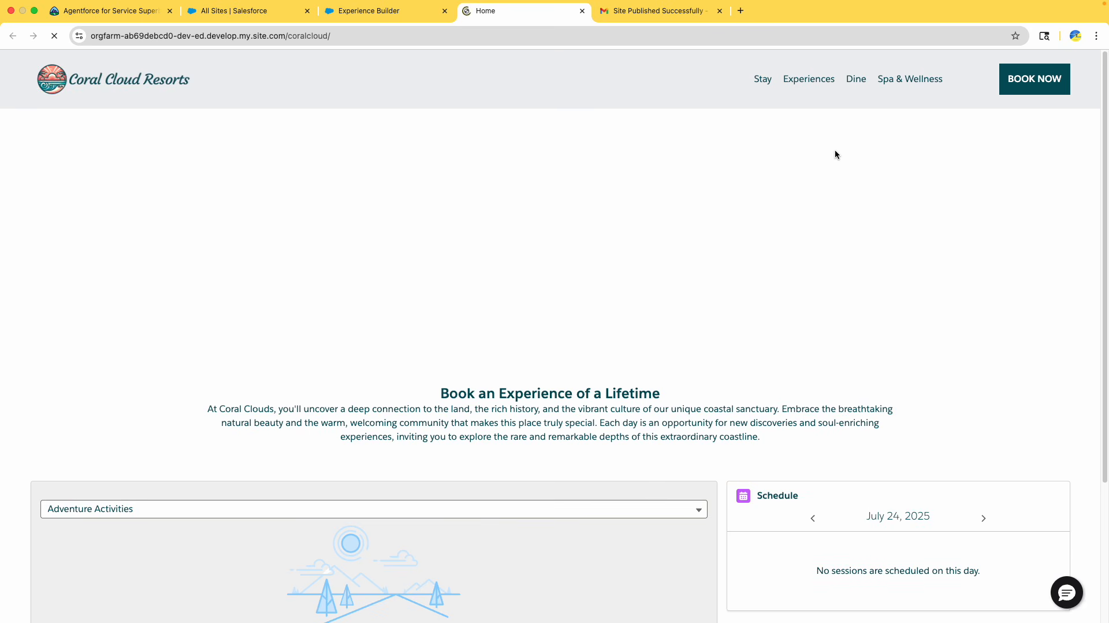
click(1063, 595)
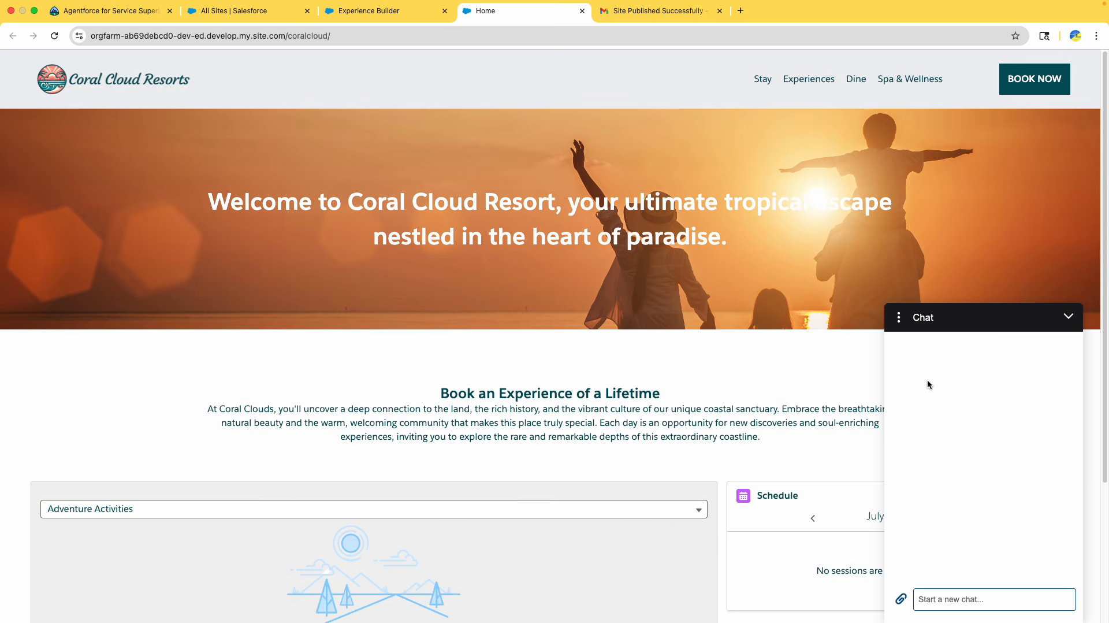
Send the agent the message "Hey , i need to retrieve booking info"
text(Hey , i need to retrieve)
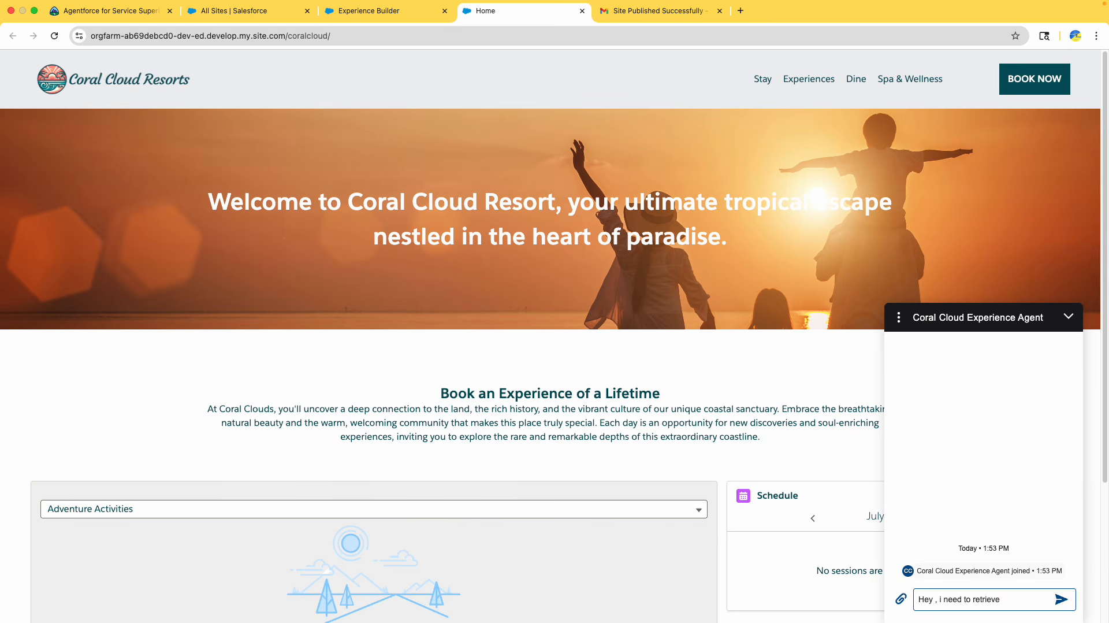
text( booking info)
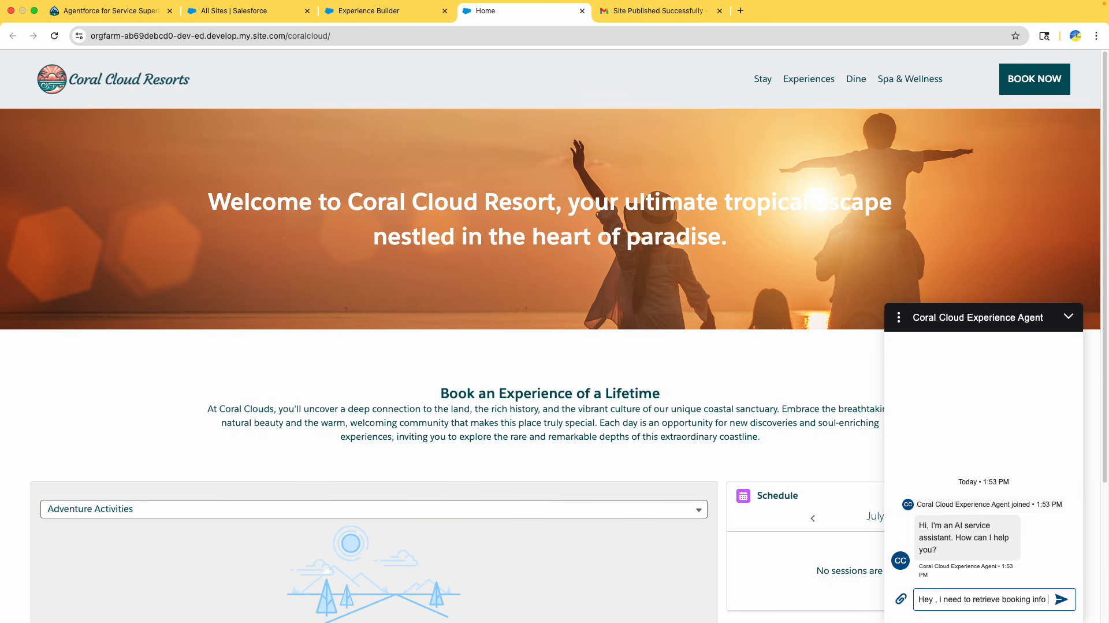
key(Return)
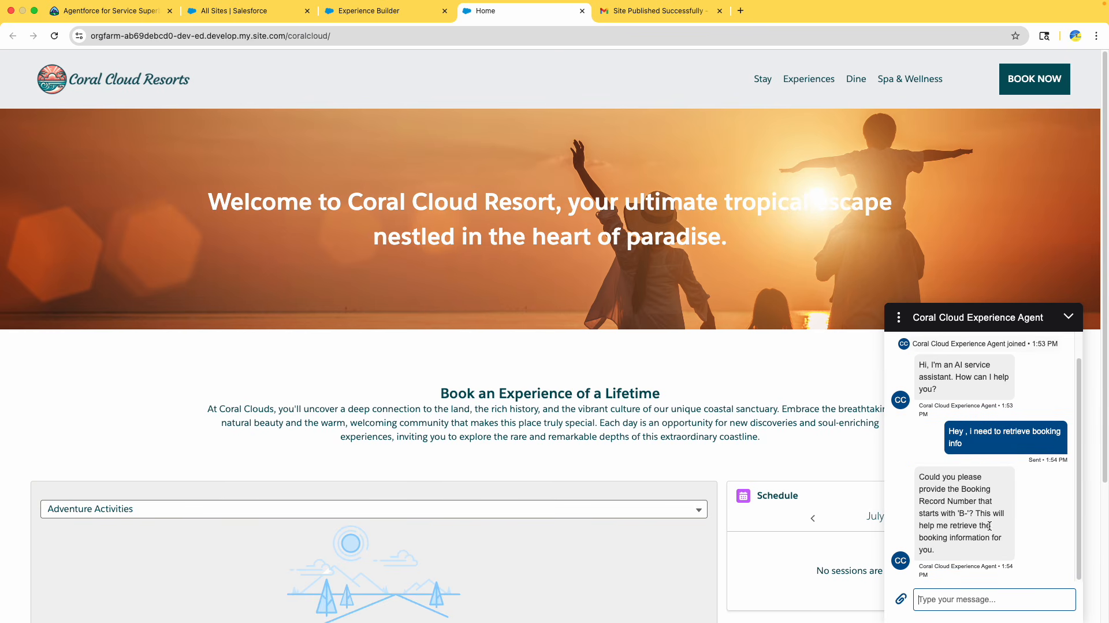
Start replying with a booking record number beginning with B, then switch back to the Experience Builder tab
scroll(989, 526, down, 3)
triple_click(945, 488)
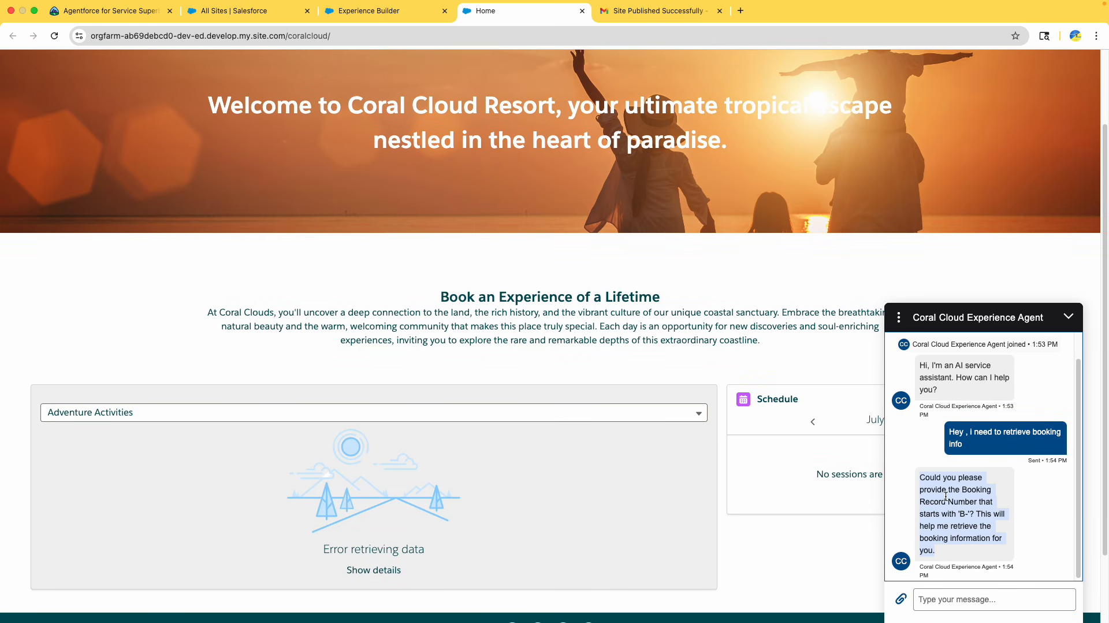
scroll(946, 498, up, 1)
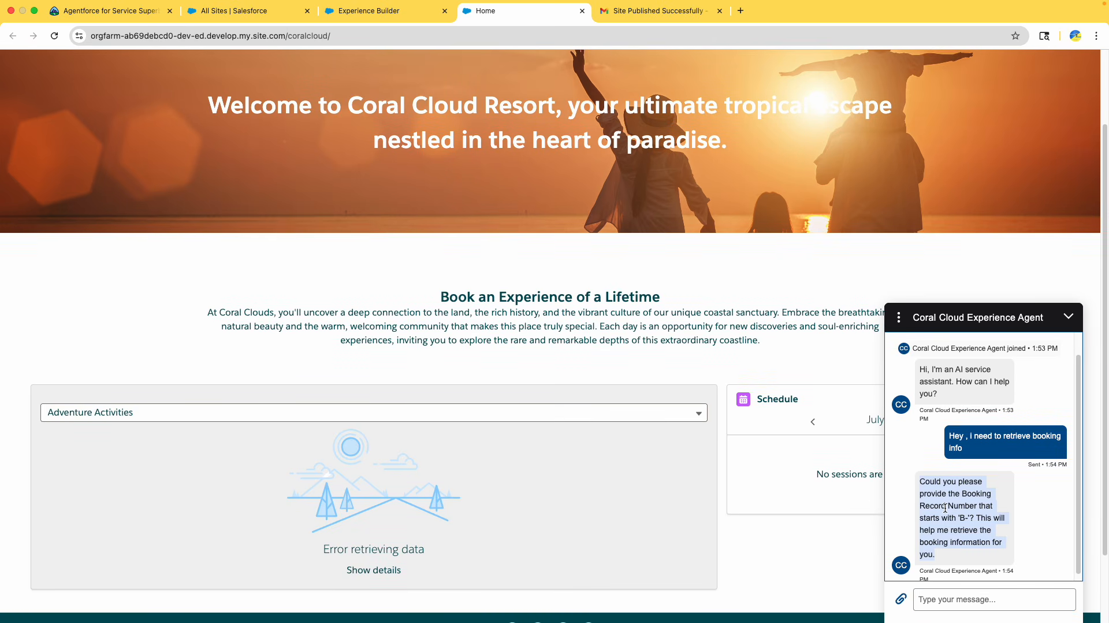
click(957, 601)
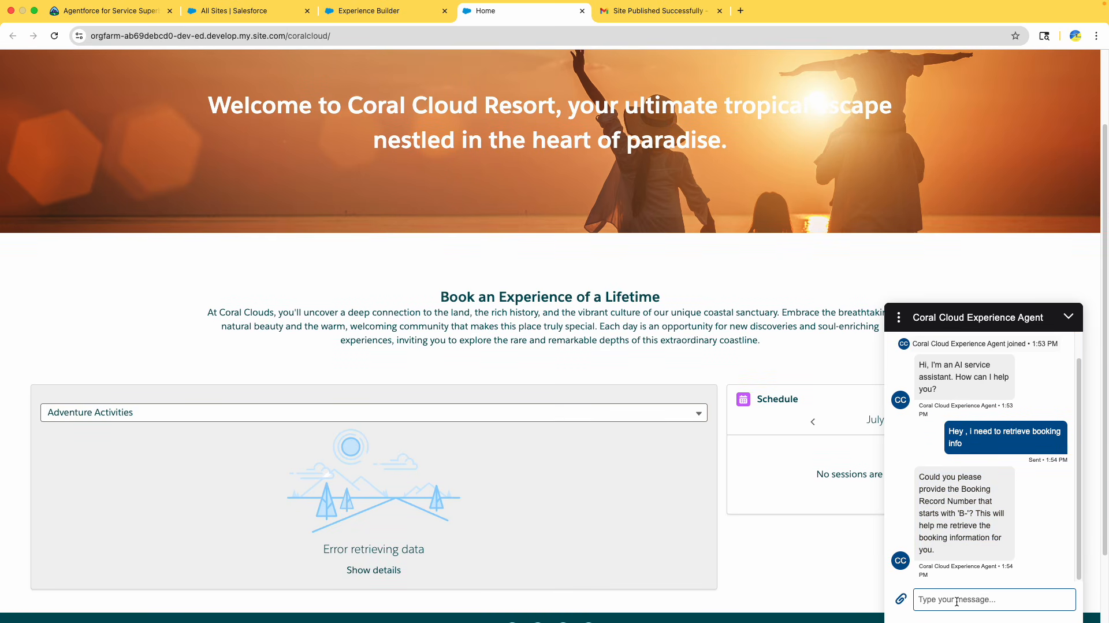
text(B-)
click(370, 11)
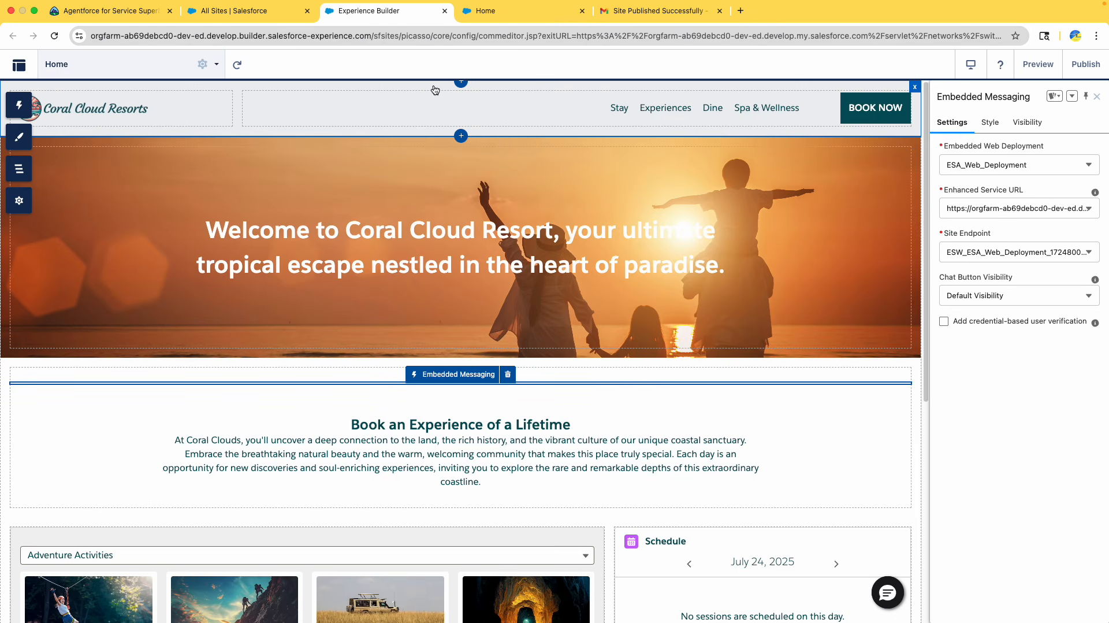
Find the Bookings object through the App Launcher and open the booking record listed there
click(243, 11)
click(74, 121)
click(24, 92)
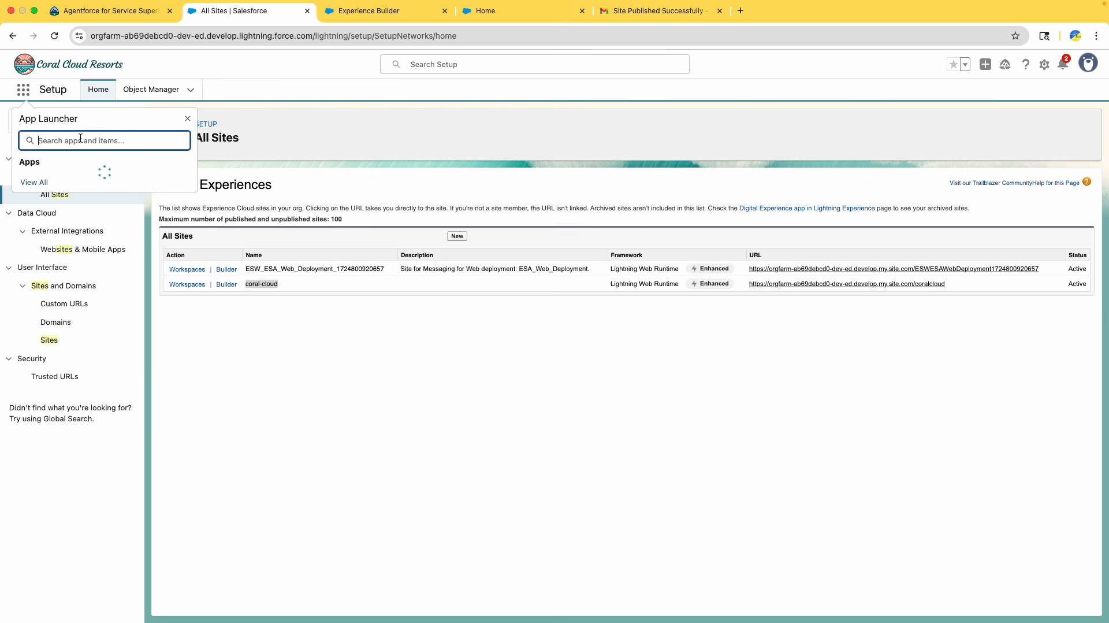
text(booki)
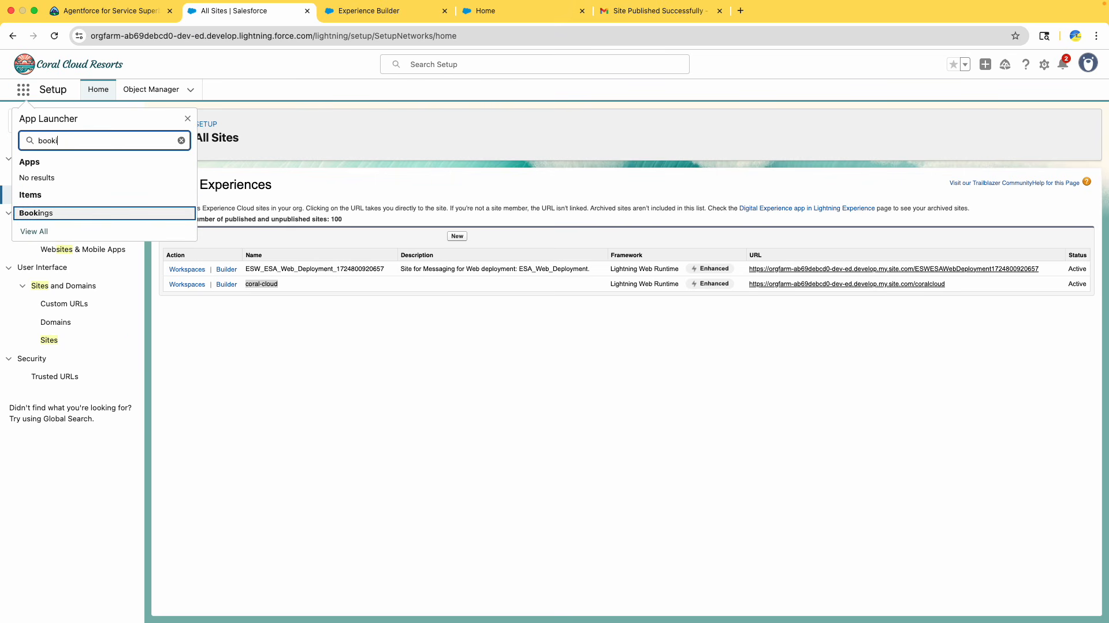
click(54, 212)
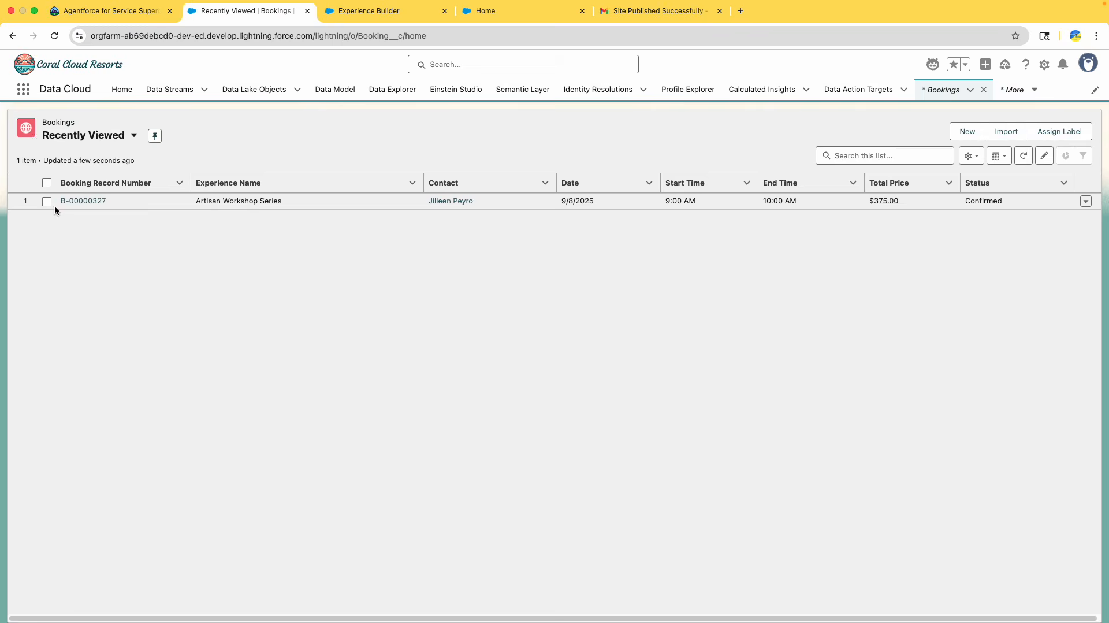
drag(115, 201, 51, 201)
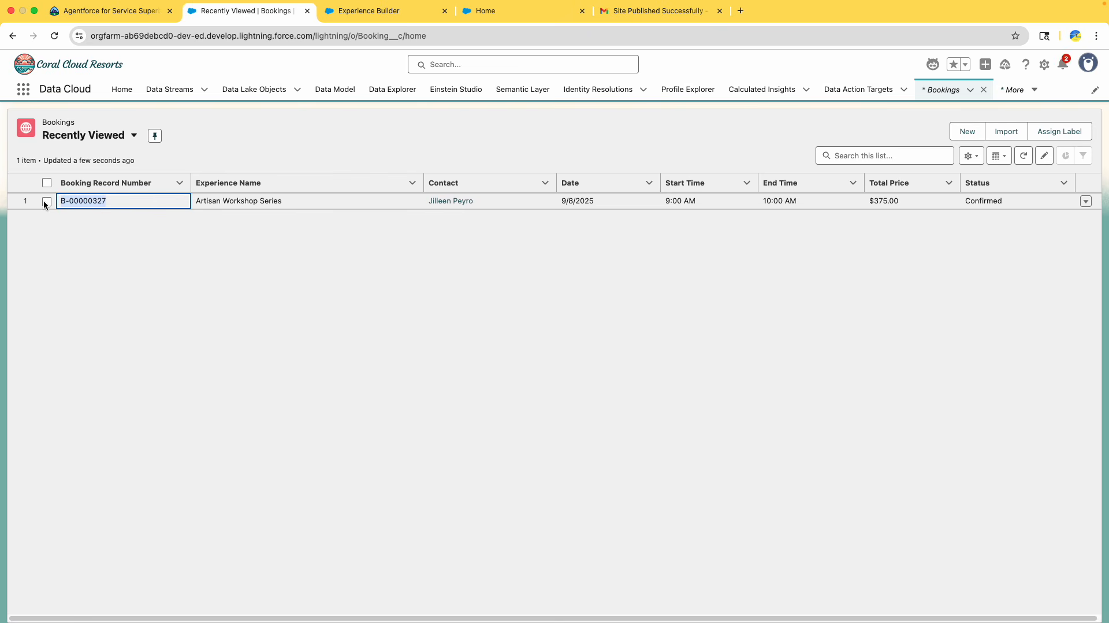
click(87, 200)
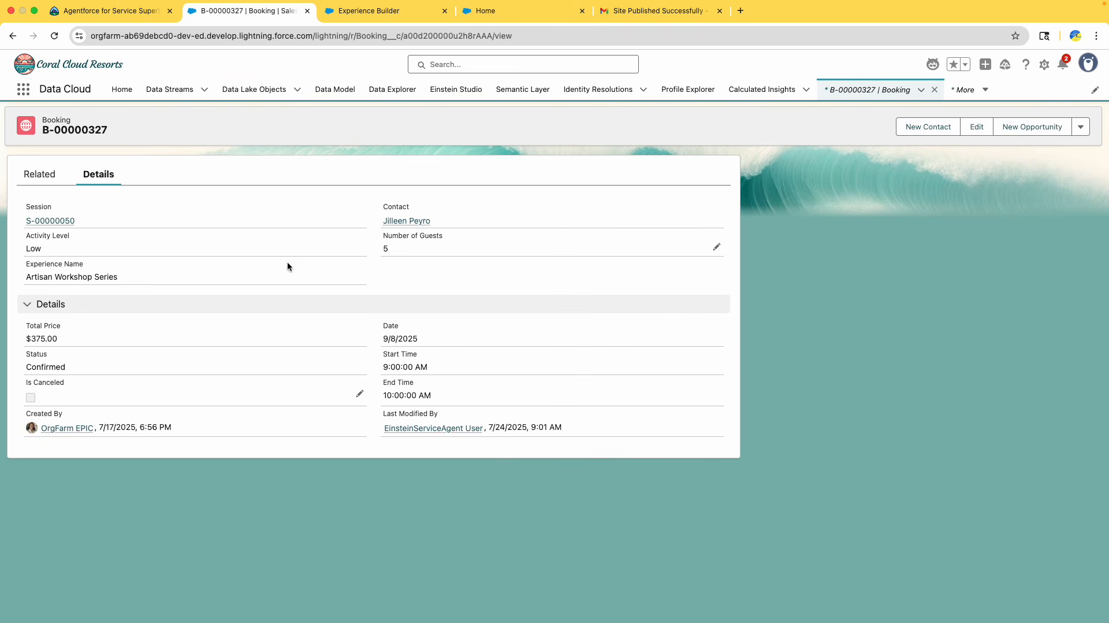
Complete the chat reply with the booking's record number and send it to the agent
click(658, 11)
click(521, 12)
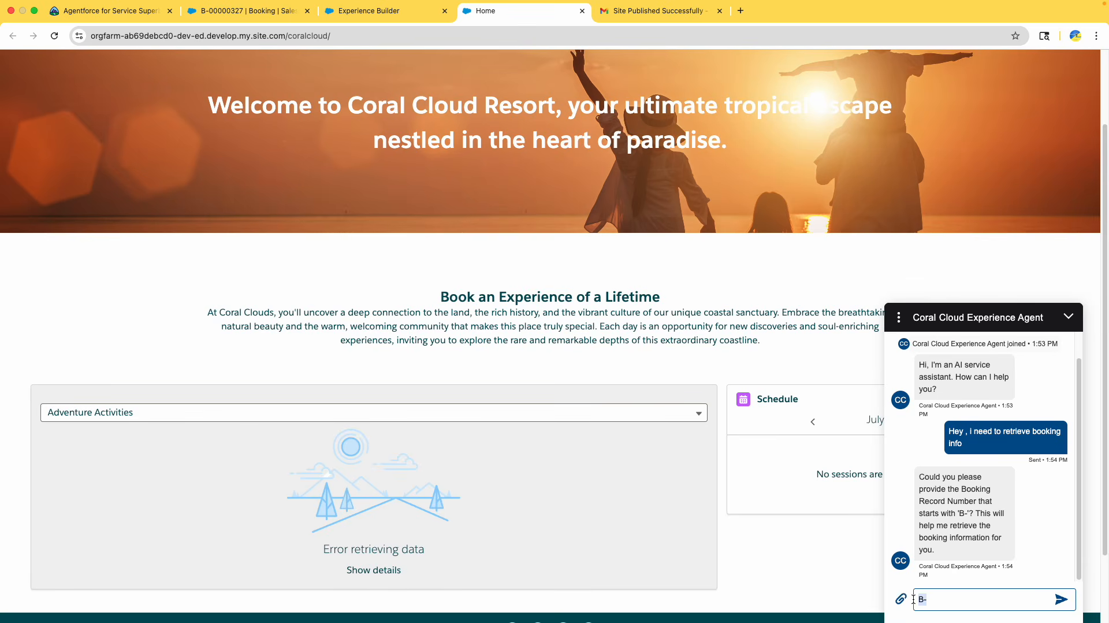
text(-00000327)
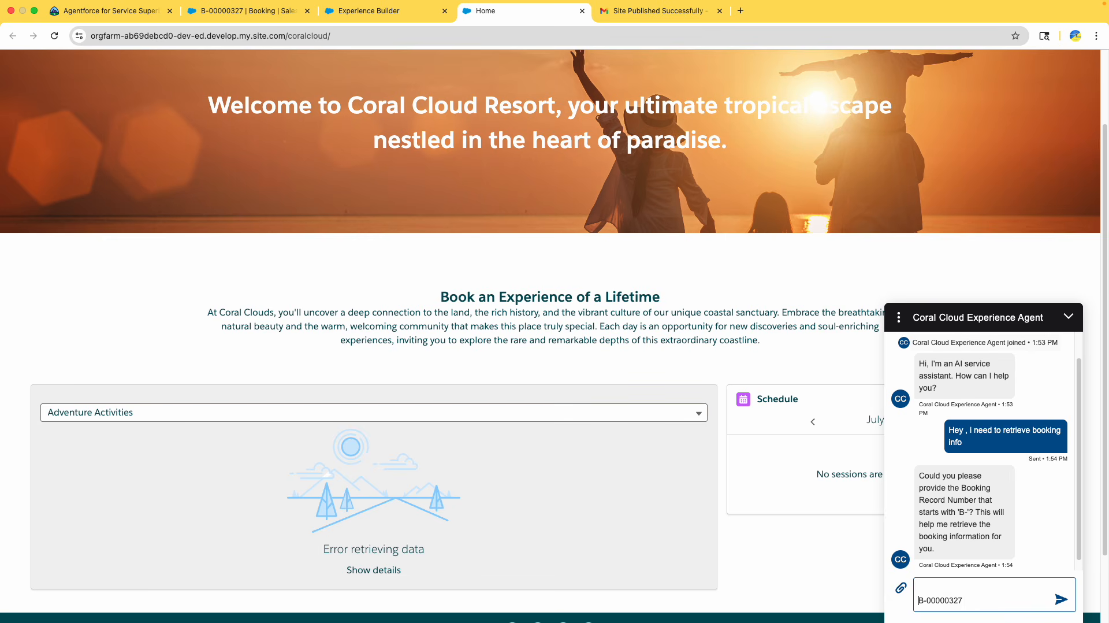
key(Return)
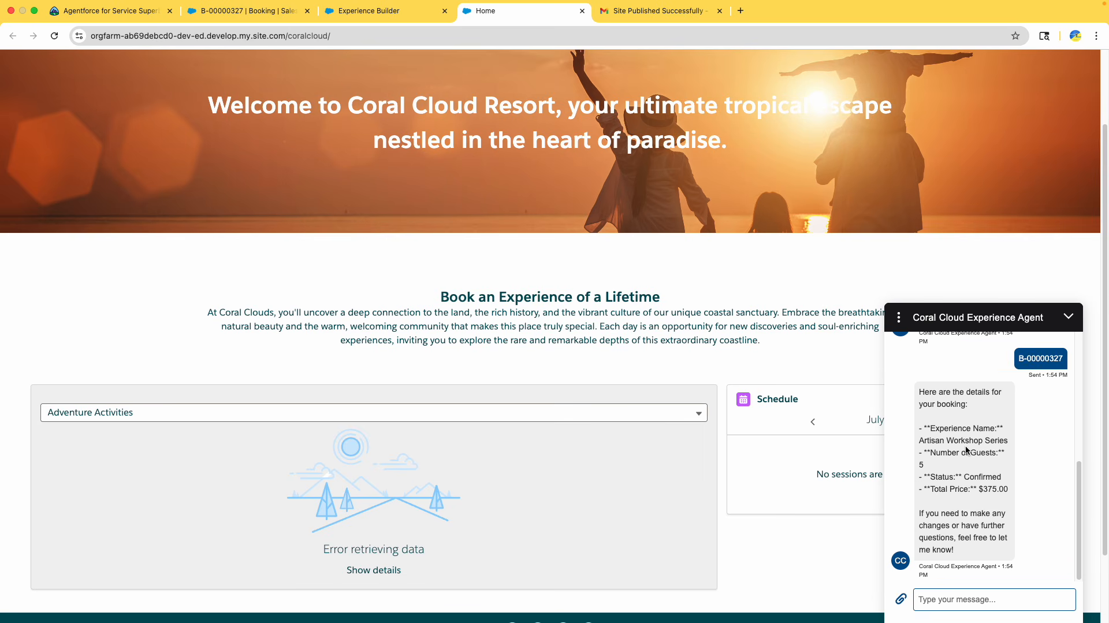
Send the agent the message "Hey, i need to add 2 children to my current booking"
scroll(966, 449, down, 1)
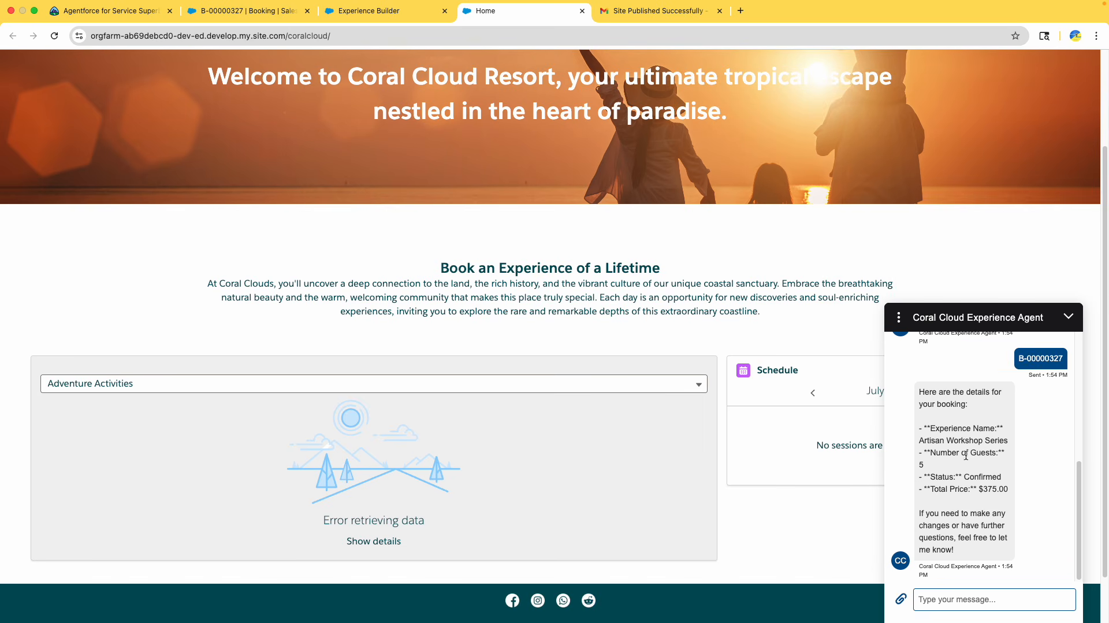
drag(941, 467, 922, 454)
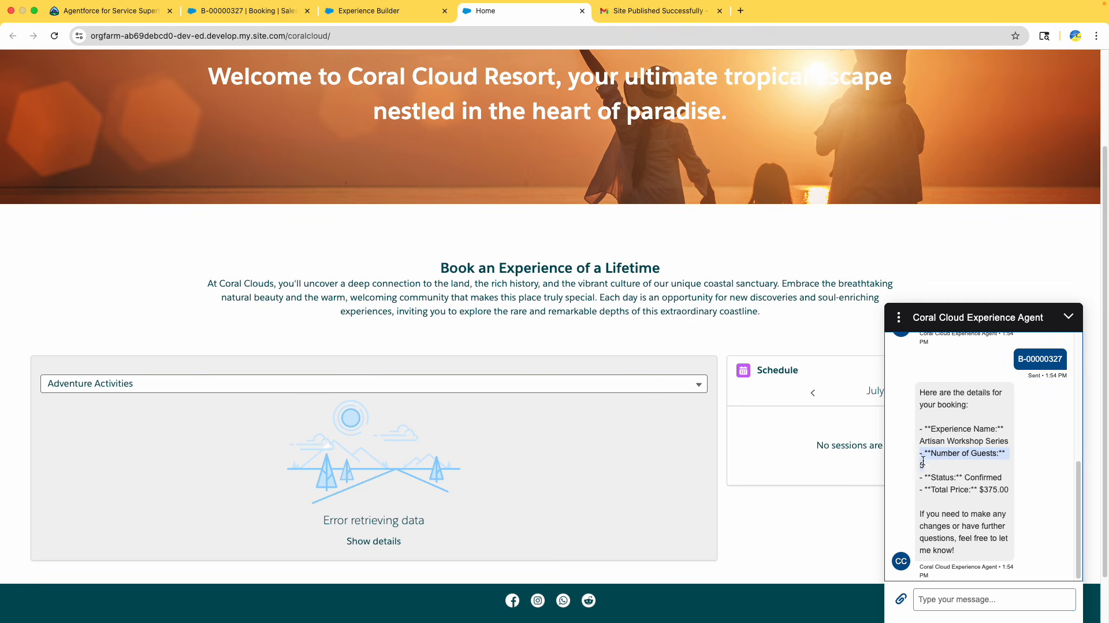
drag(976, 487, 965, 579)
click(959, 599)
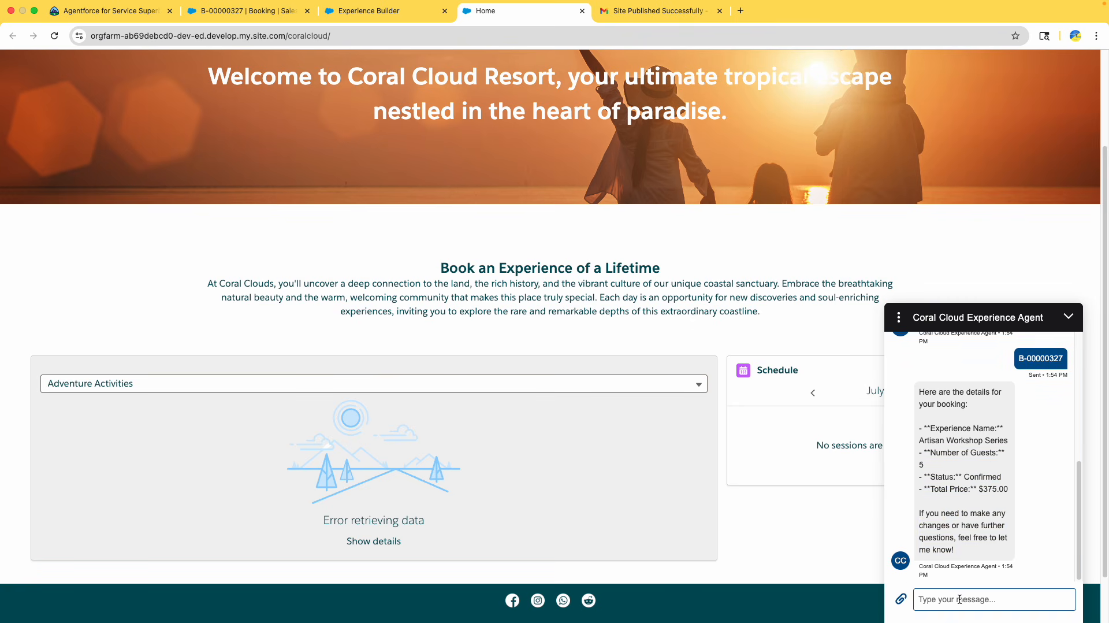
text(Hey, i need to add 2 children to )
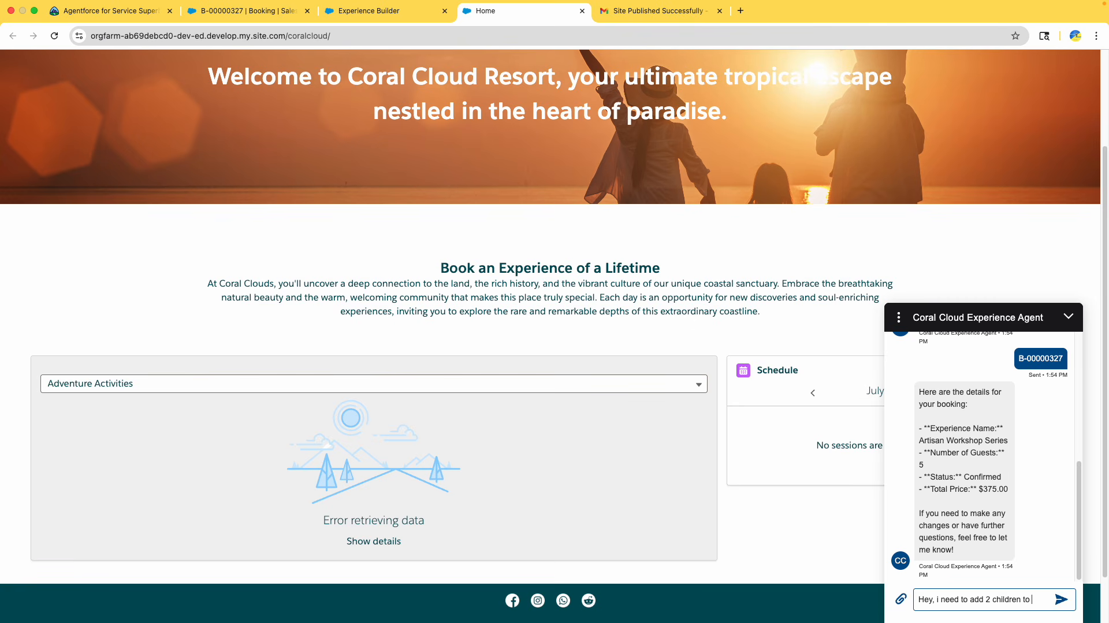
text(my current)
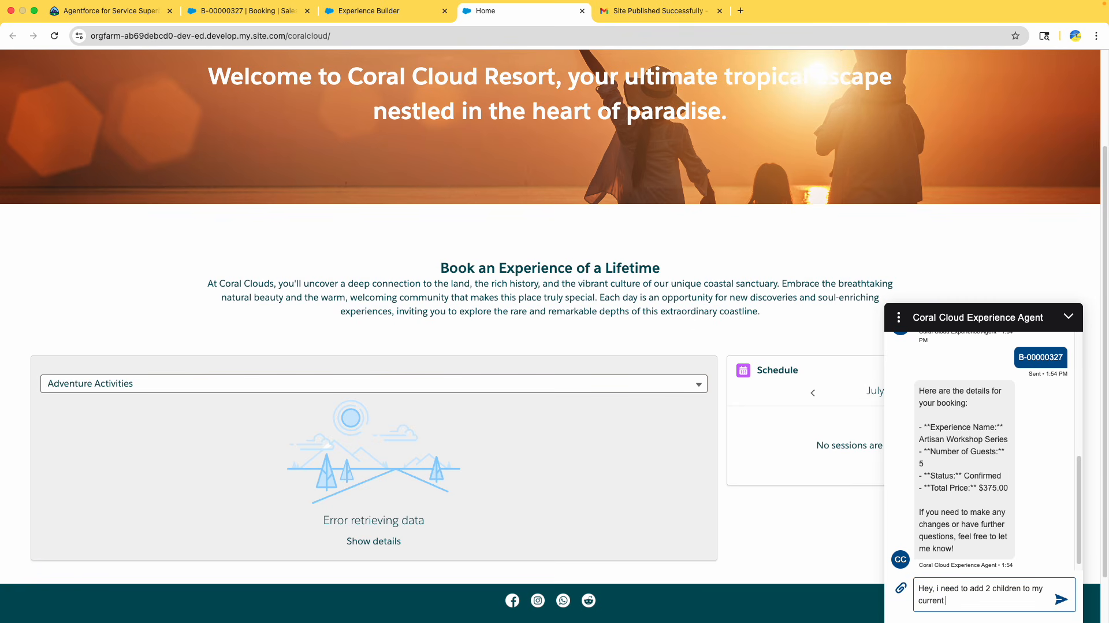
text( booking)
key(Return)
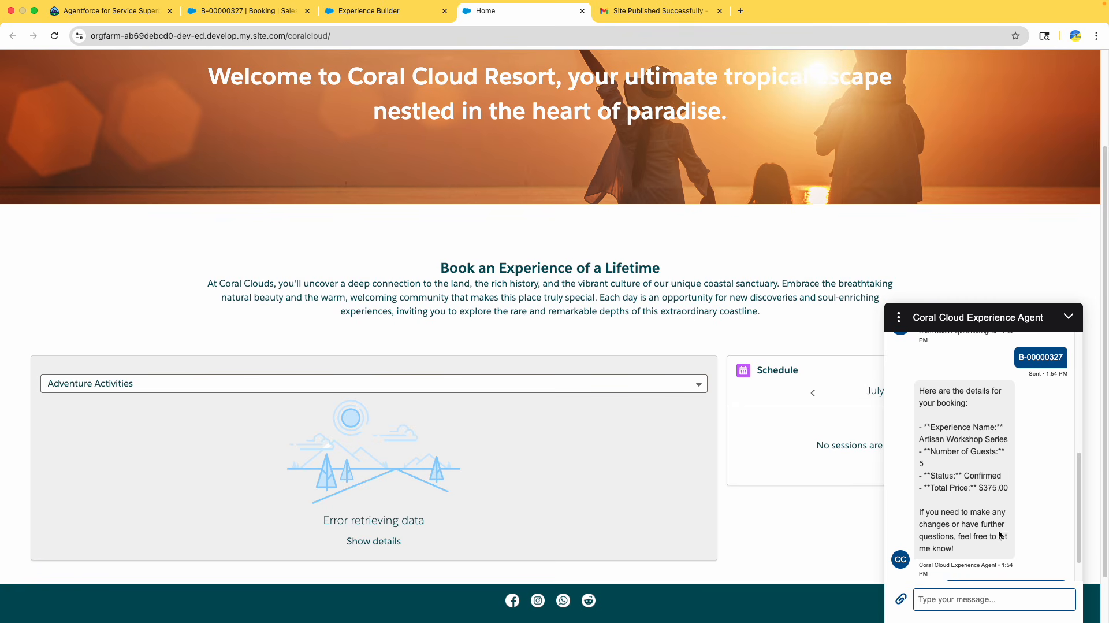
Reply to the agent with "total guest are 7 including children"
scroll(1009, 476, down, 2)
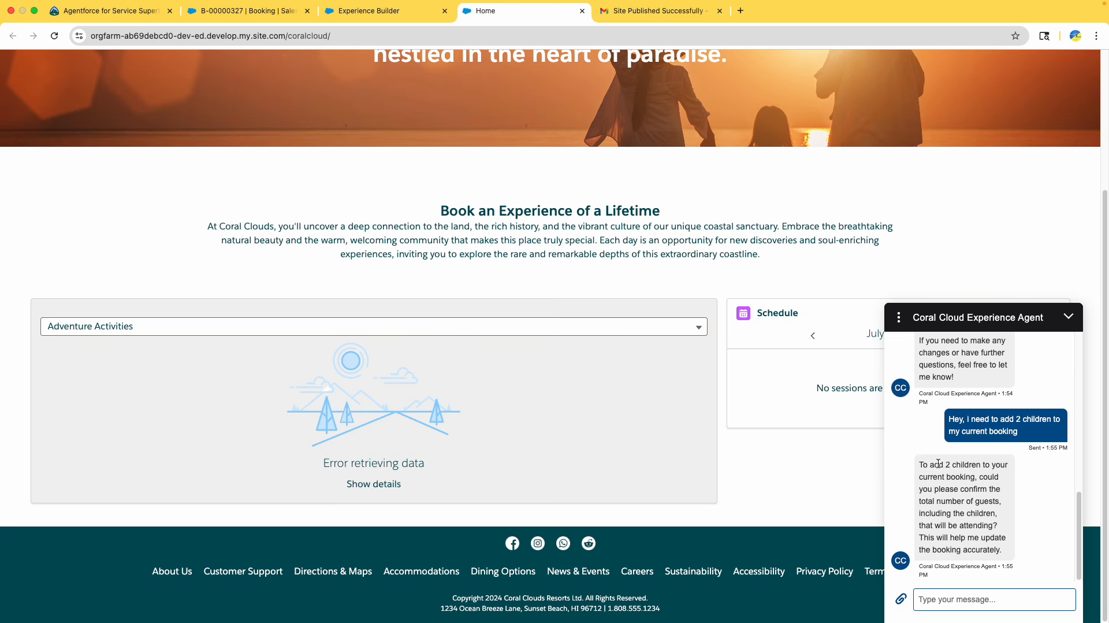
click(939, 464)
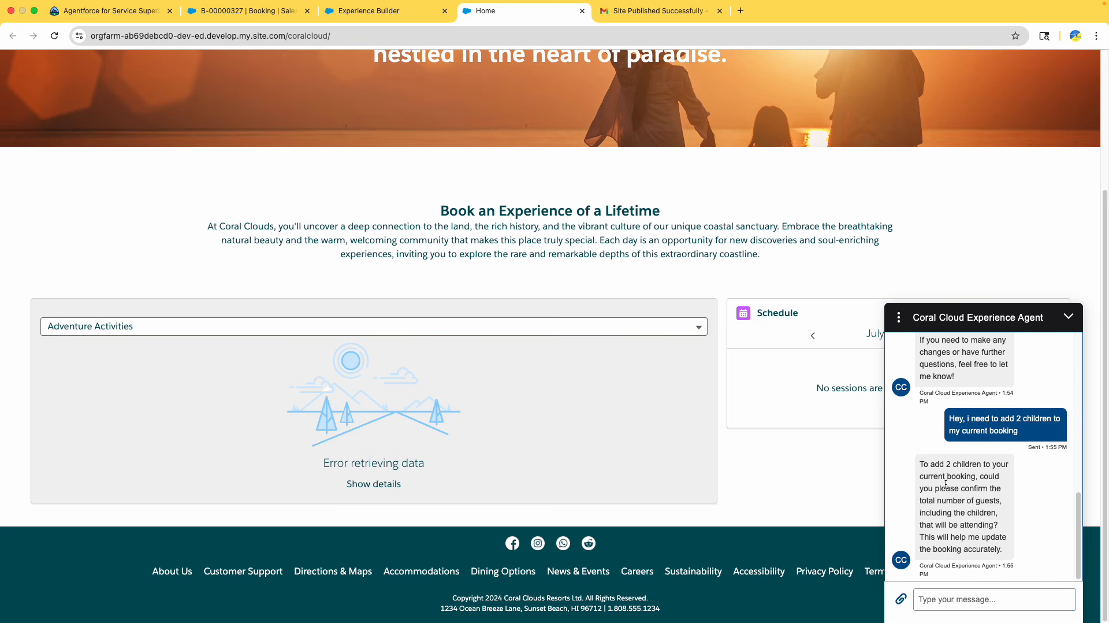
drag(946, 483, 967, 510)
click(985, 515)
click(958, 596)
text(tot)
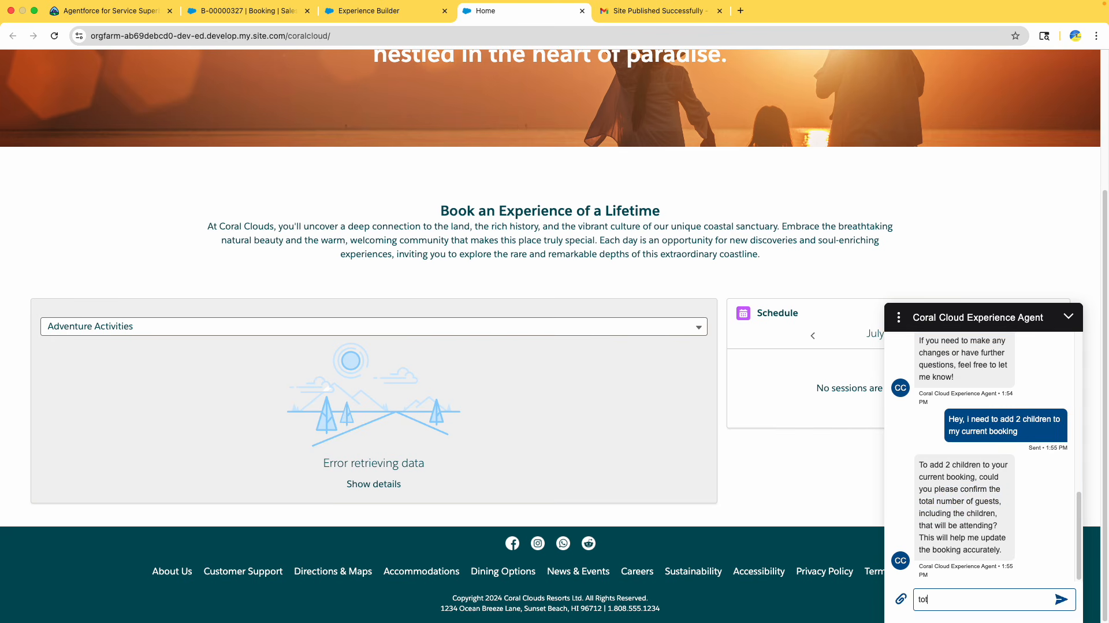
text(al guest are 7 including children)
key(Return)
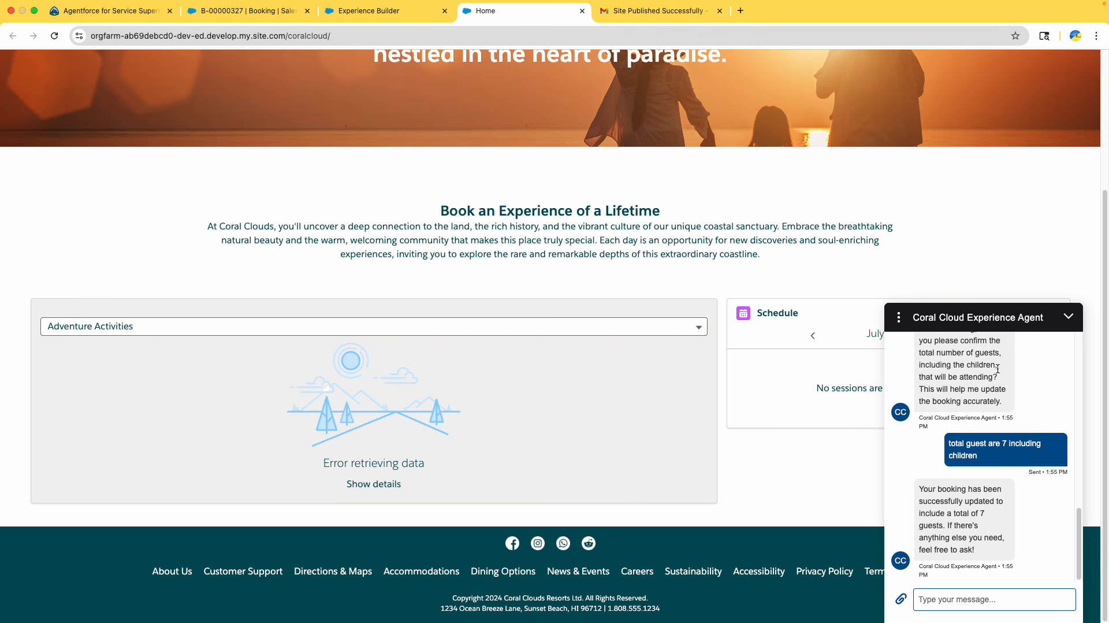
Reload the booking record and check its Number of Guests field
double_click(986, 502)
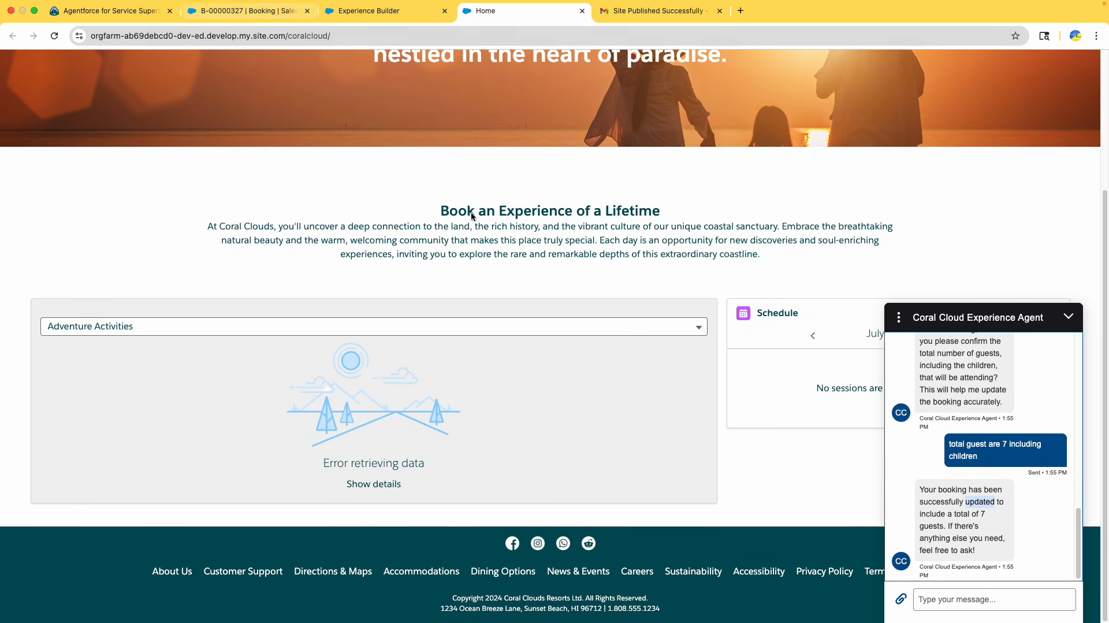
drag(954, 513, 988, 538)
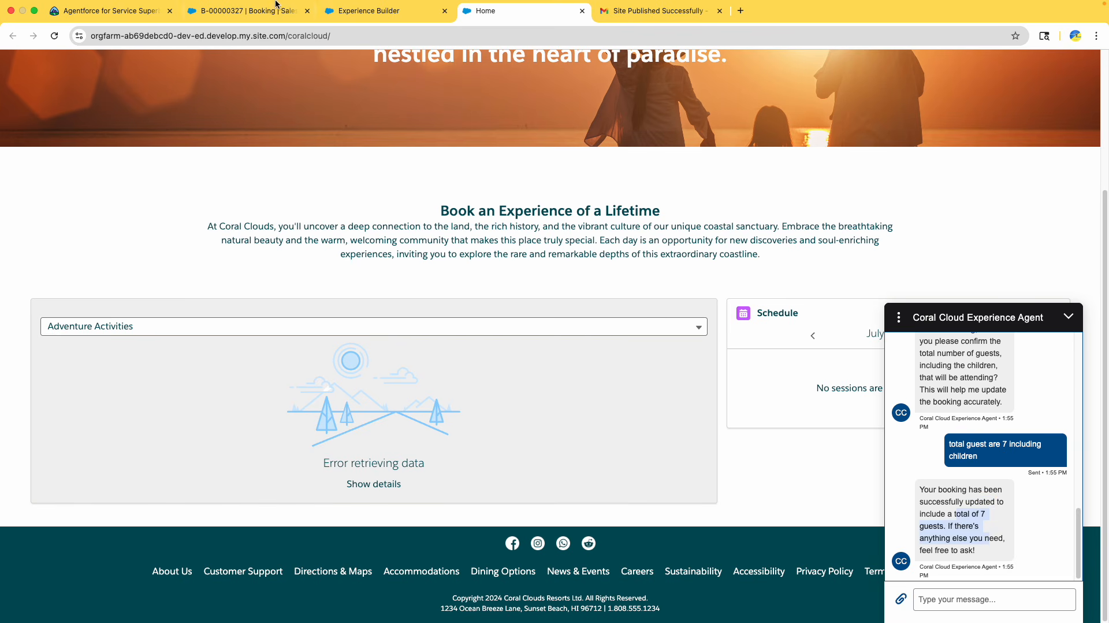
click(249, 10)
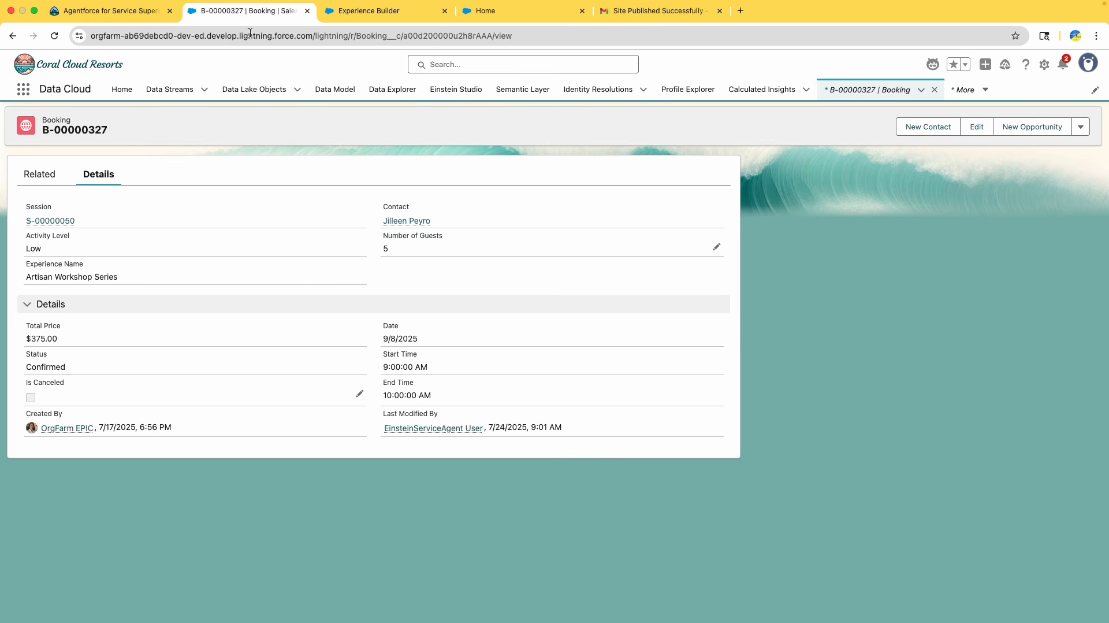
click(55, 36)
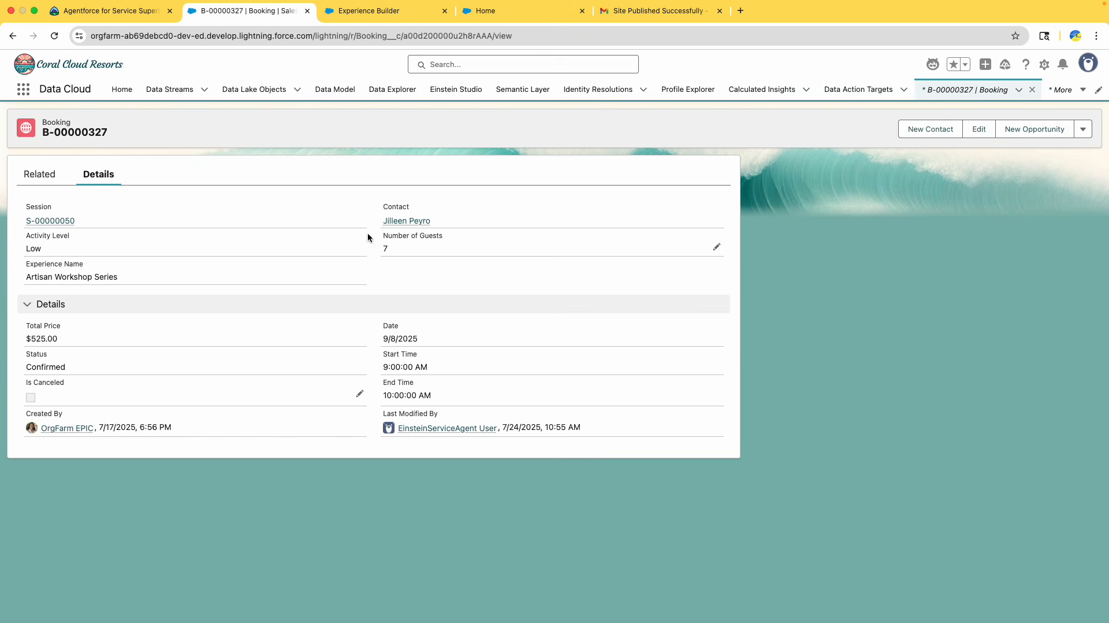
triple_click(403, 248)
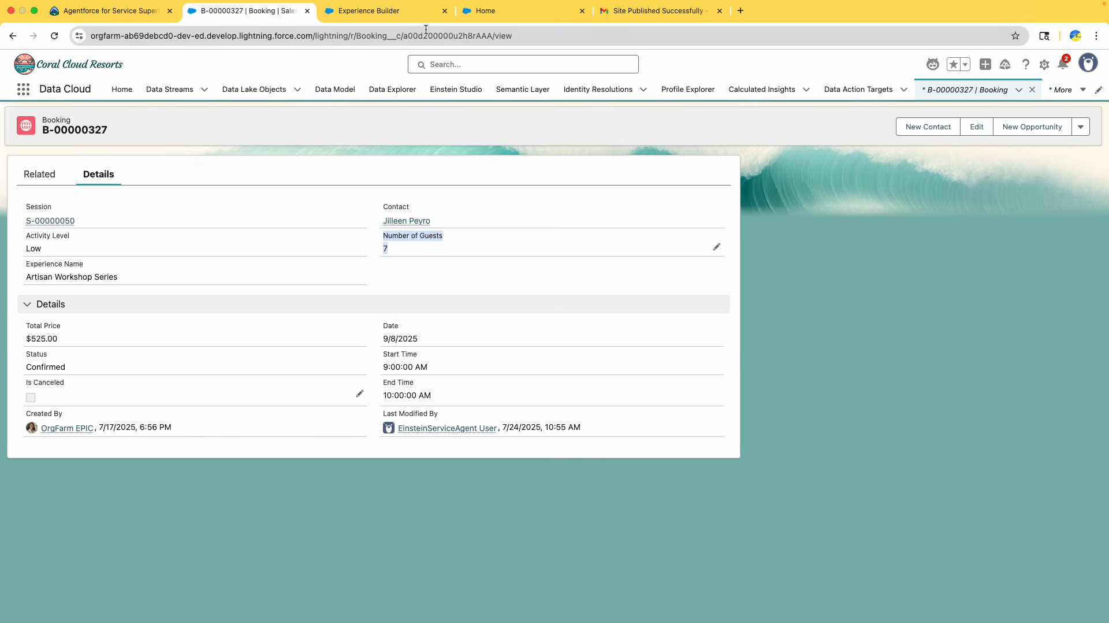
Review the chat conversation on the site and the booking record's Status field
click(389, 16)
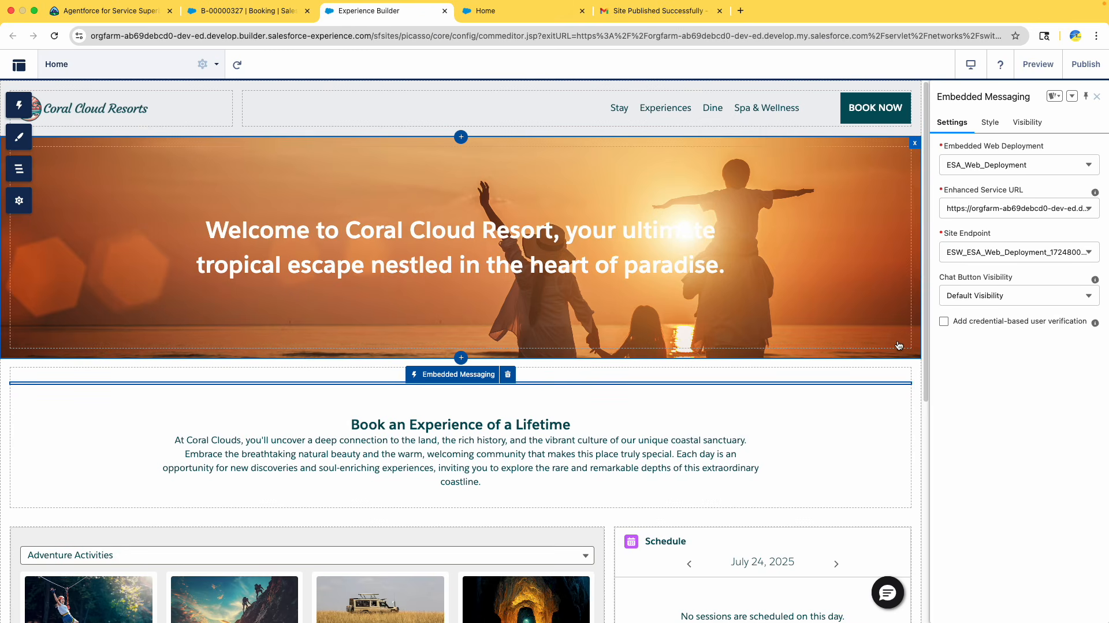
click(539, 16)
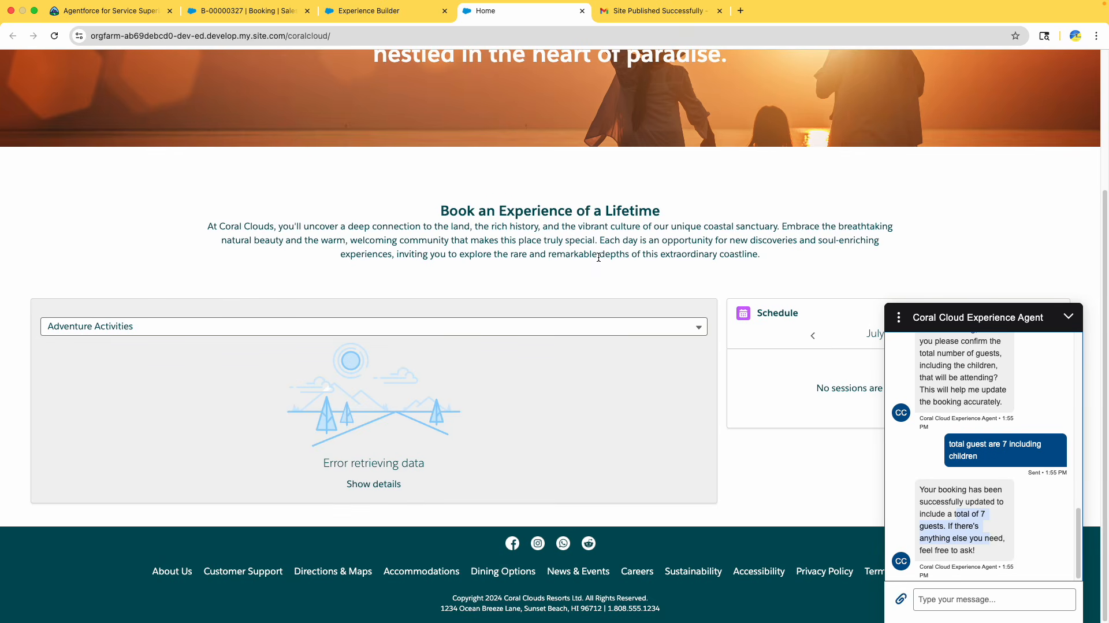
scroll(599, 257, up, 4)
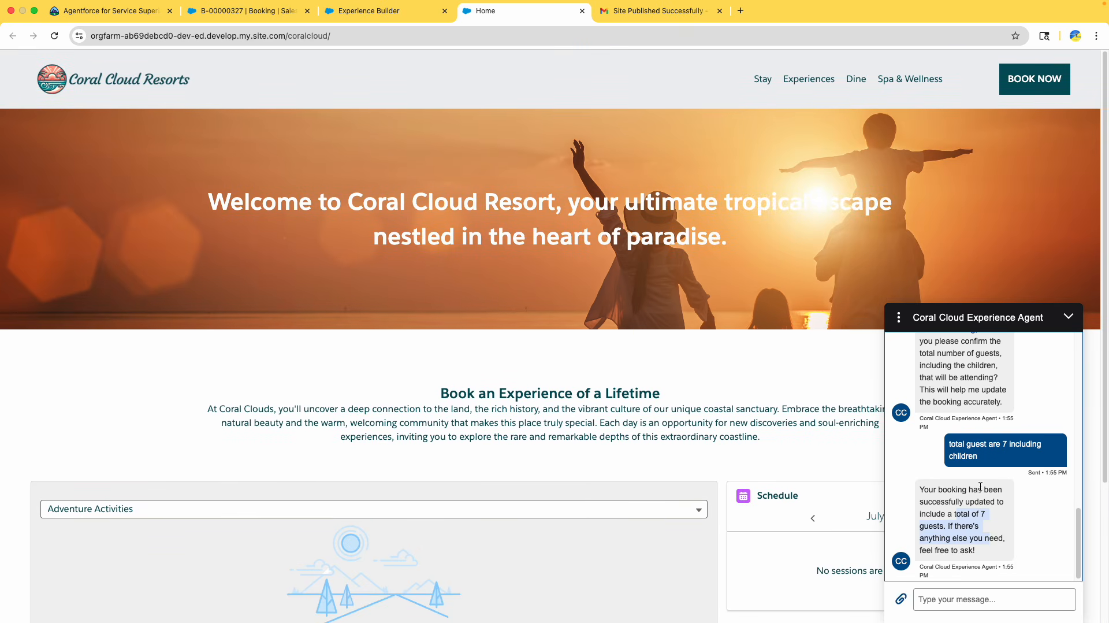
scroll(980, 487, up, 3)
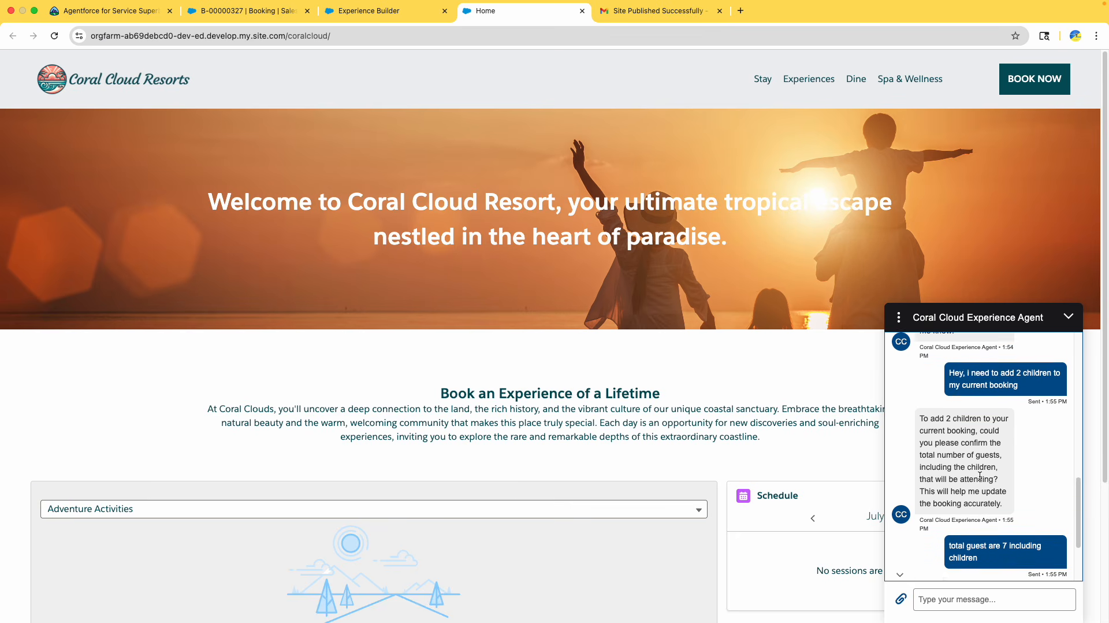
scroll(980, 476, down, 3)
click(948, 604)
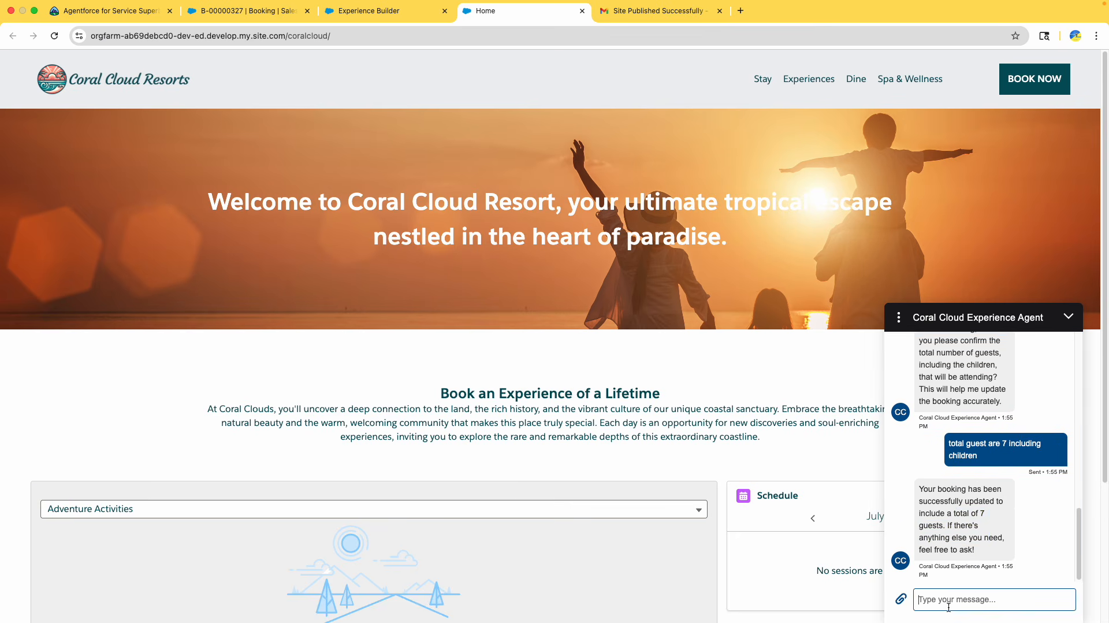
click(191, 7)
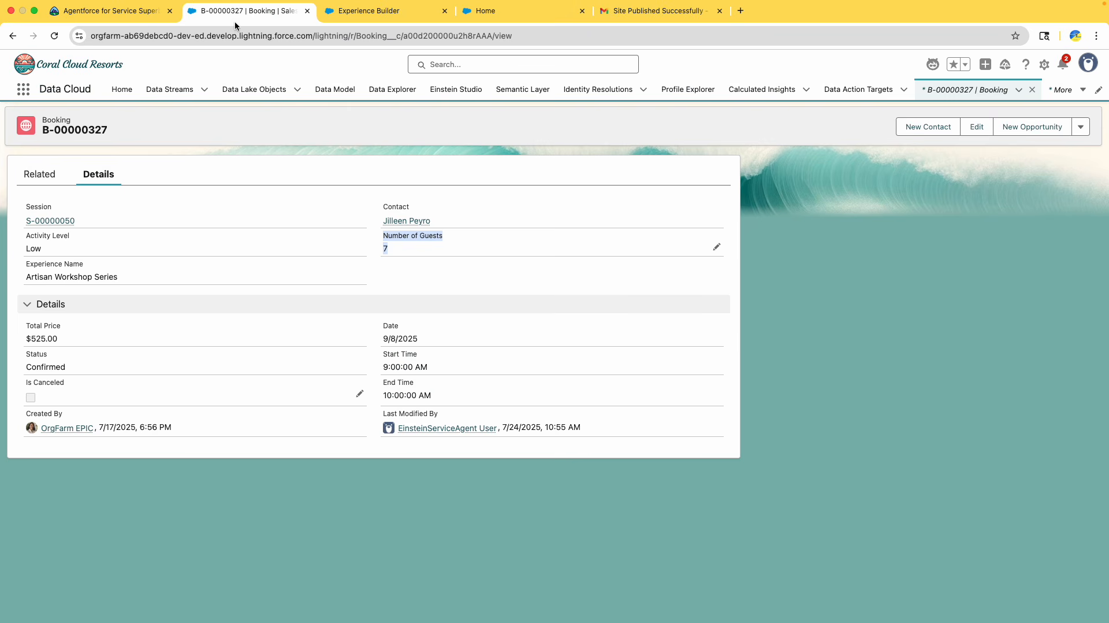
double_click(57, 366)
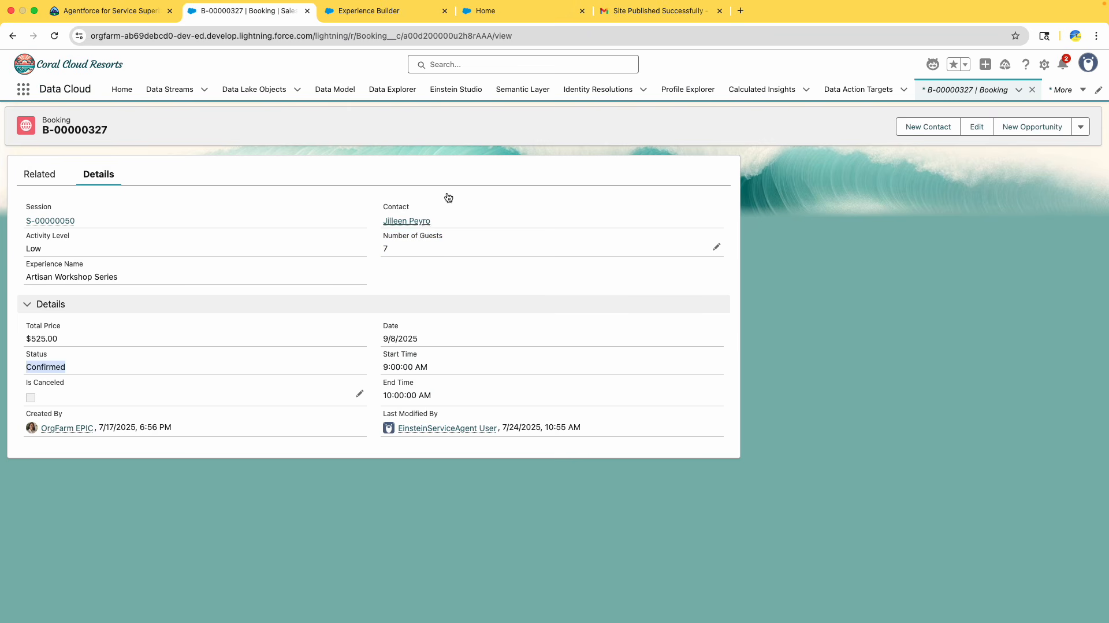
Close the Site Published Successfully email tab
click(621, 10)
click(513, 12)
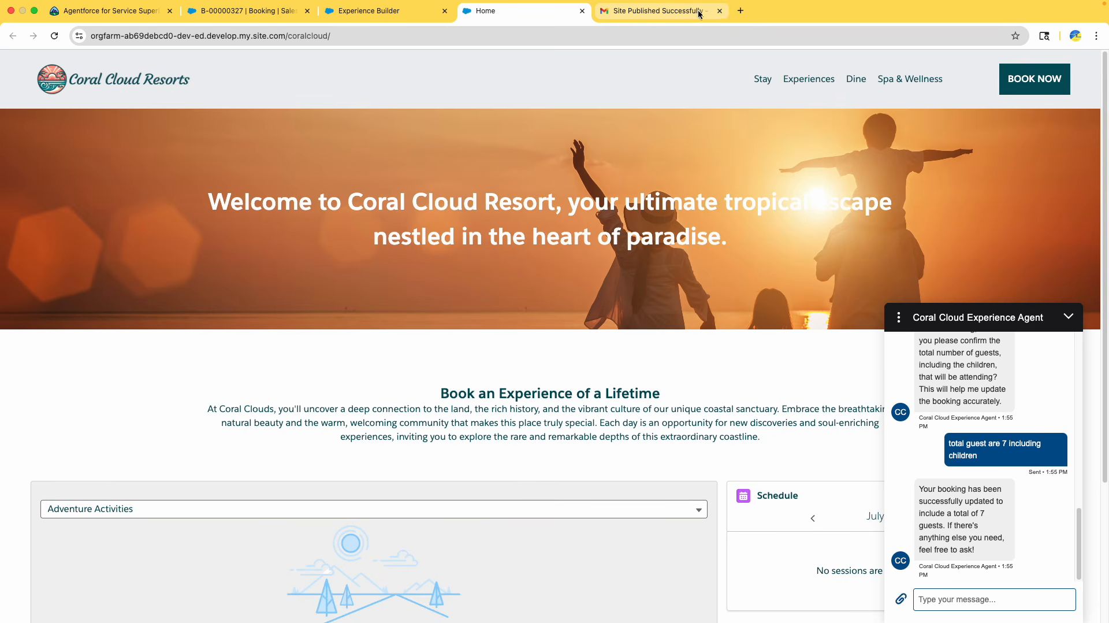
click(720, 10)
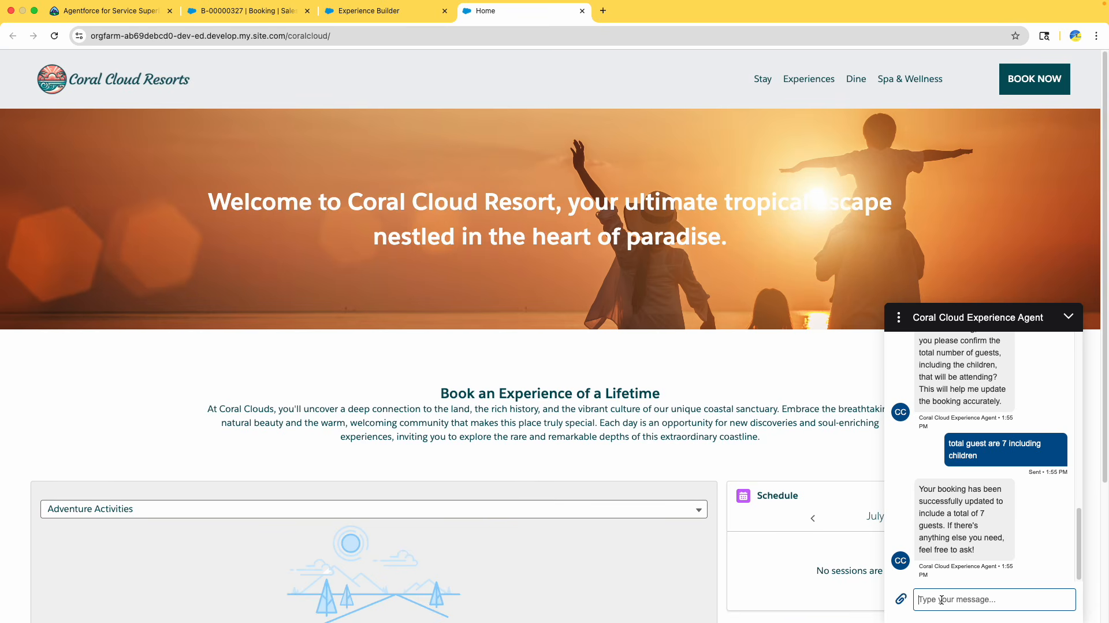
Message the agent "Hey, we had a last minute emergency and had to cancel the boooking with" plus the pasted booking number
text(Hey, w eha)
key(BackSpace)
key(BackSpace)
key(BackSpace)
text(had a last minute emergency and ha)
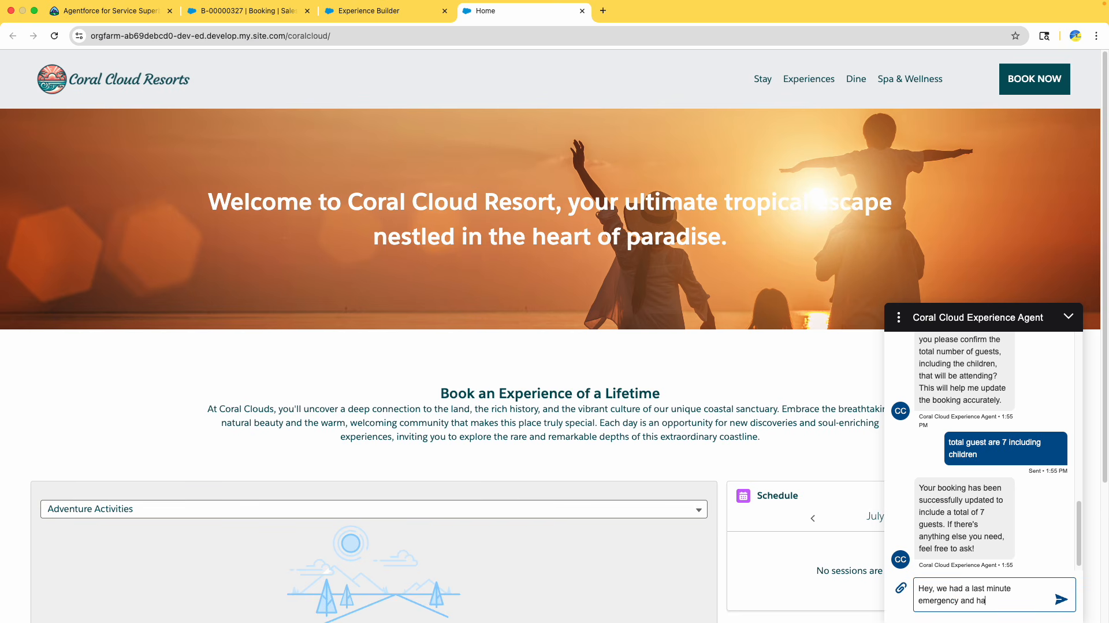
text(d to cancel the boooking with)
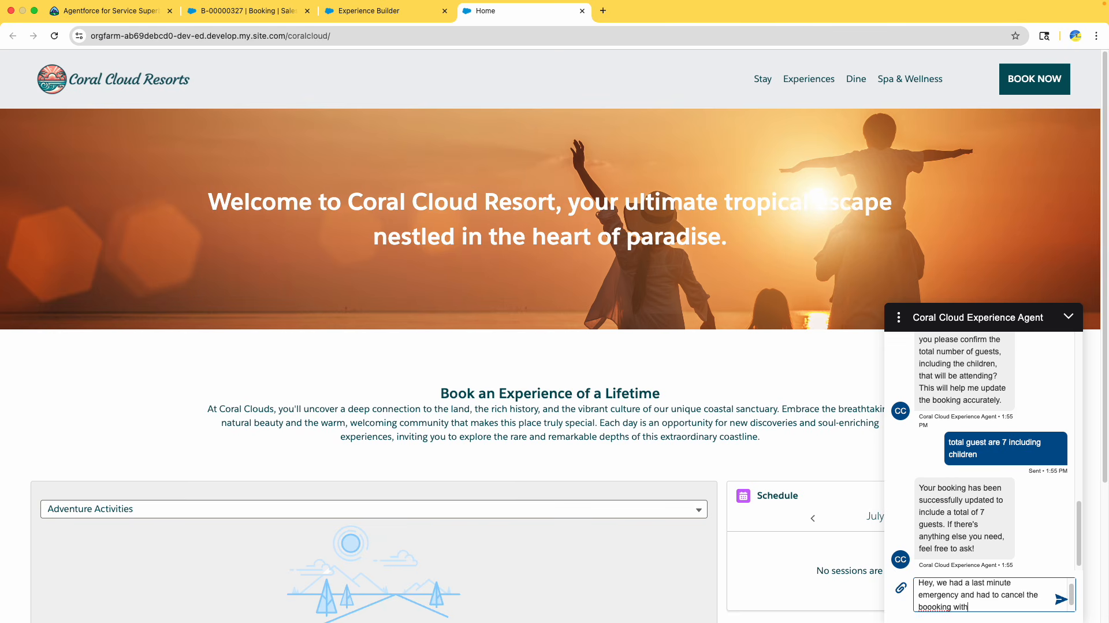
text(B-00000327)
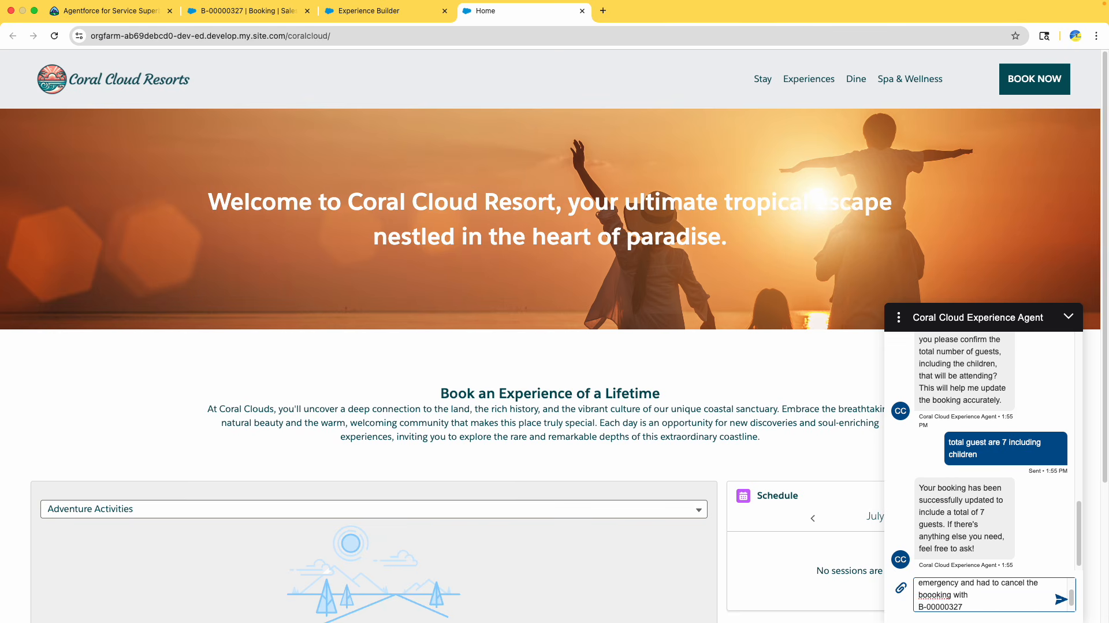
key(Return)
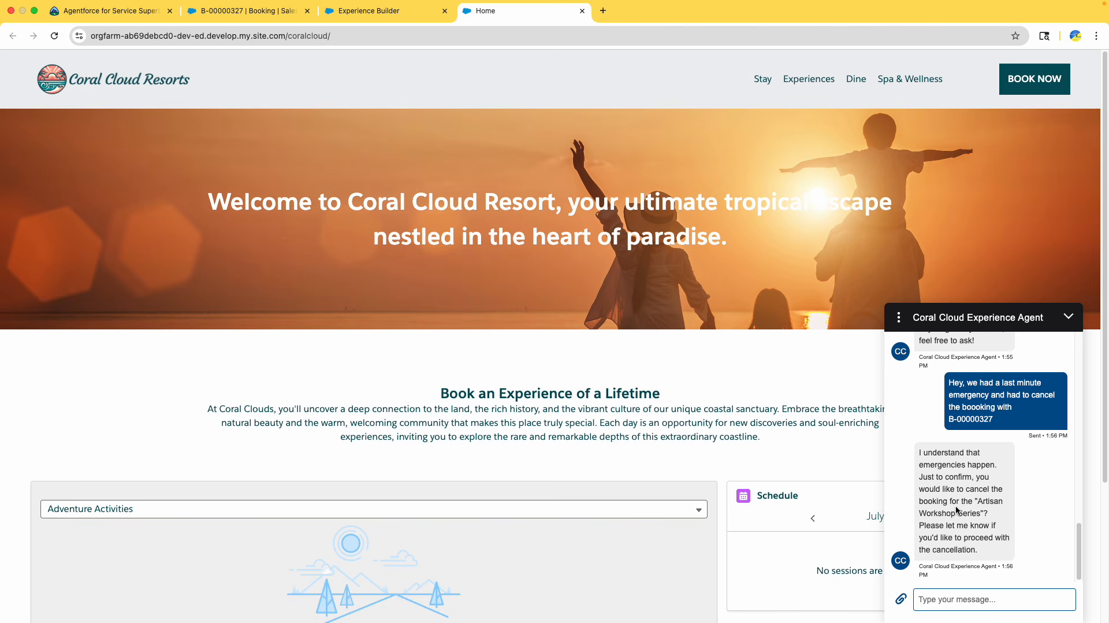
Reply to the agent's cancellation question with "yes proceed"
drag(963, 465, 998, 465)
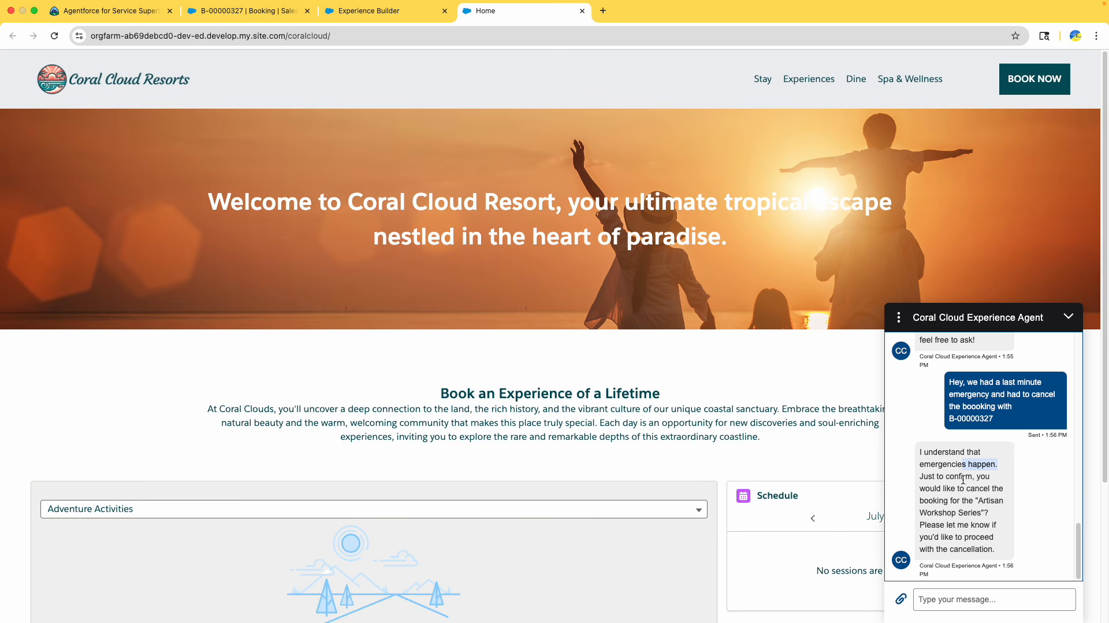
scroll(965, 482, down, 1)
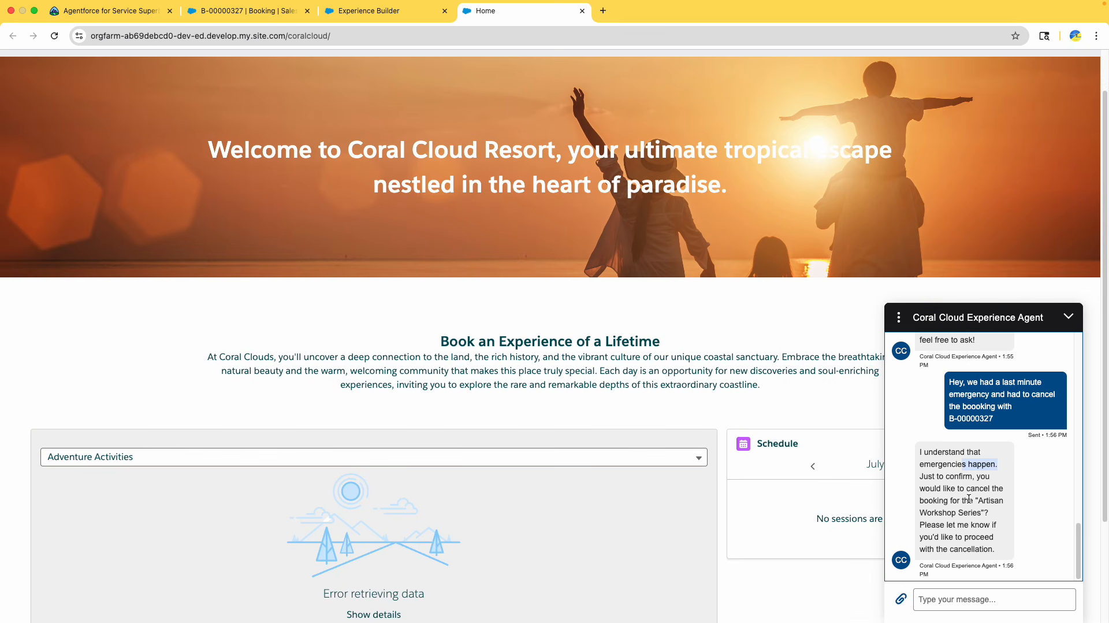
click(961, 482)
scroll(963, 498, down, 1)
drag(986, 500, 986, 547)
click(945, 596)
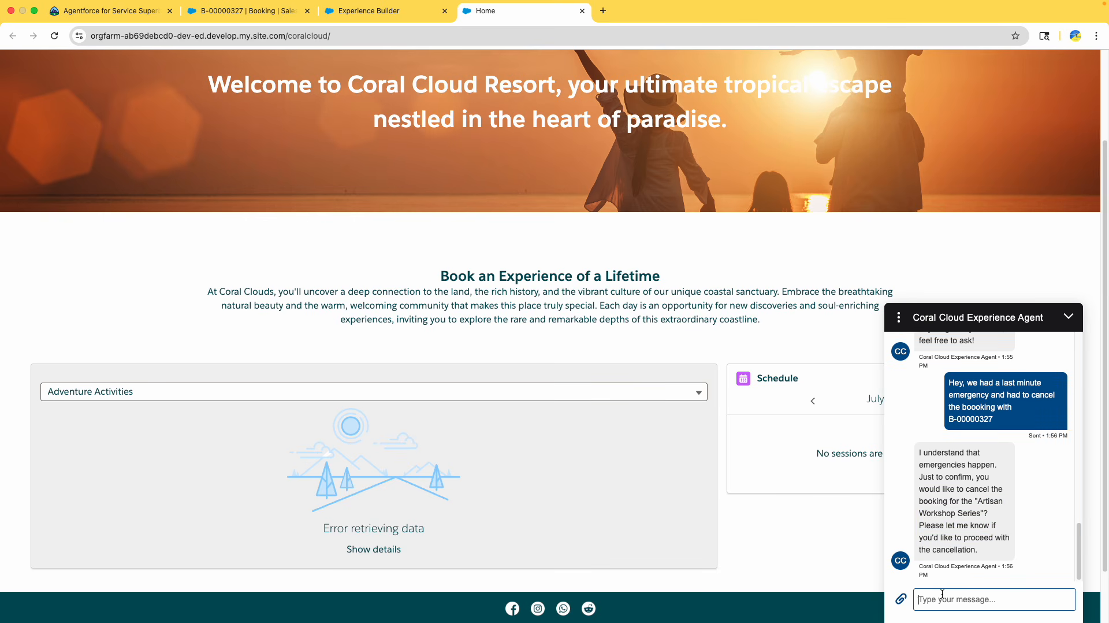
text(yes proceed)
key(Return)
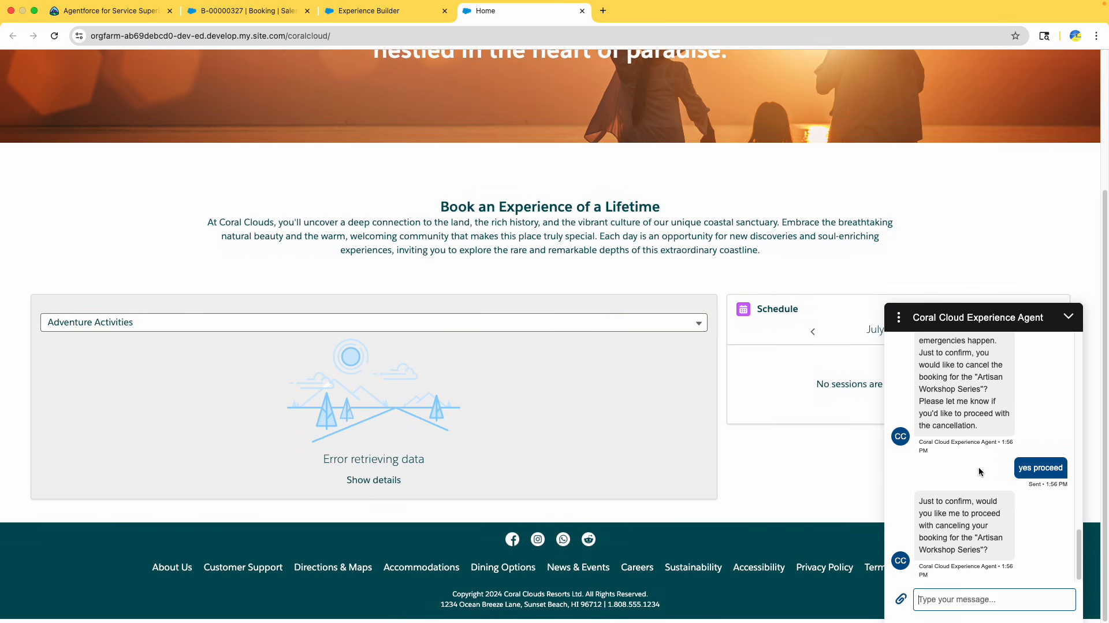
Reply "Yes" to confirm canceling the Artisan Workshop Series booking
click(952, 502)
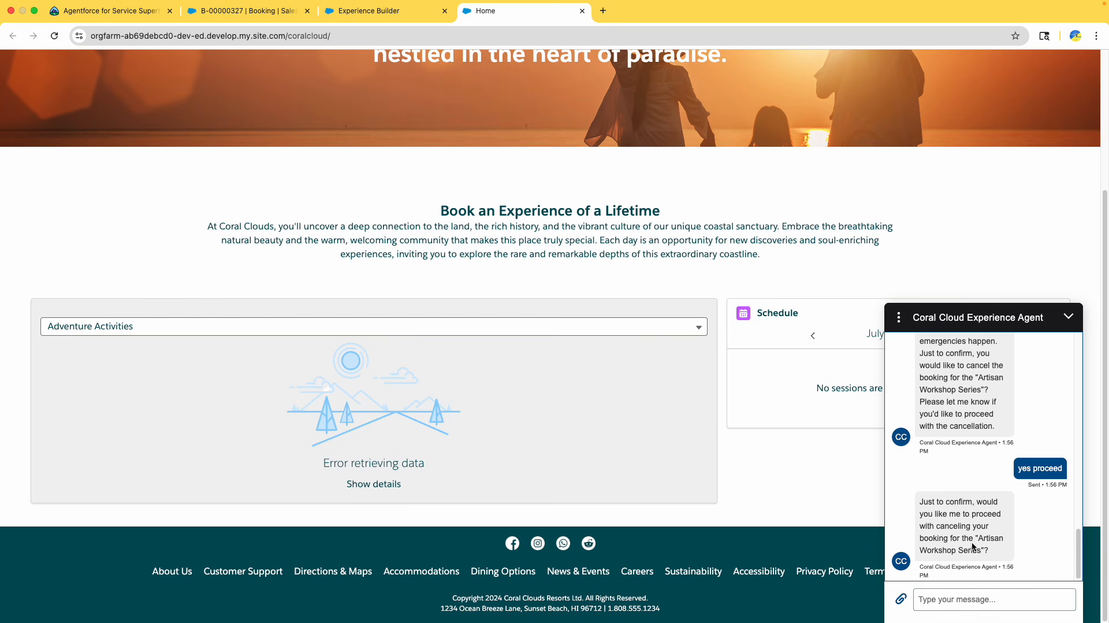
click(953, 599)
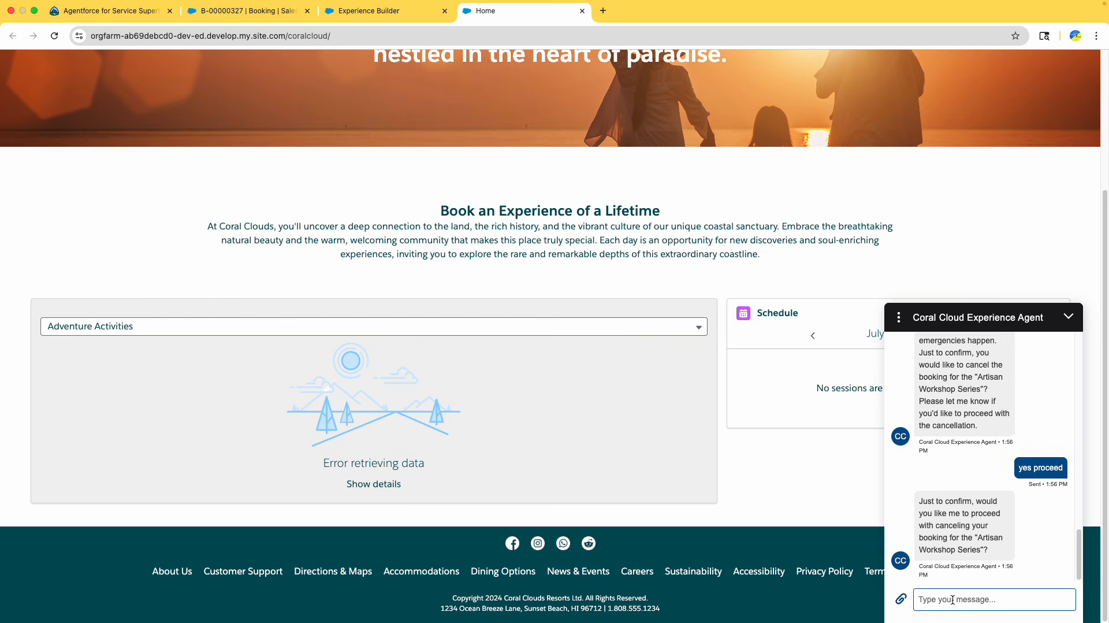
text(Yes)
key(Return)
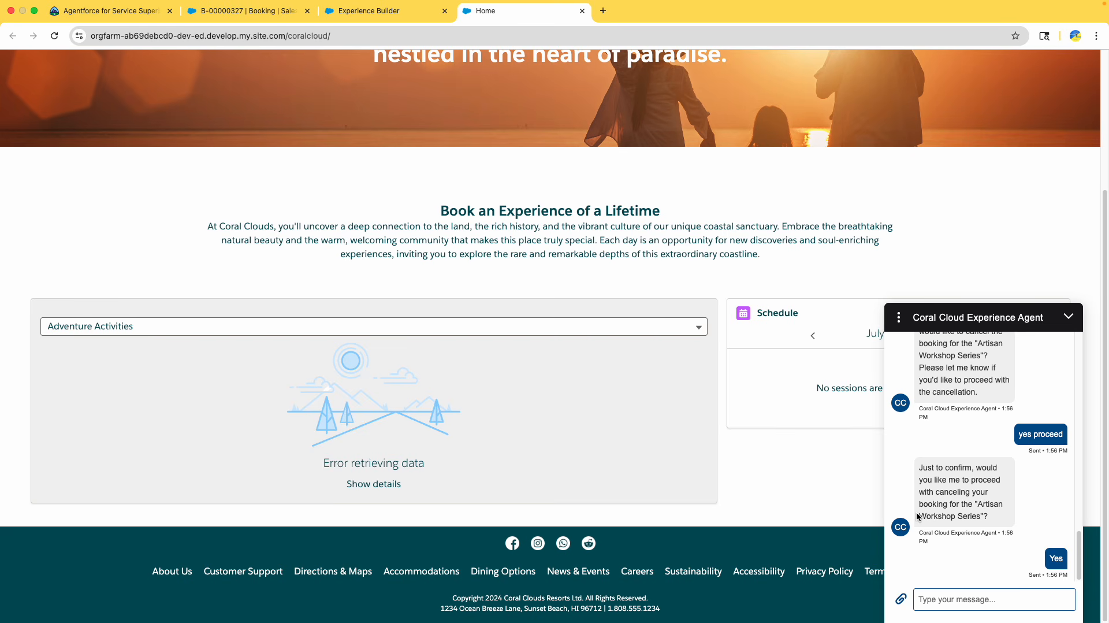
Reload the booking record and check its Status and Is Canceled fields
drag(921, 478, 975, 527)
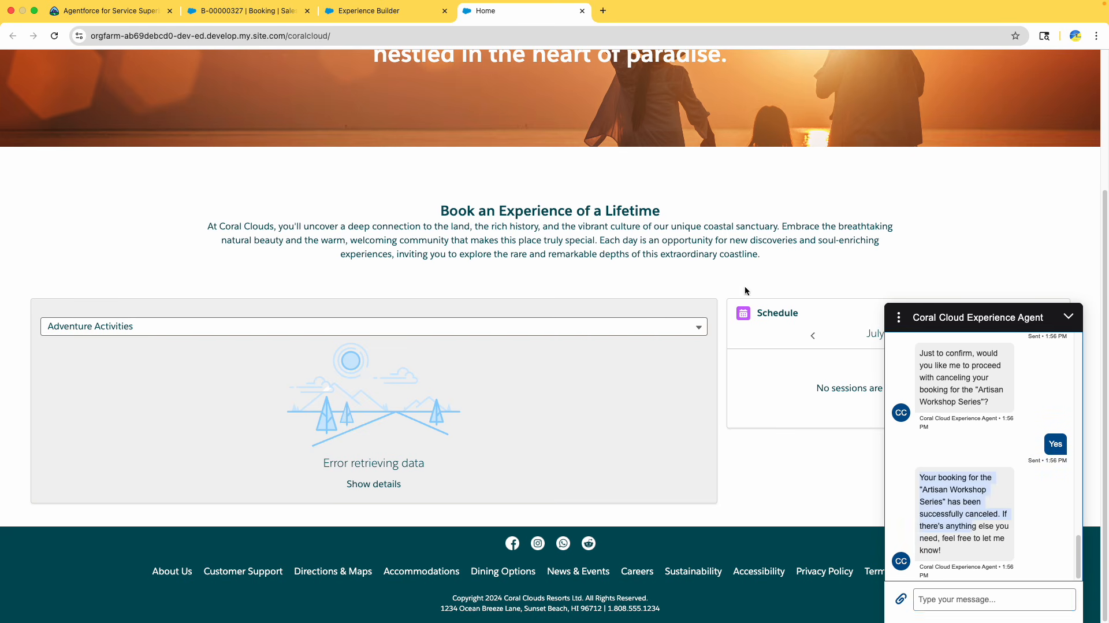
click(262, 10)
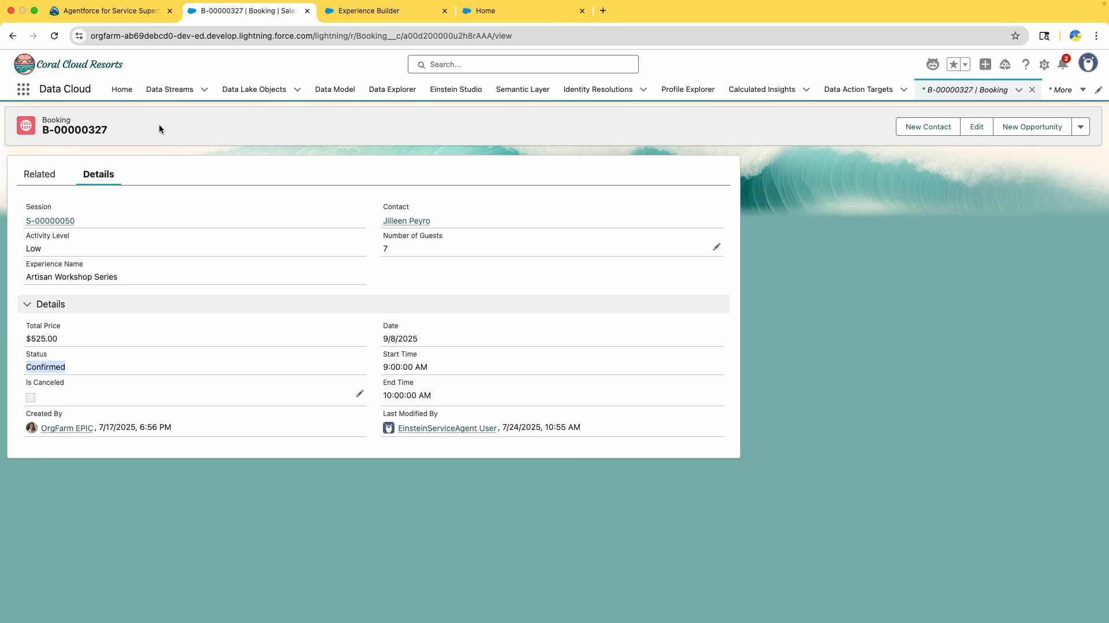
click(54, 37)
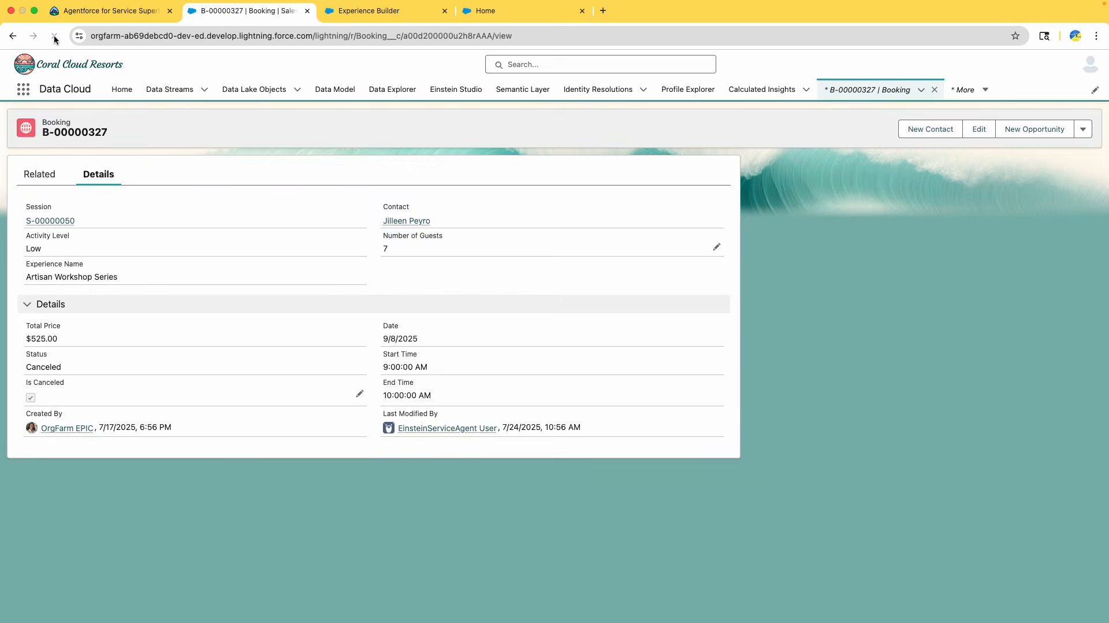
drag(65, 368, 2, 355)
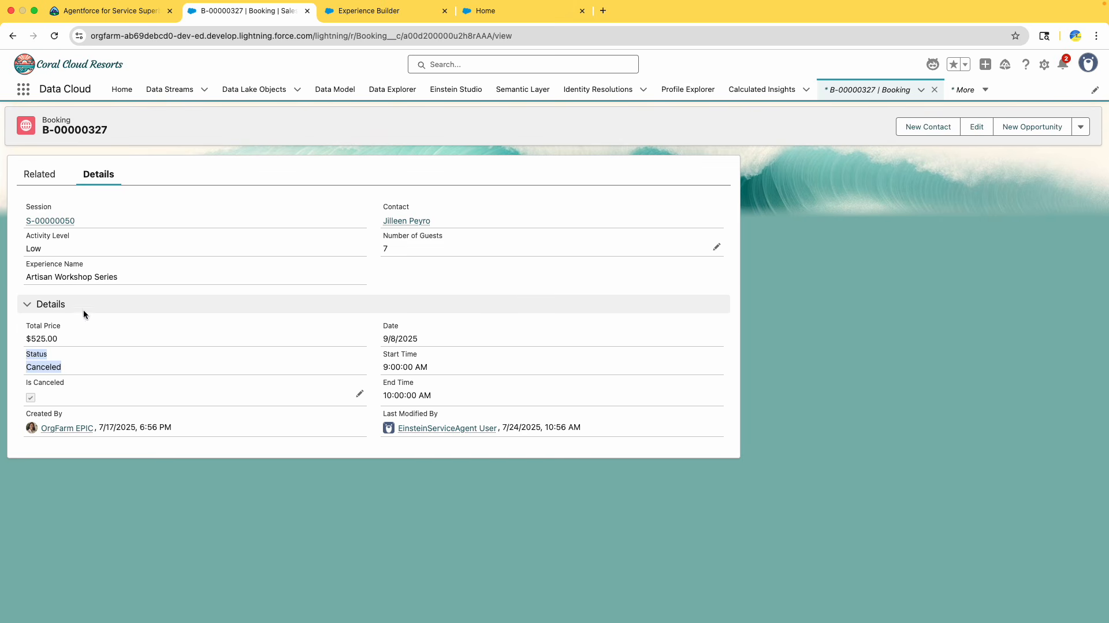
Run Check Challenge for the Deploy Agent and Transfer Conversations challenge on the superbadge page
click(107, 10)
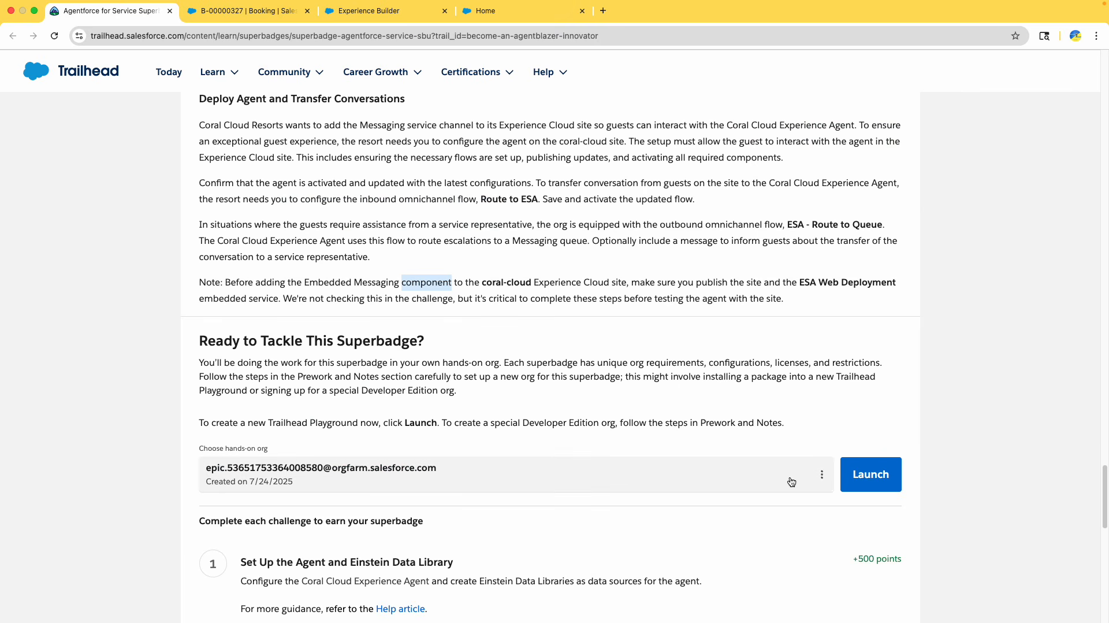
scroll(787, 483, down, 14)
scroll(772, 473, up, 4)
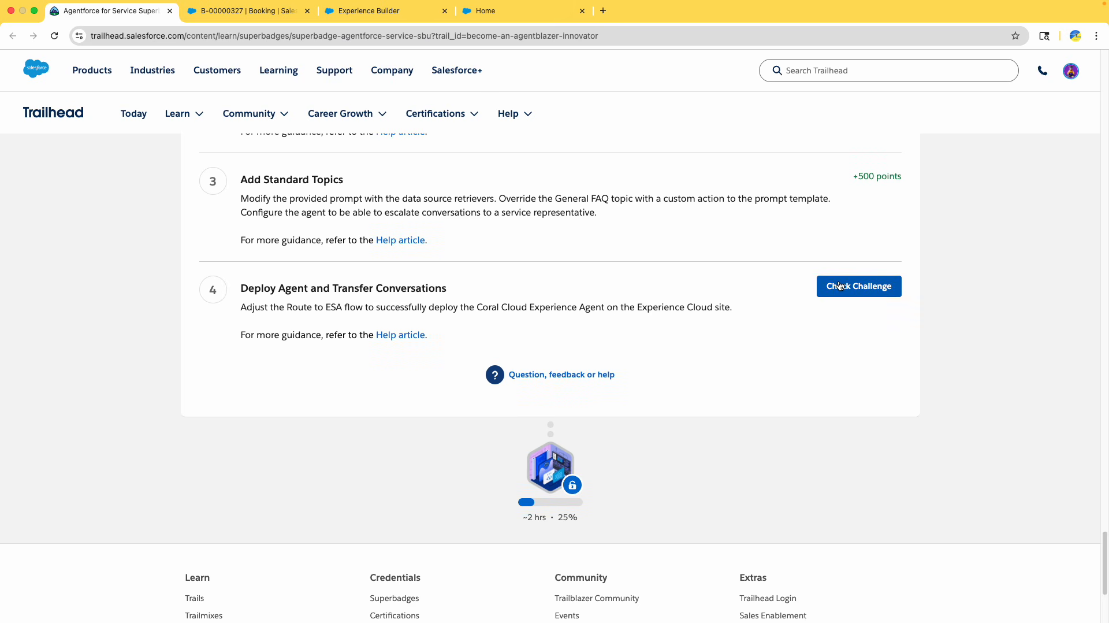
click(859, 274)
scroll(896, 389, up, 1)
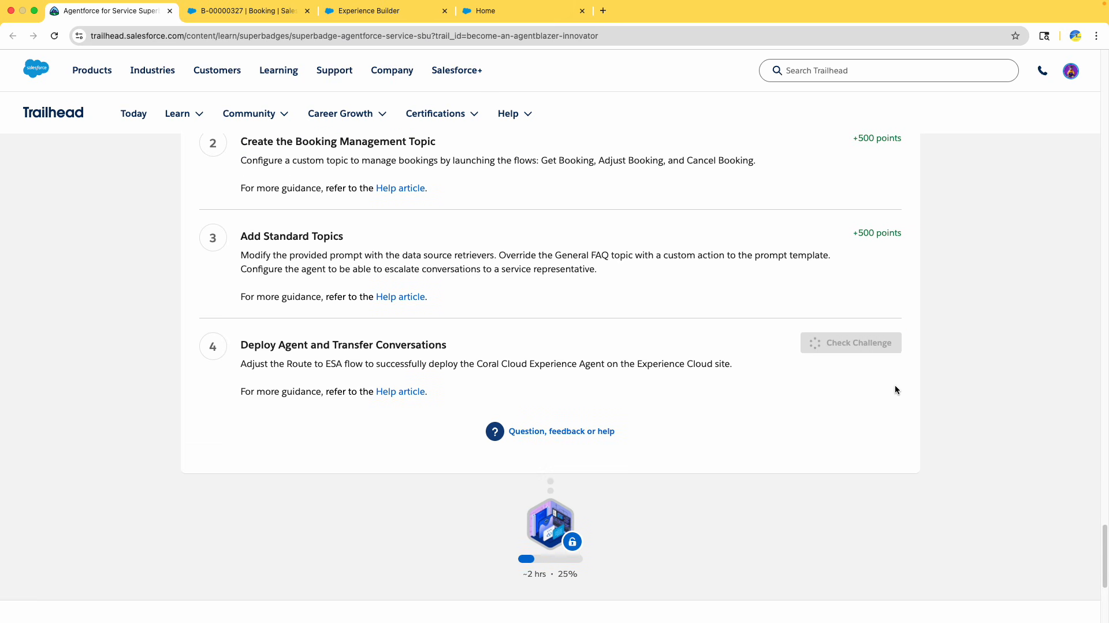
scroll(895, 387, down, 1)
scroll(892, 385, up, 3)
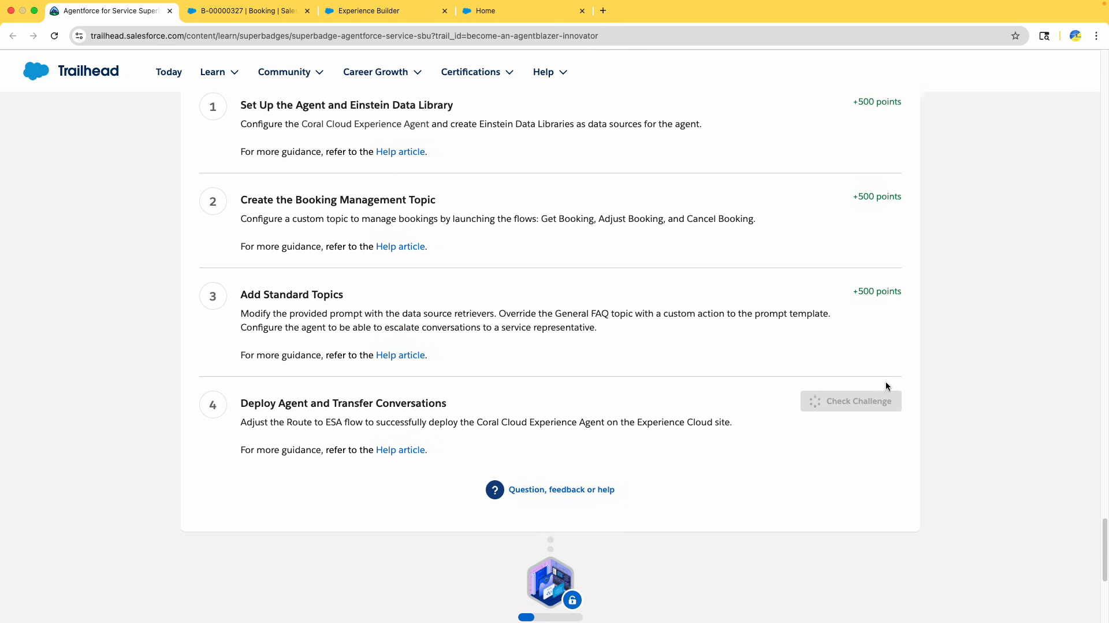
scroll(913, 381, up, 1)
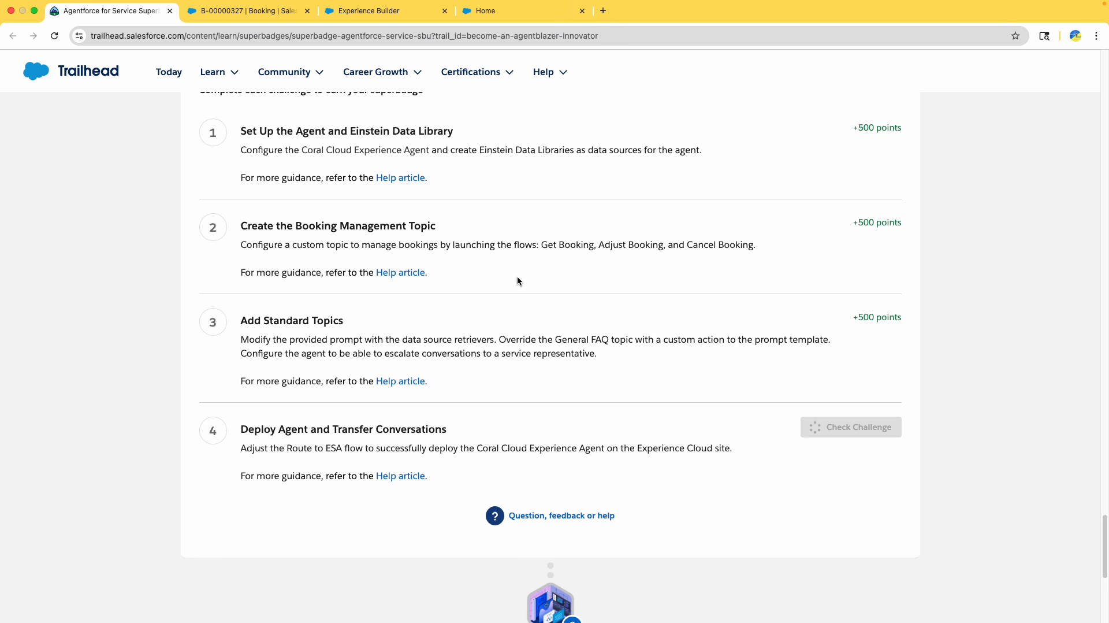
scroll(518, 280, up, 15)
scroll(518, 282, down, 15)
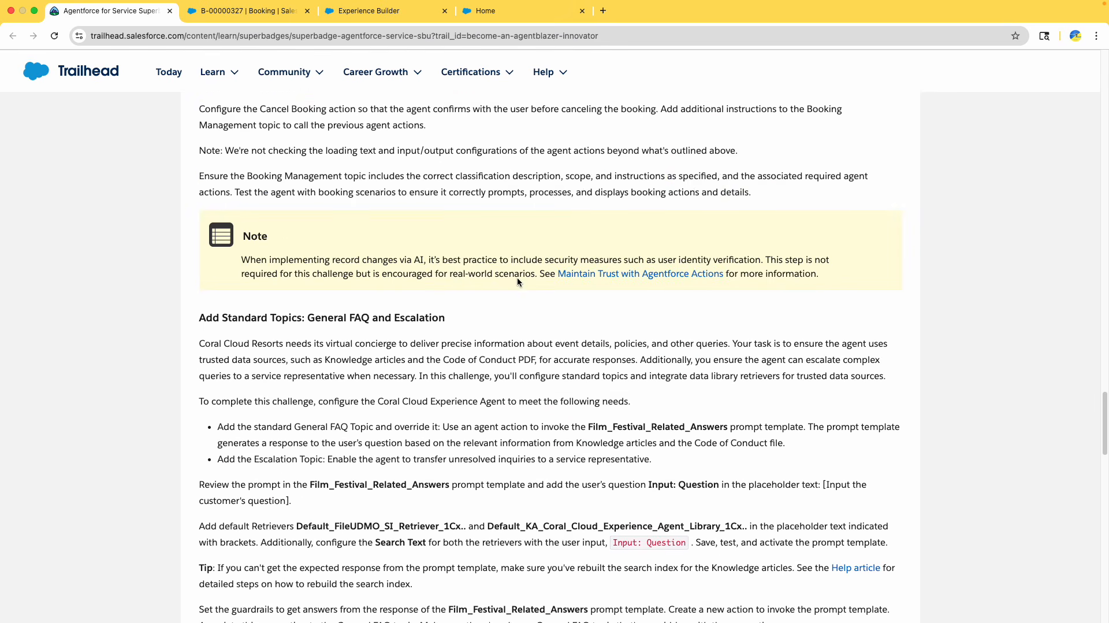
scroll(517, 281, down, 5)
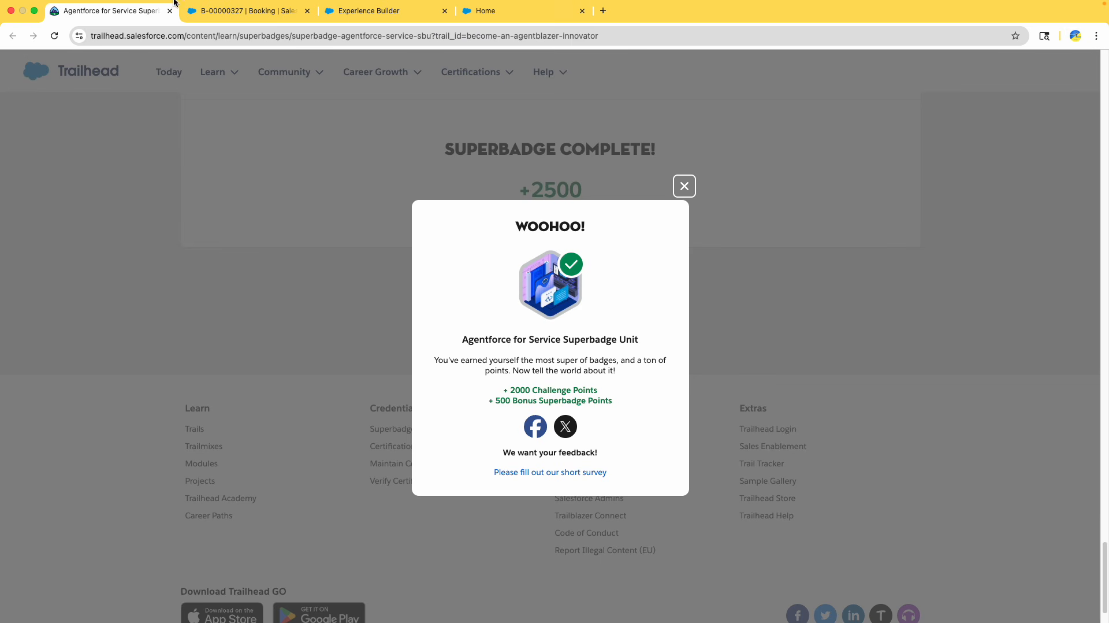
Ask the site's chat agent for escalation with the message "Hey i need to escalate"
click(375, 10)
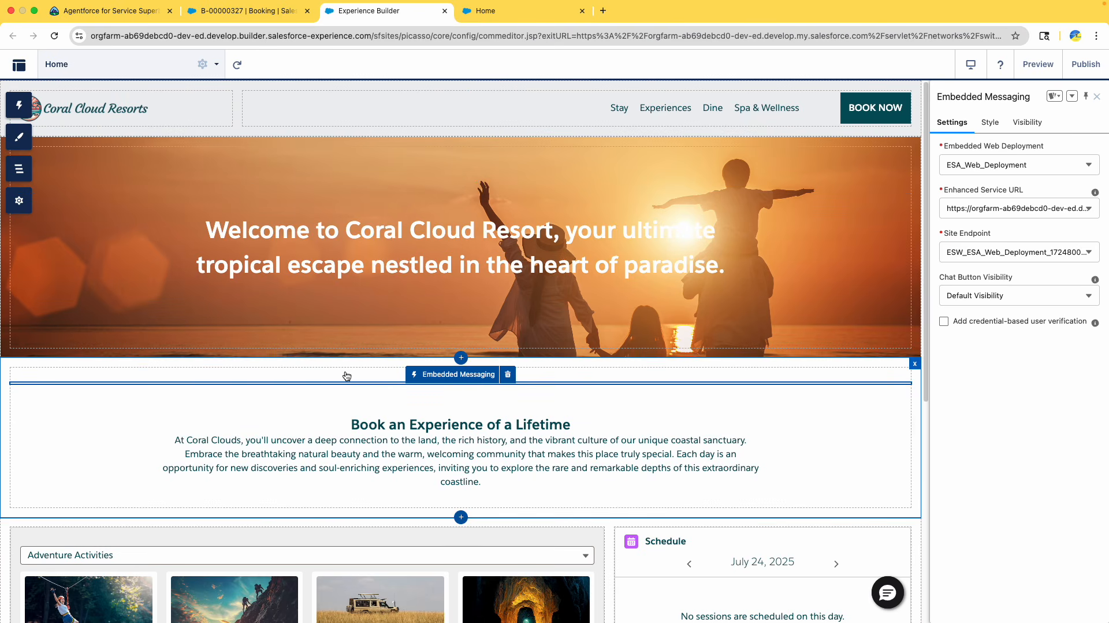
click(520, 11)
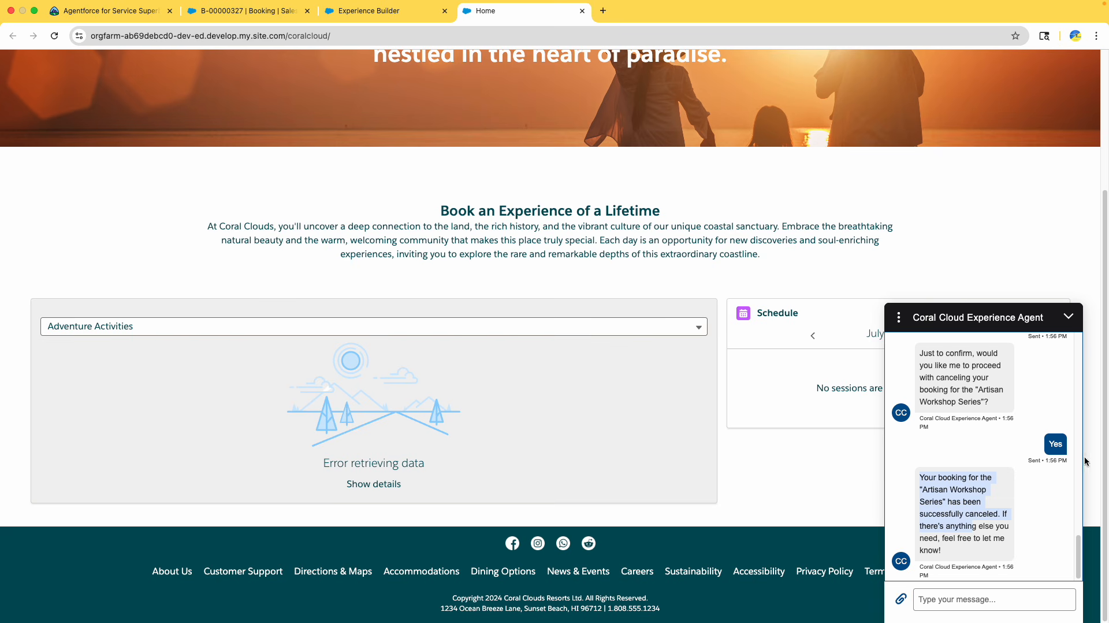
scroll(1002, 429, up, 10)
scroll(1003, 431, up, 5)
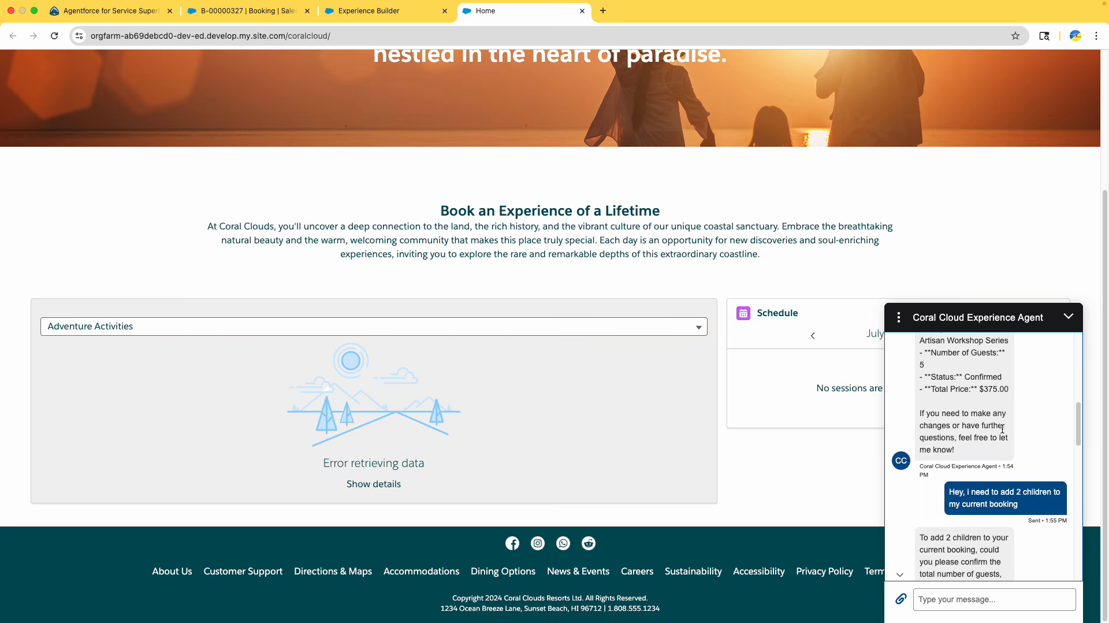
scroll(1002, 431, down, 15)
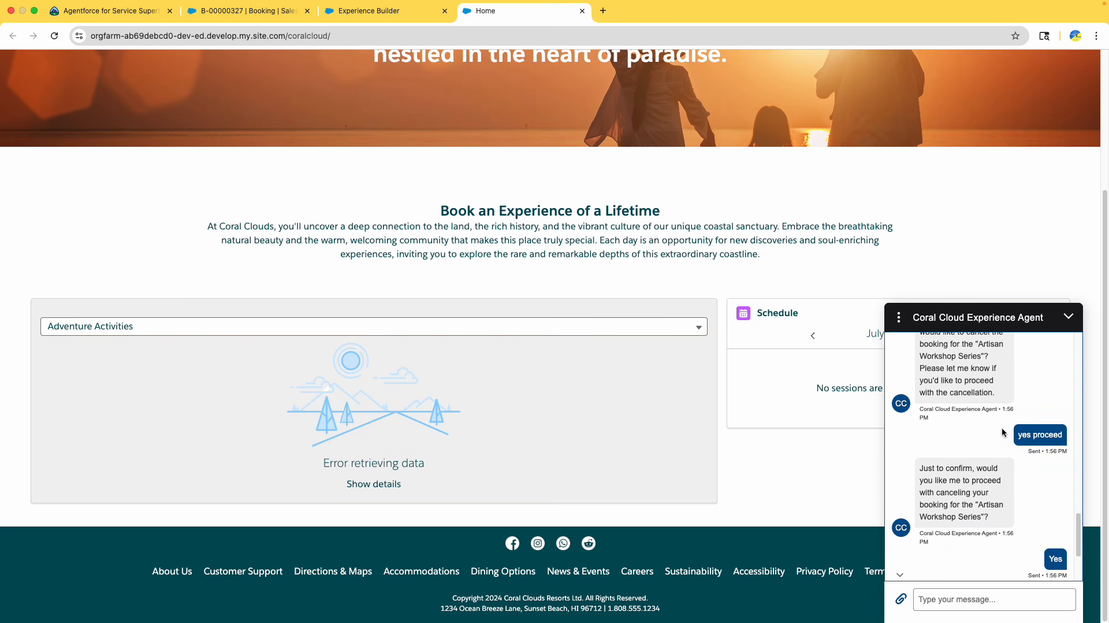
scroll(1003, 433, down, 3)
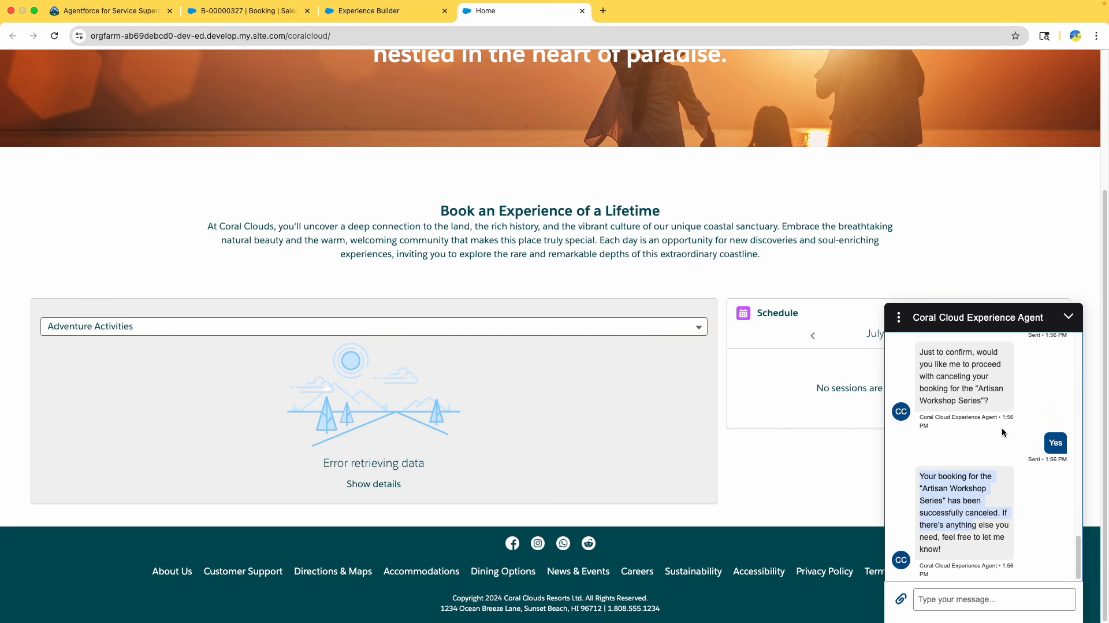
click(977, 604)
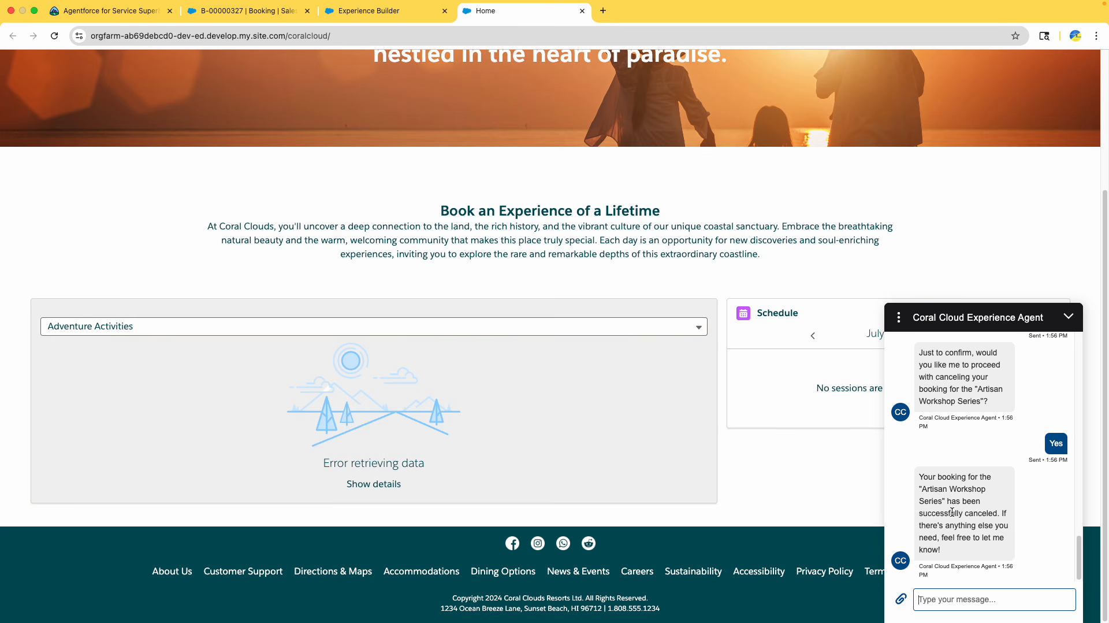
text(Hey i need to escalate oen)
key(Return)
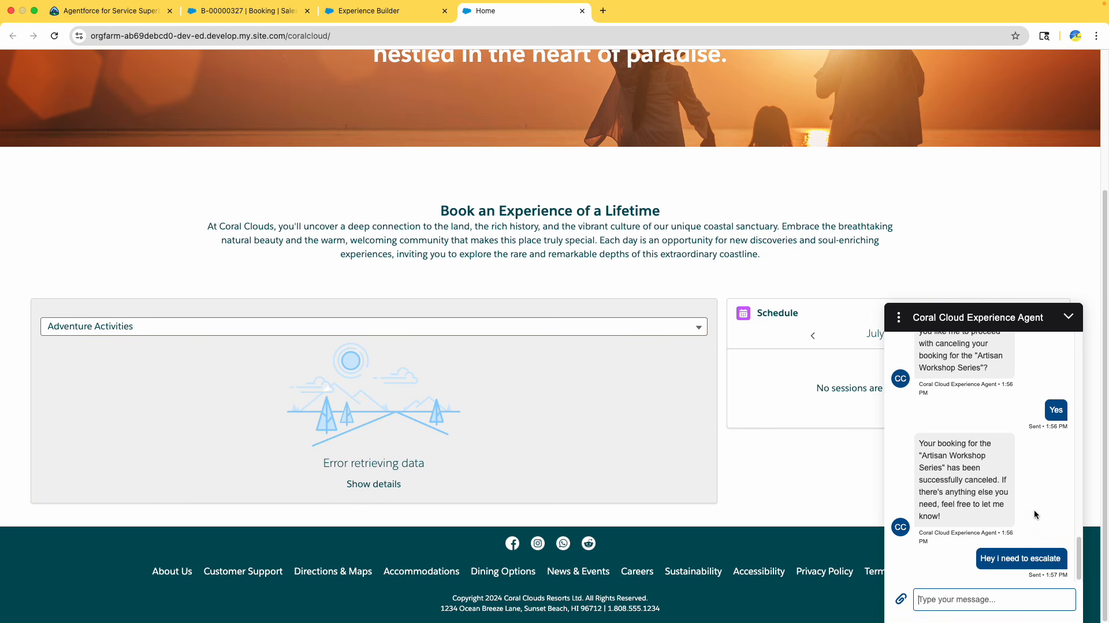
Close the superbadge completion dialog on the Trailhead page
drag(935, 514, 904, 510)
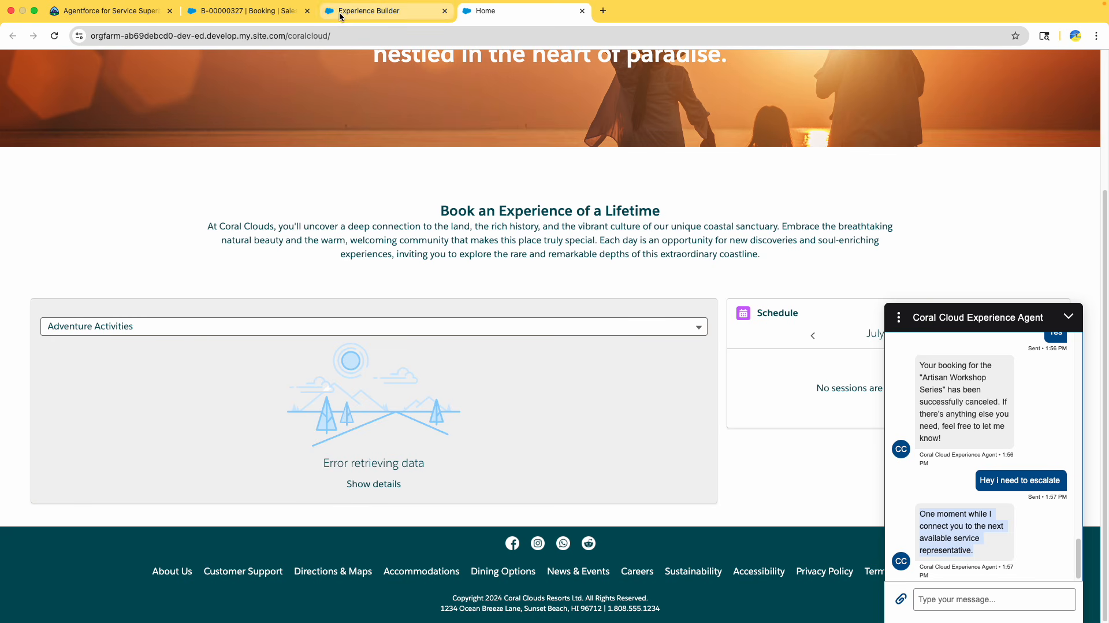
click(370, 10)
click(124, 11)
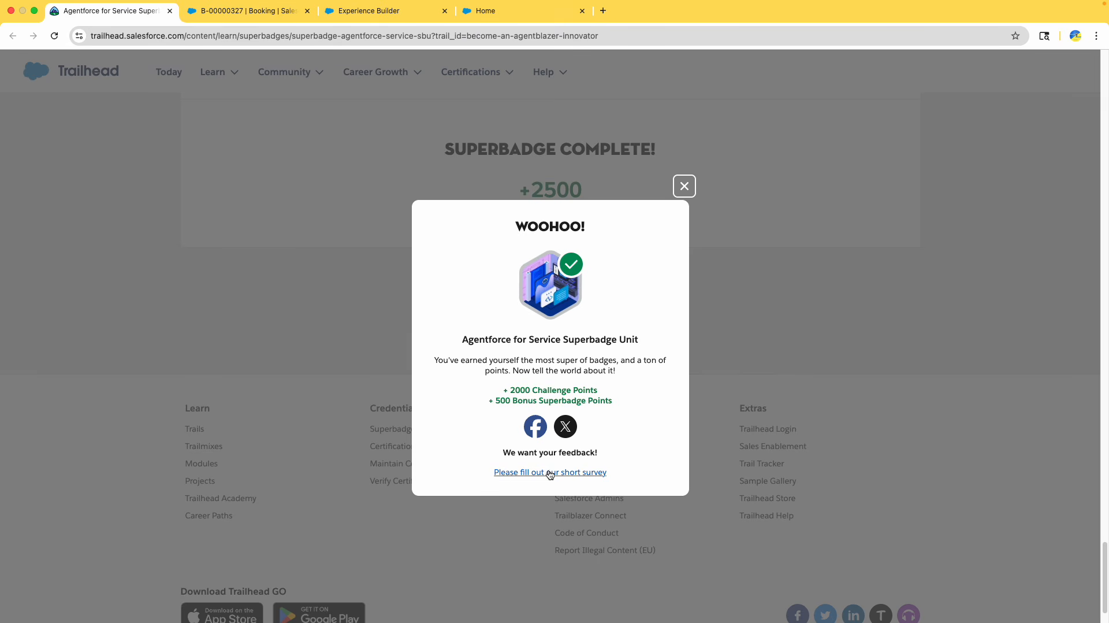
click(684, 187)
scroll(572, 289, up, 20)
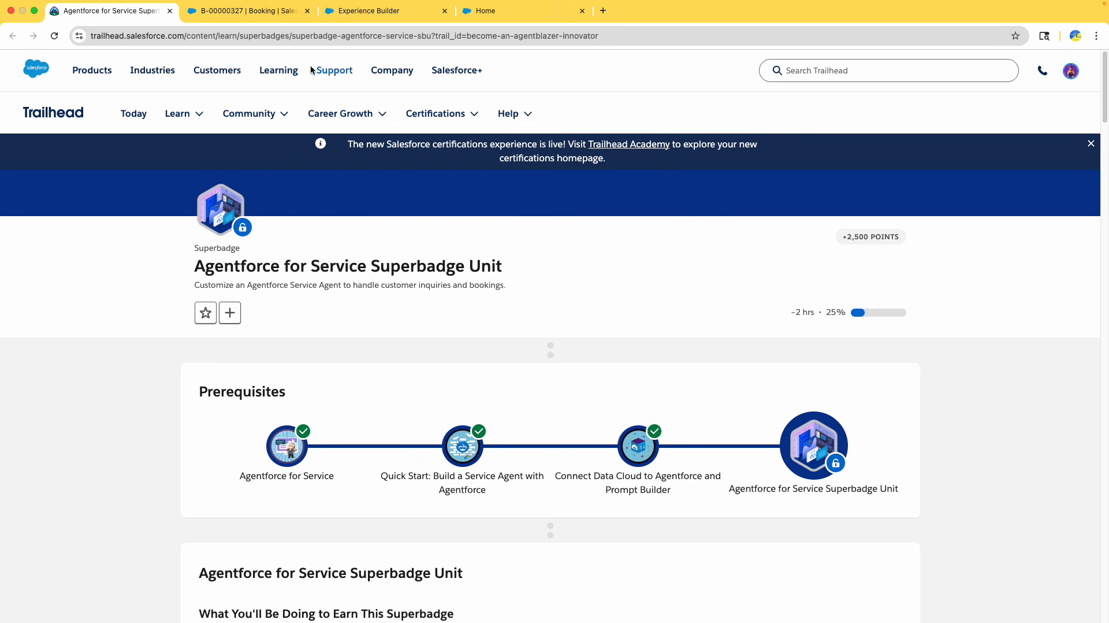
Open trailhead.salesforce.com/agentblazer and continue the Level 2 Innovator trail
click(289, 42)
text(tr)
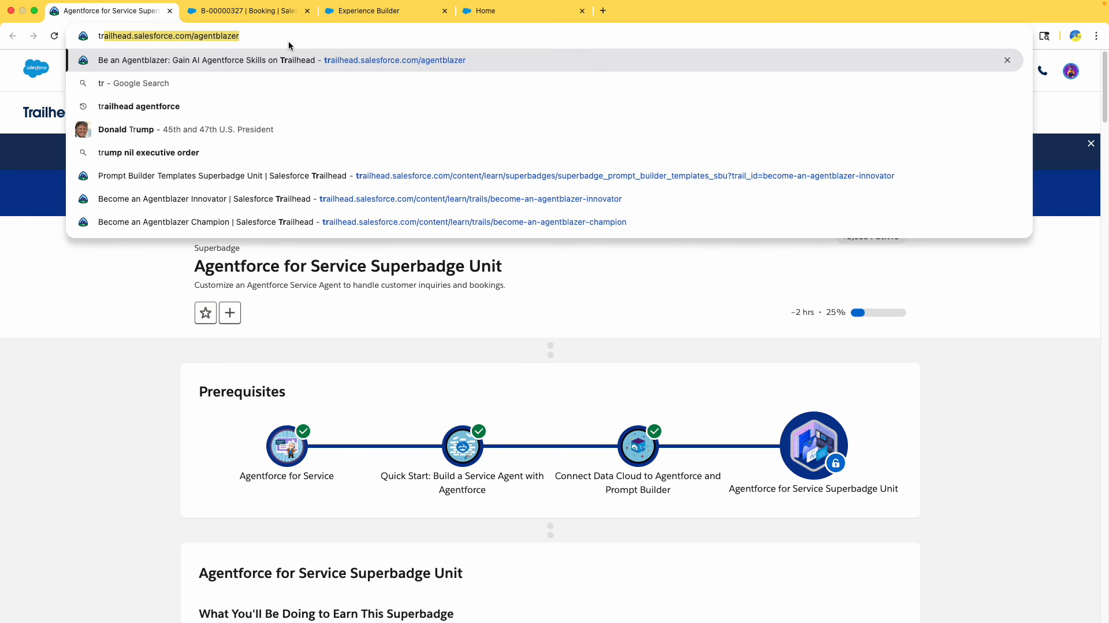
key(Return)
scroll(571, 447, down, 5)
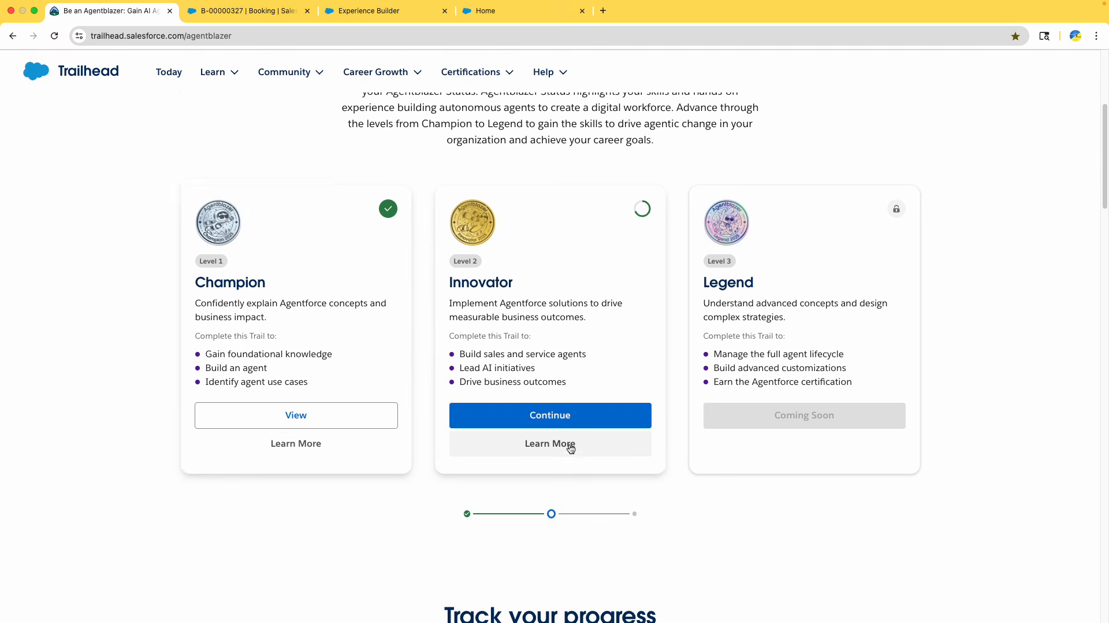
scroll(571, 447, down, 1)
click(564, 374)
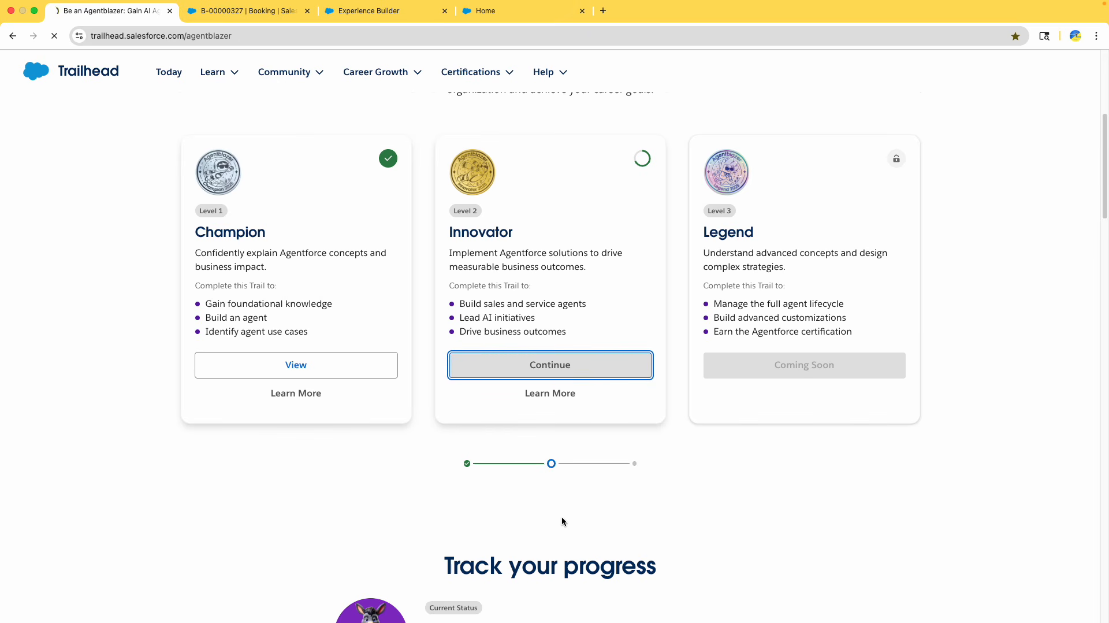
Mark the Agentforce for Service Superbadge Unit as complete on the Become an Agentblazer Innovator trail
scroll(561, 518, down, 5)
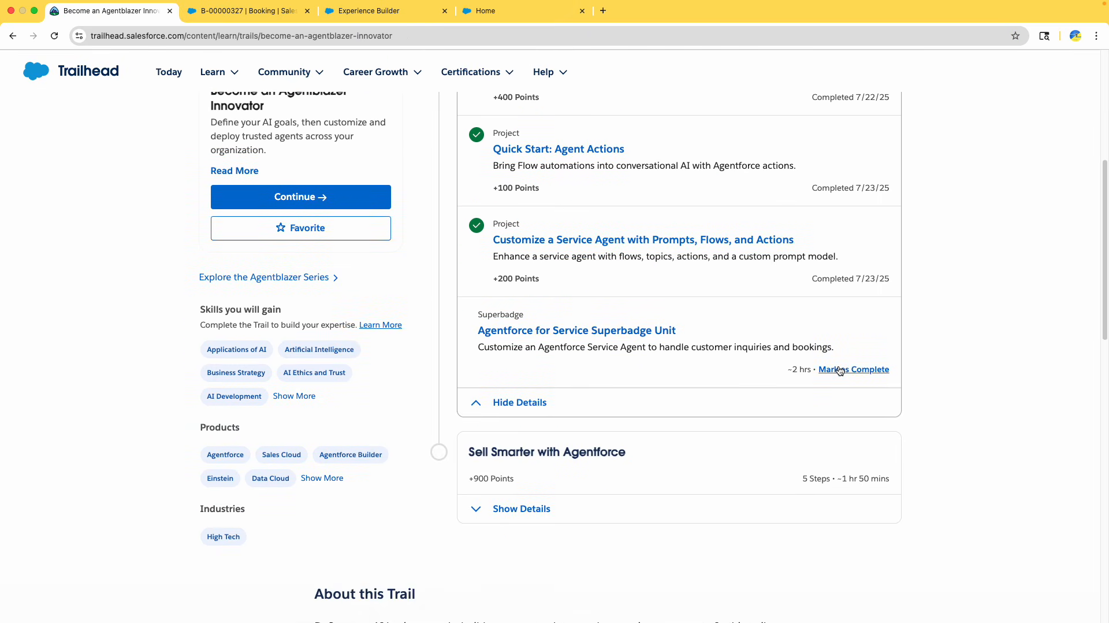
click(858, 370)
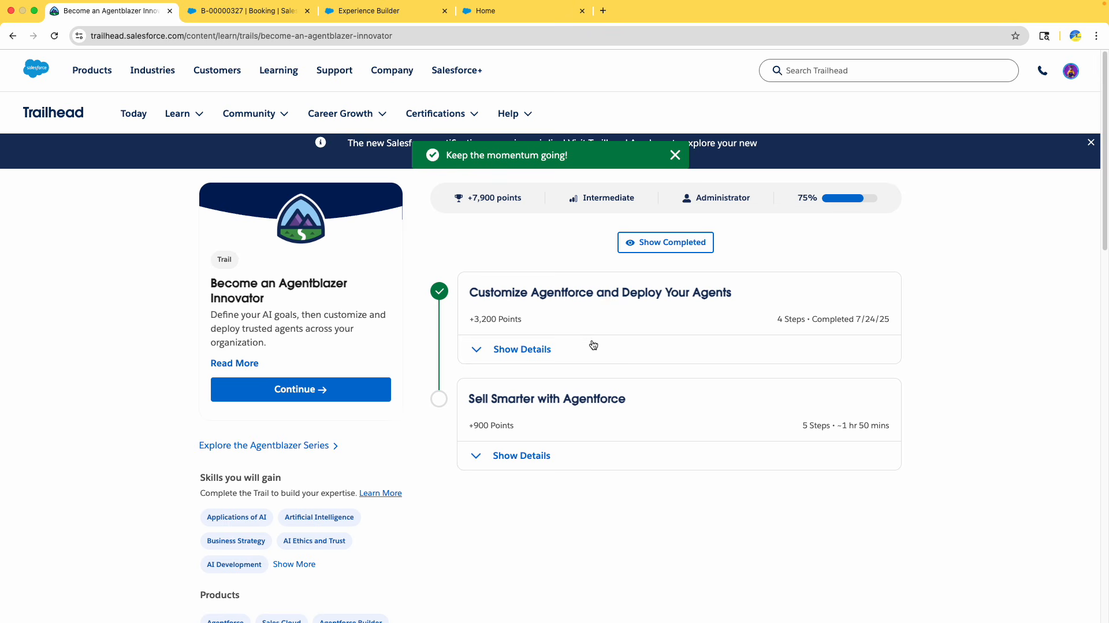
Expand the Sell Smarter with Agentforce section and review its listed videos, modules and projects
click(536, 460)
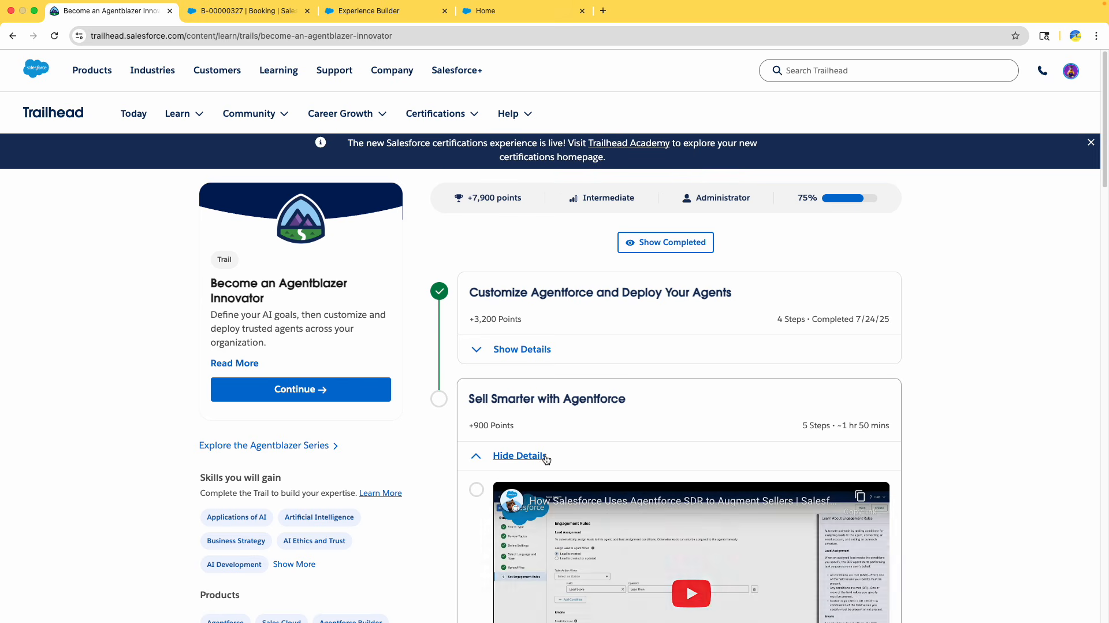
scroll(552, 454, down, 5)
scroll(545, 443, down, 5)
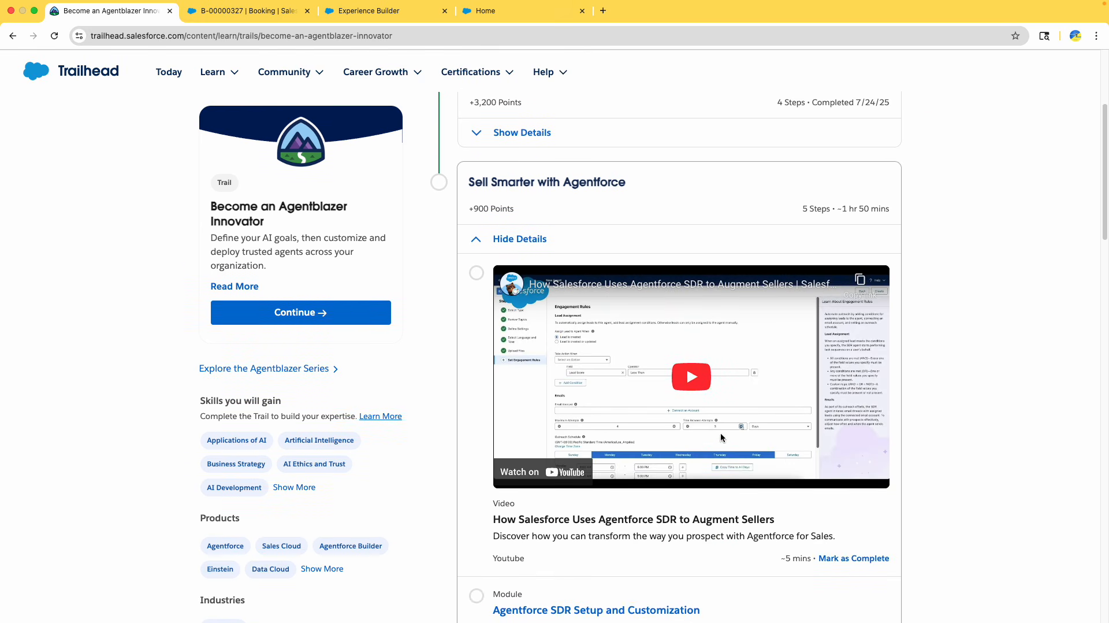
scroll(603, 377, down, 15)
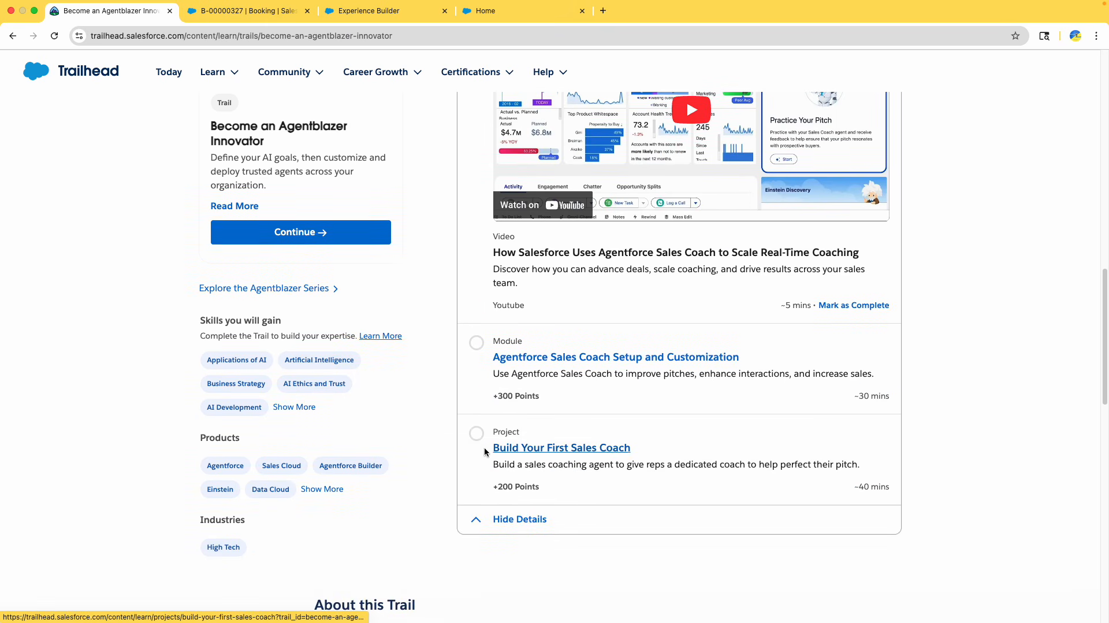
scroll(592, 455, up, 12)
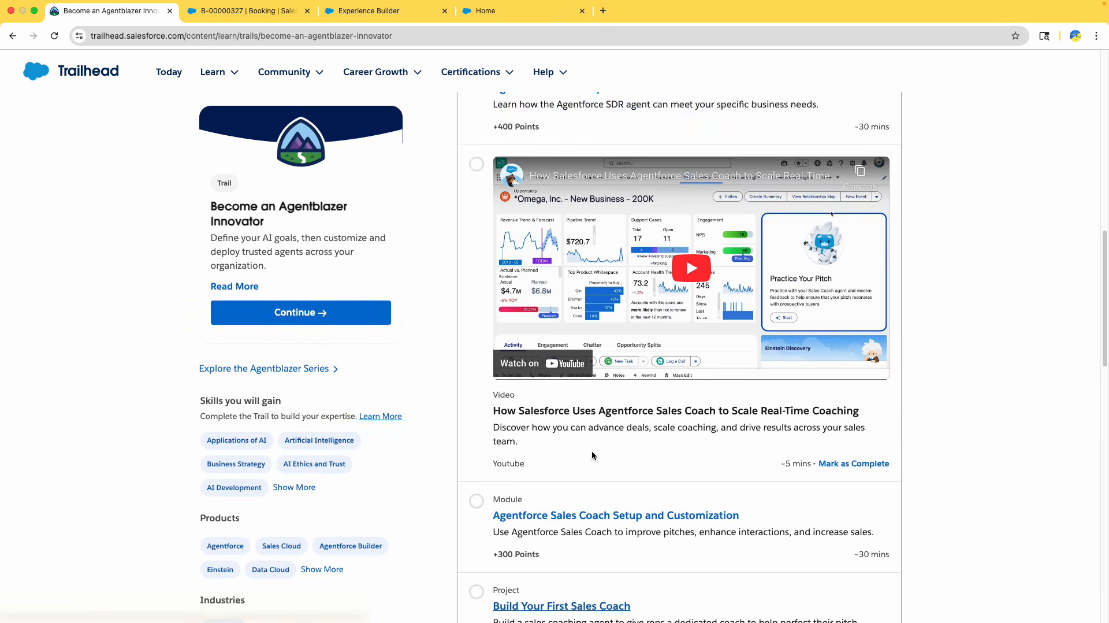
scroll(591, 454, up, 3)
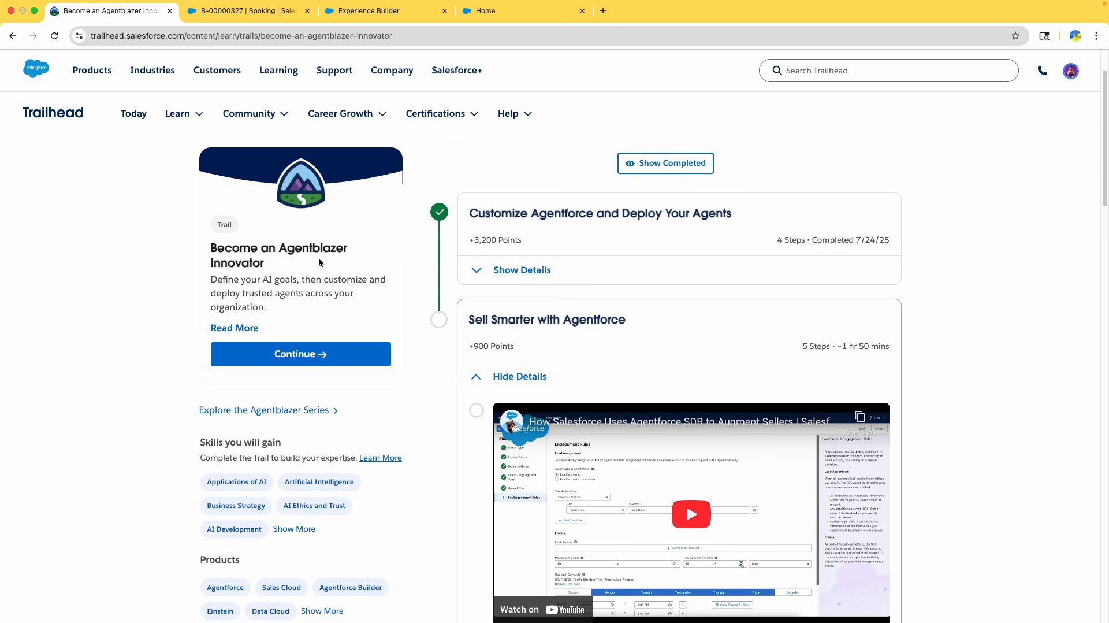
drag(287, 247, 311, 284)
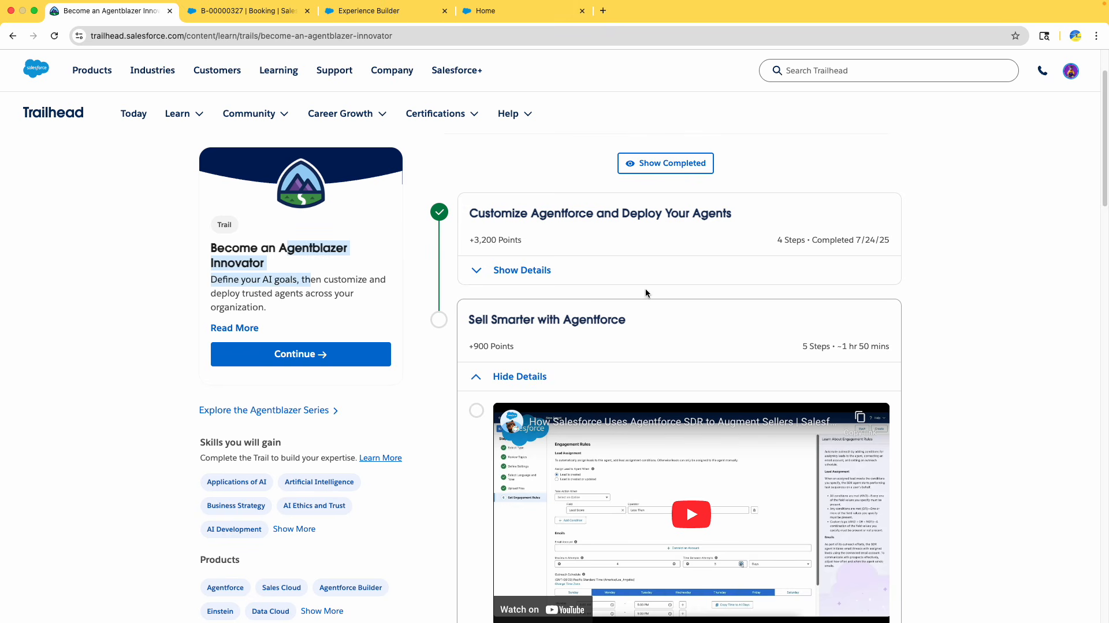